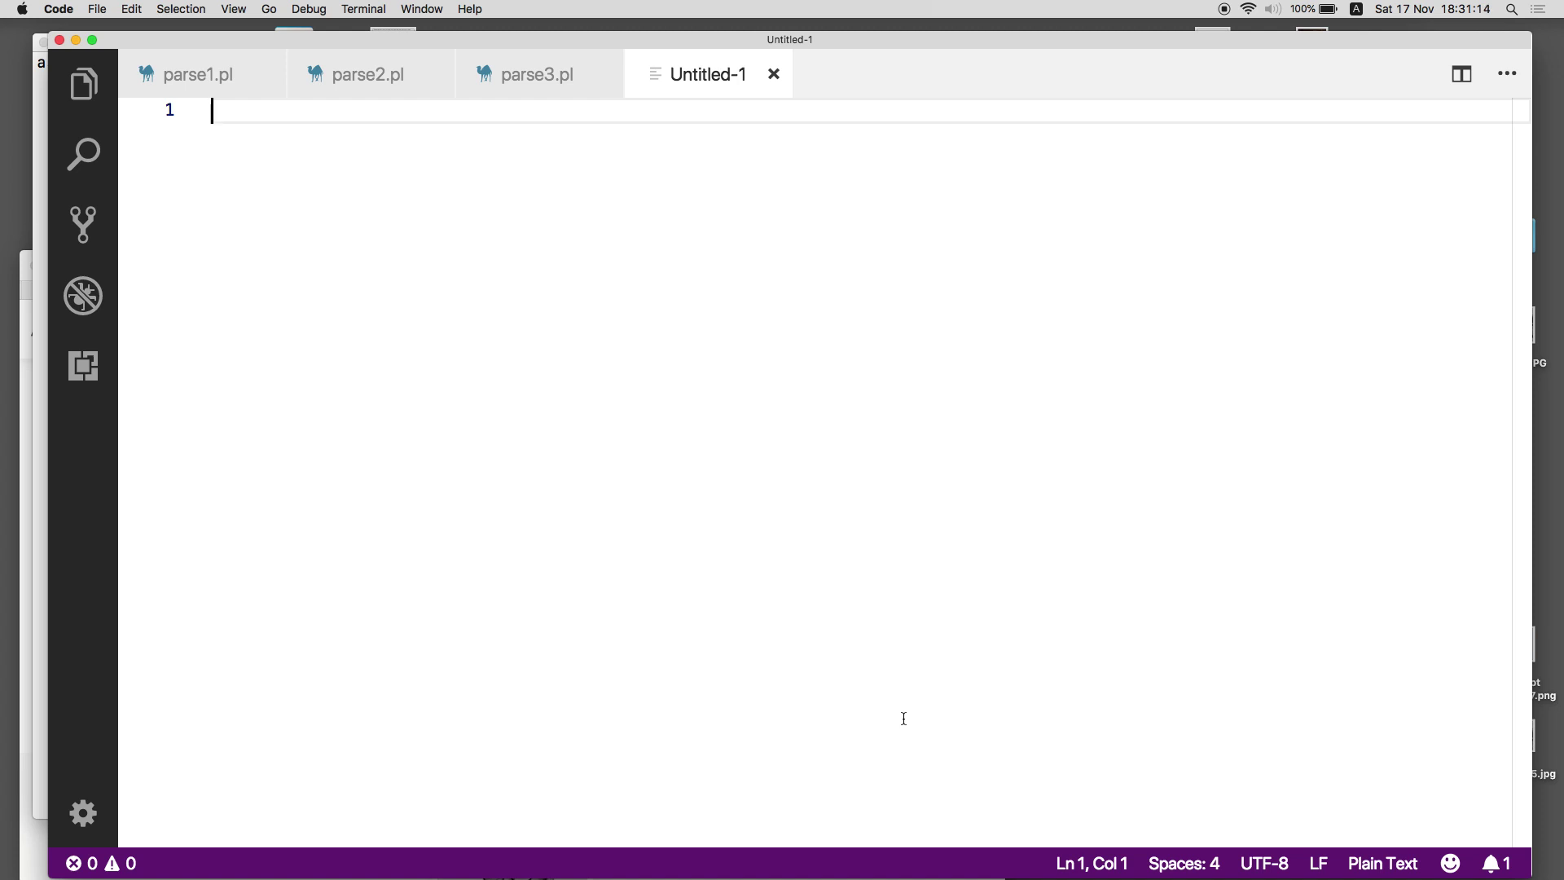
pyautogui.write('my ')
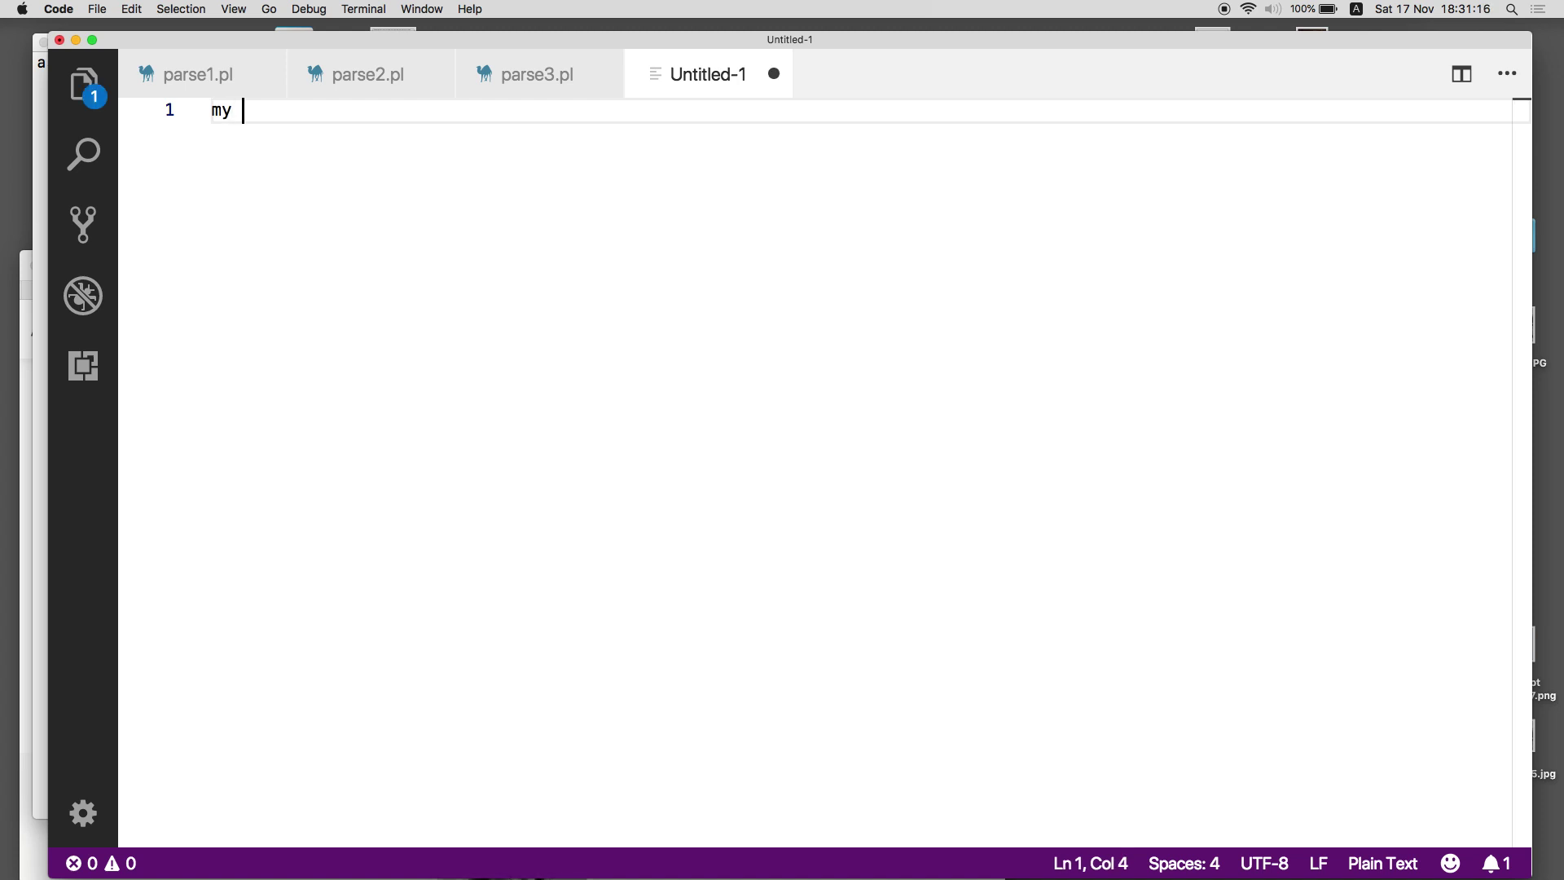
pyautogui.write('p')
# Write my $program = 'my $x = 42; say $x;' on the first line.
pyautogui.press('BackSpace')
pyautogui.write('$pro')
pyautogui.write('gram = ')
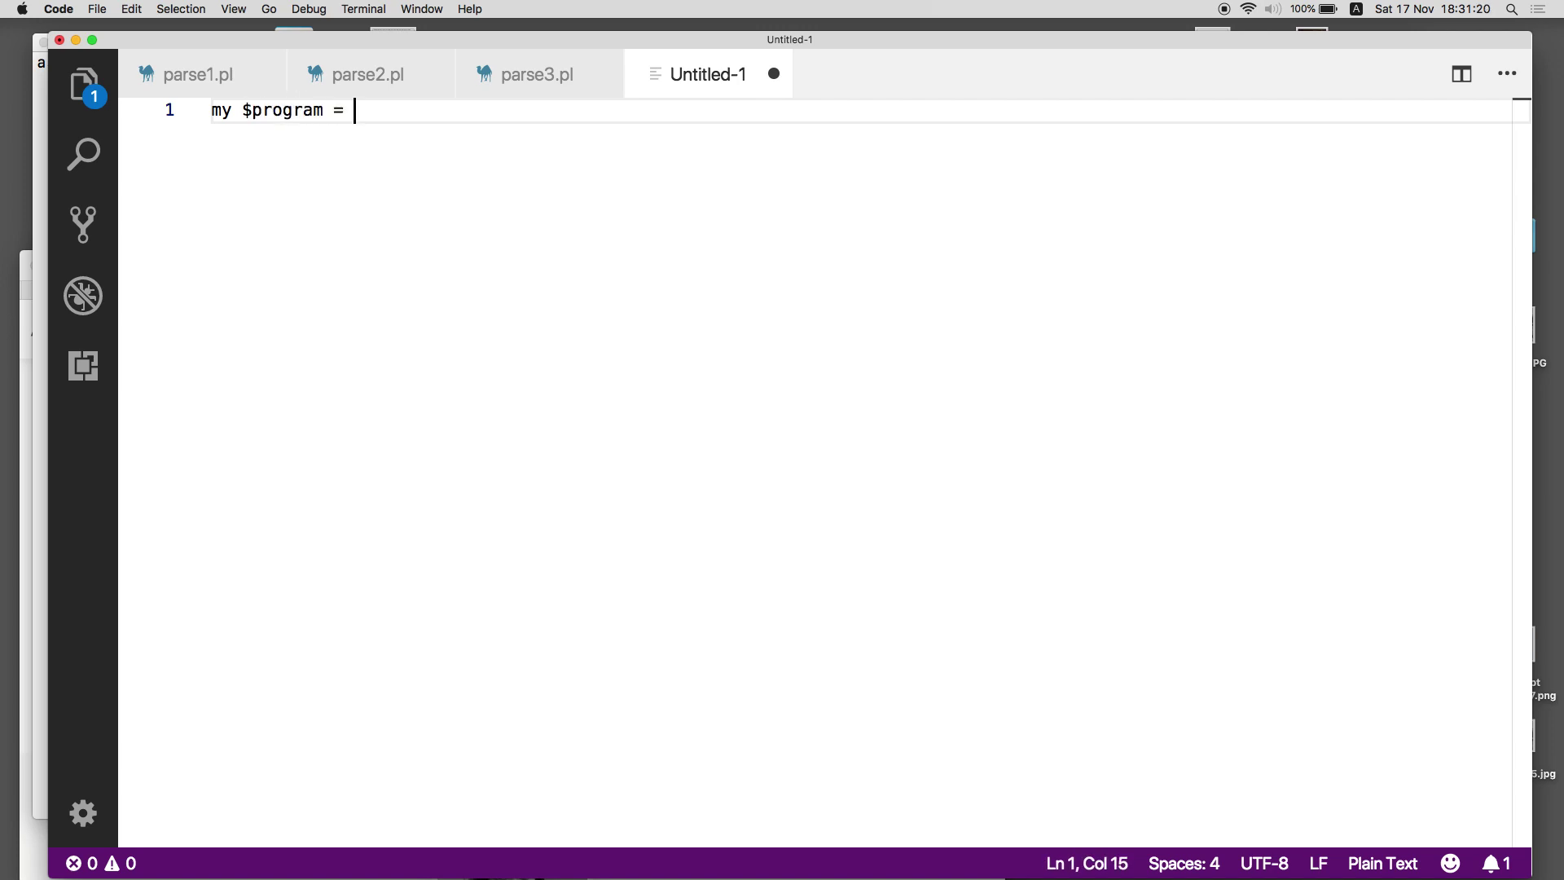
pyautogui.write("'")
pyautogui.write('my $p')
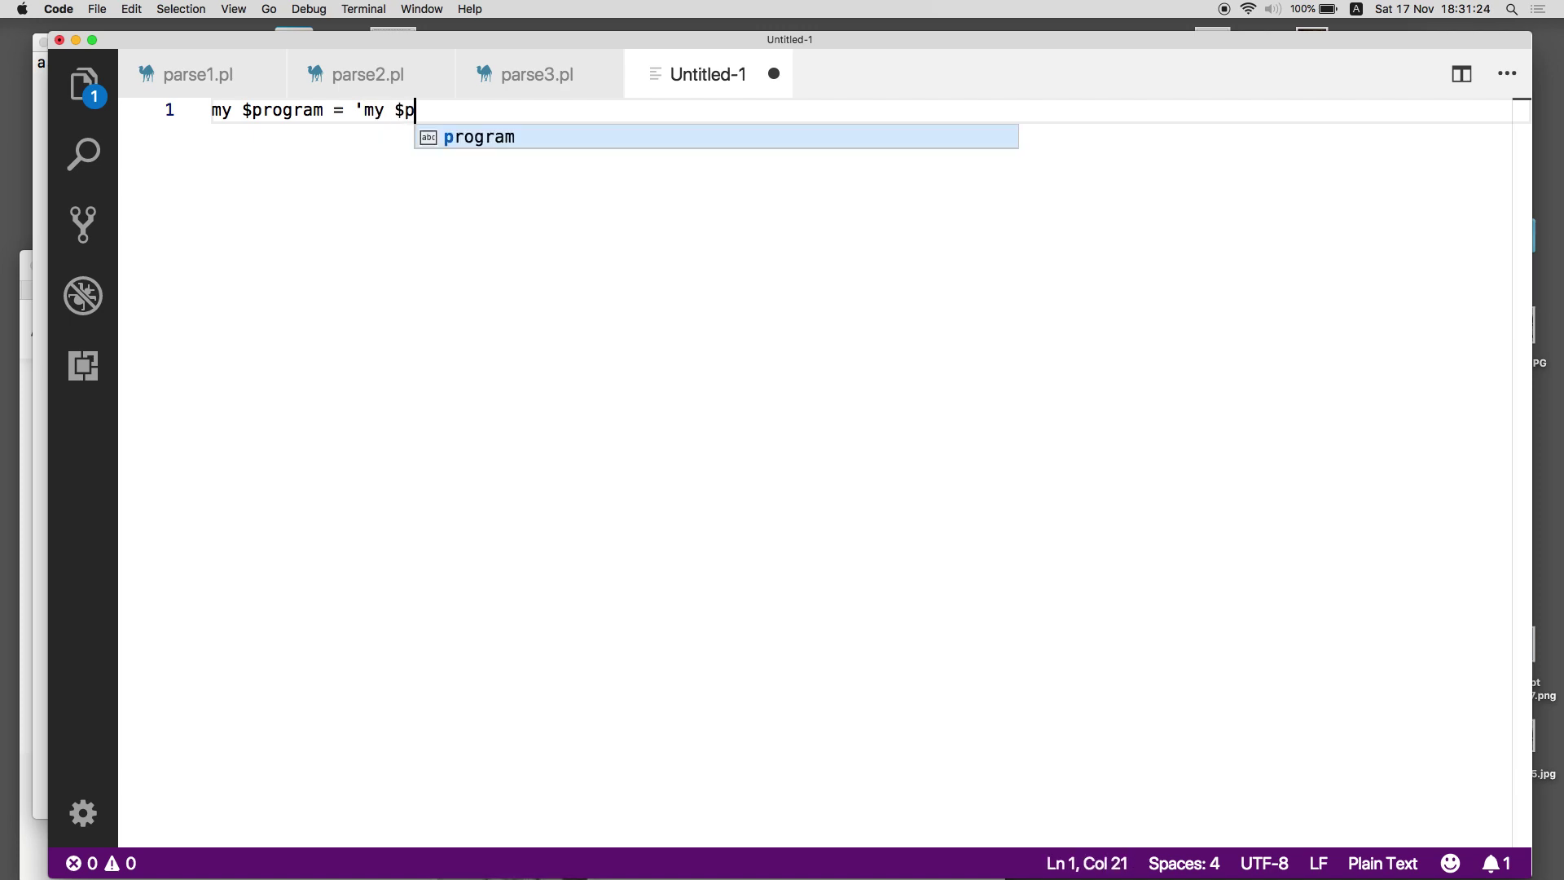
pyautogui.press('BackSpace')
pyautogui.write('x = 42; s')
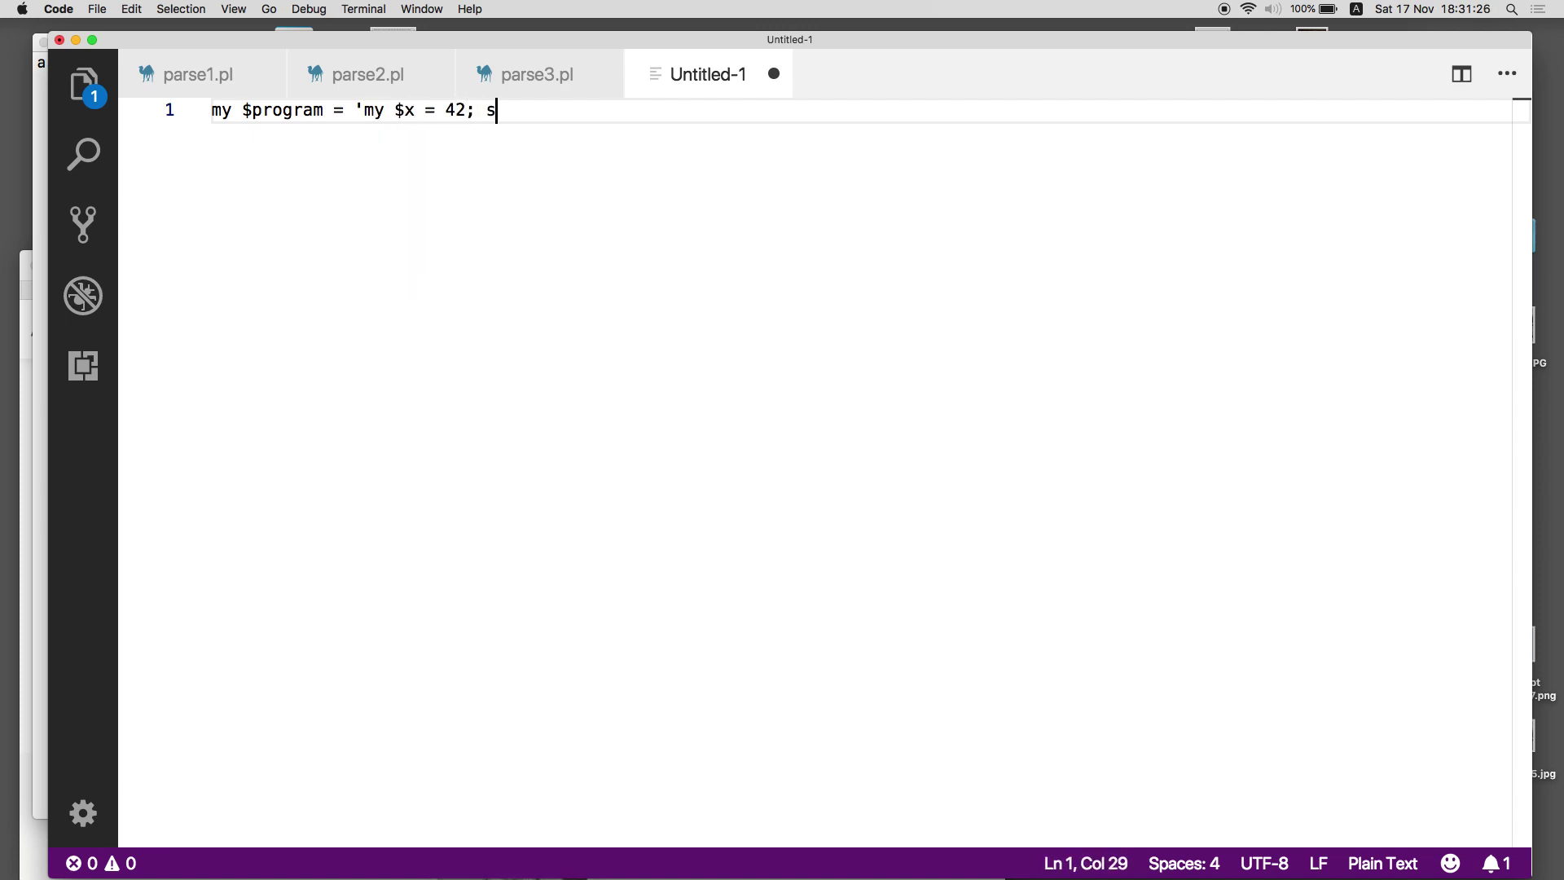
pyautogui.write("ay $x;';")
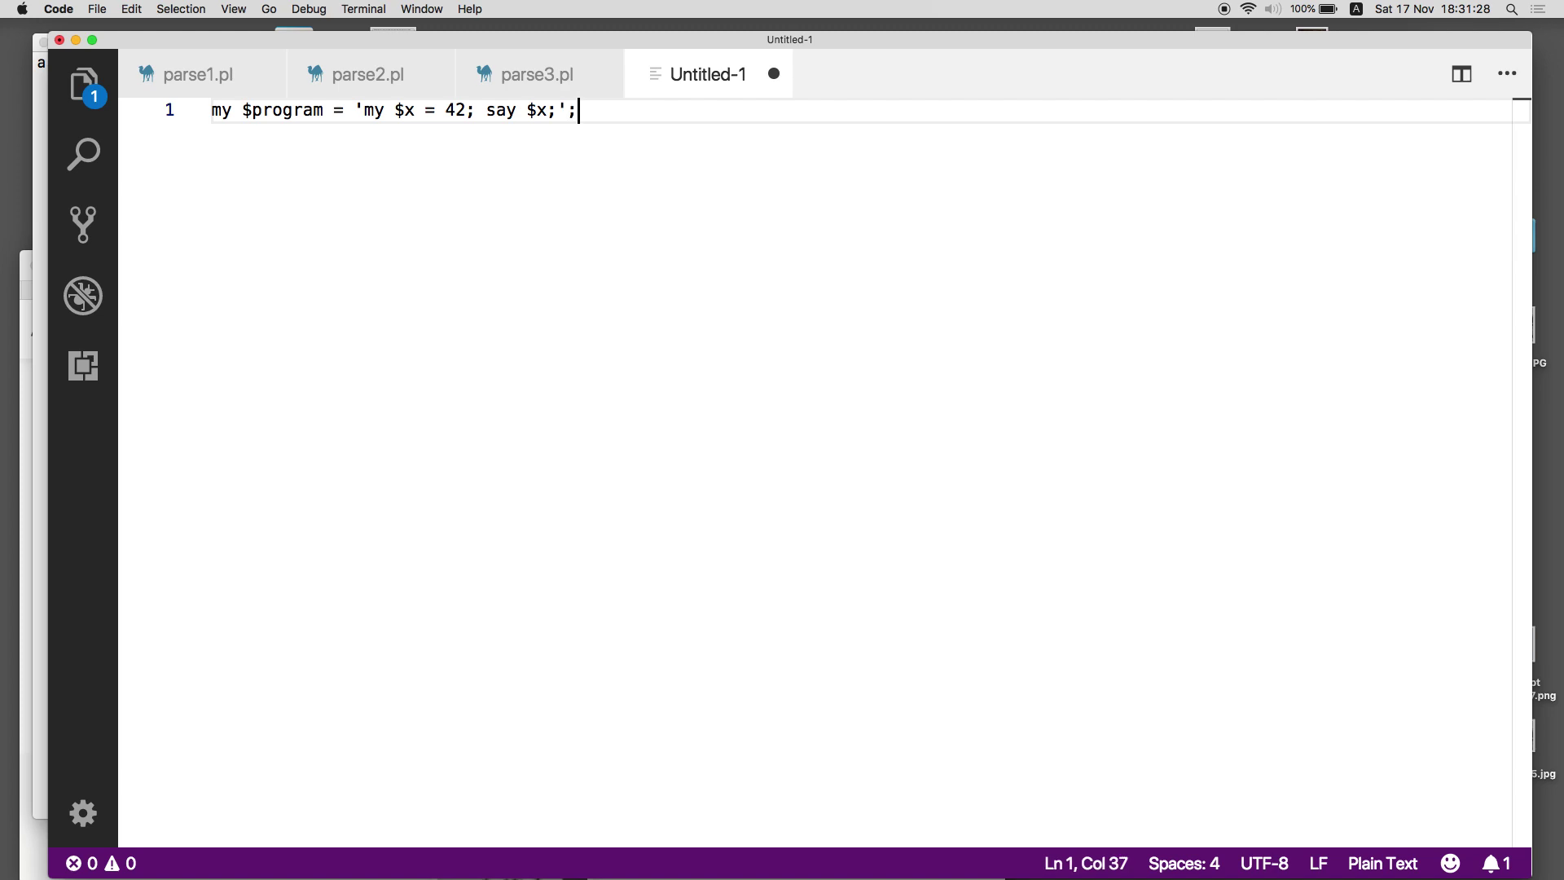
pyautogui.press('Return')
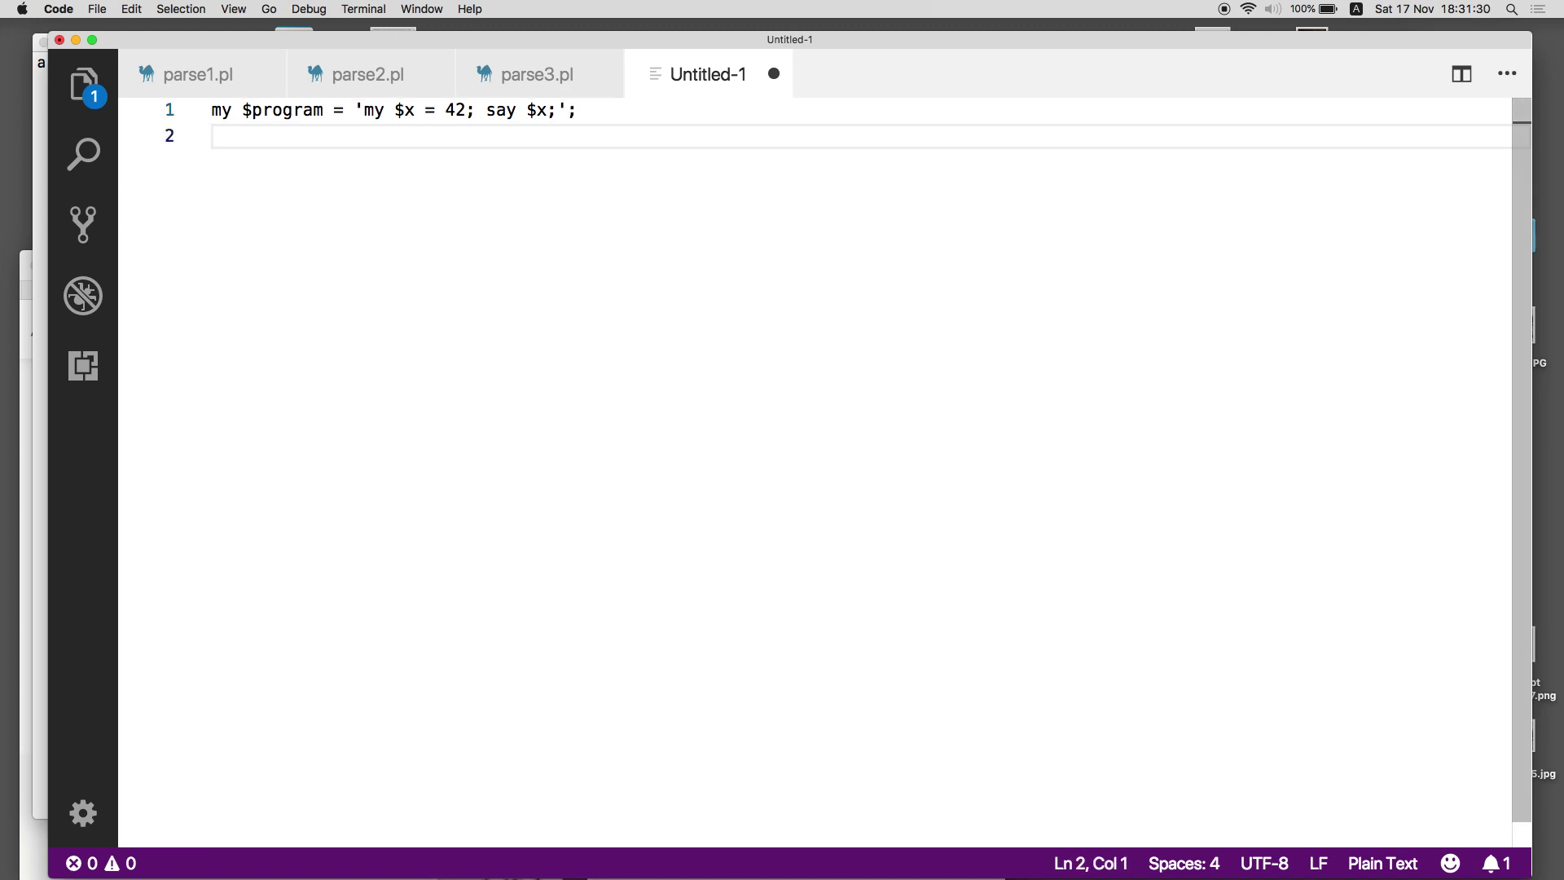
# Save the new file as t.pl and add a fresh line below the program string.
pyautogui.press('super+s')
pyautogui.write('t')
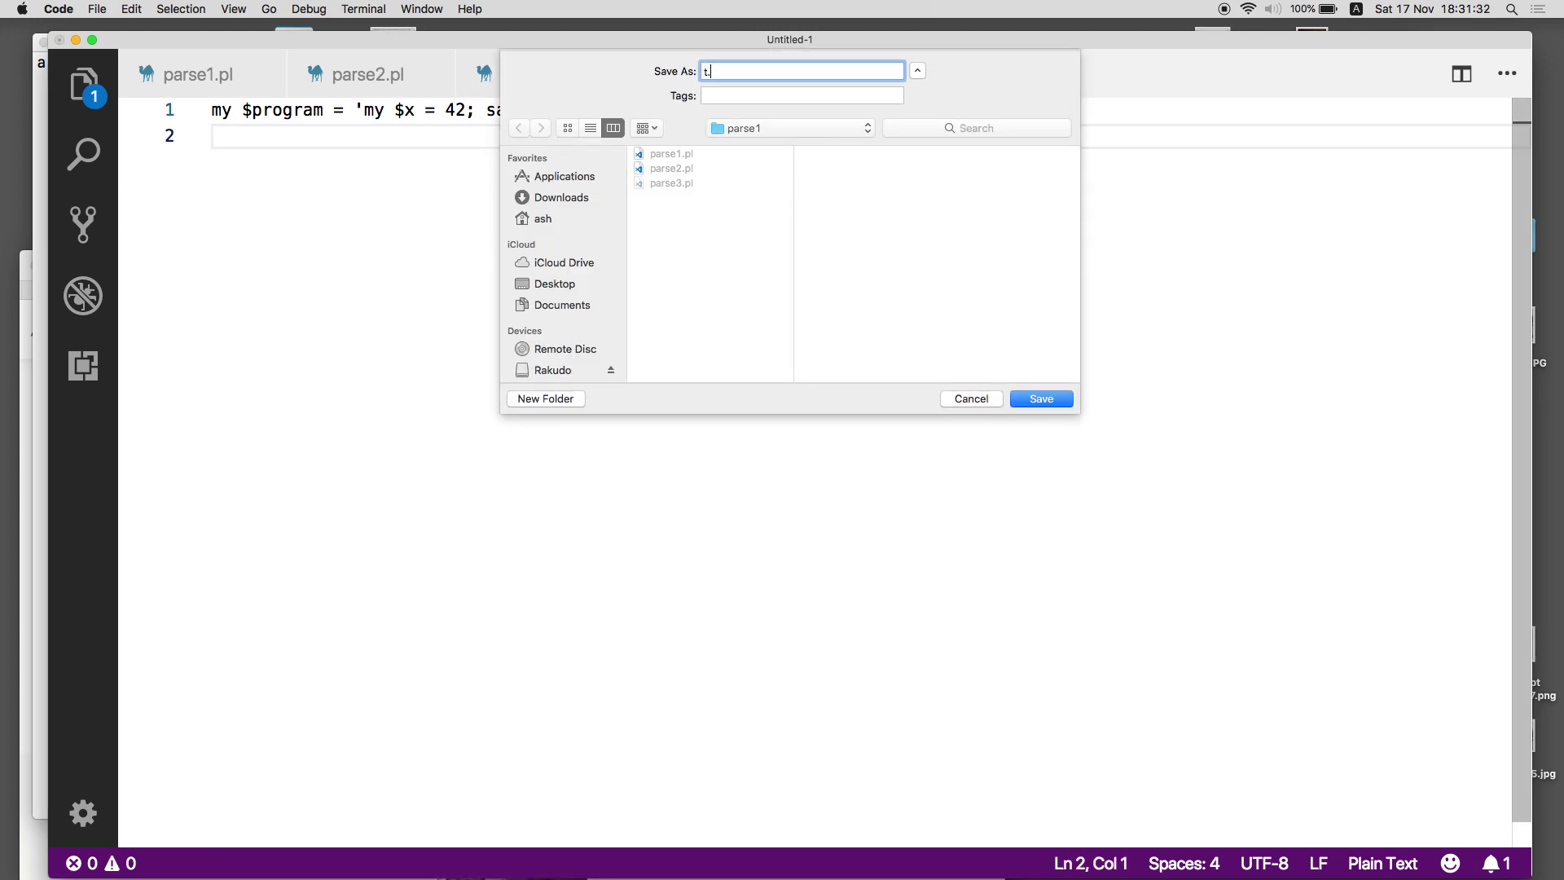
pyautogui.write('.pl')
pyautogui.press('Return')
pyautogui.press('Up')
pyautogui.press('Return')
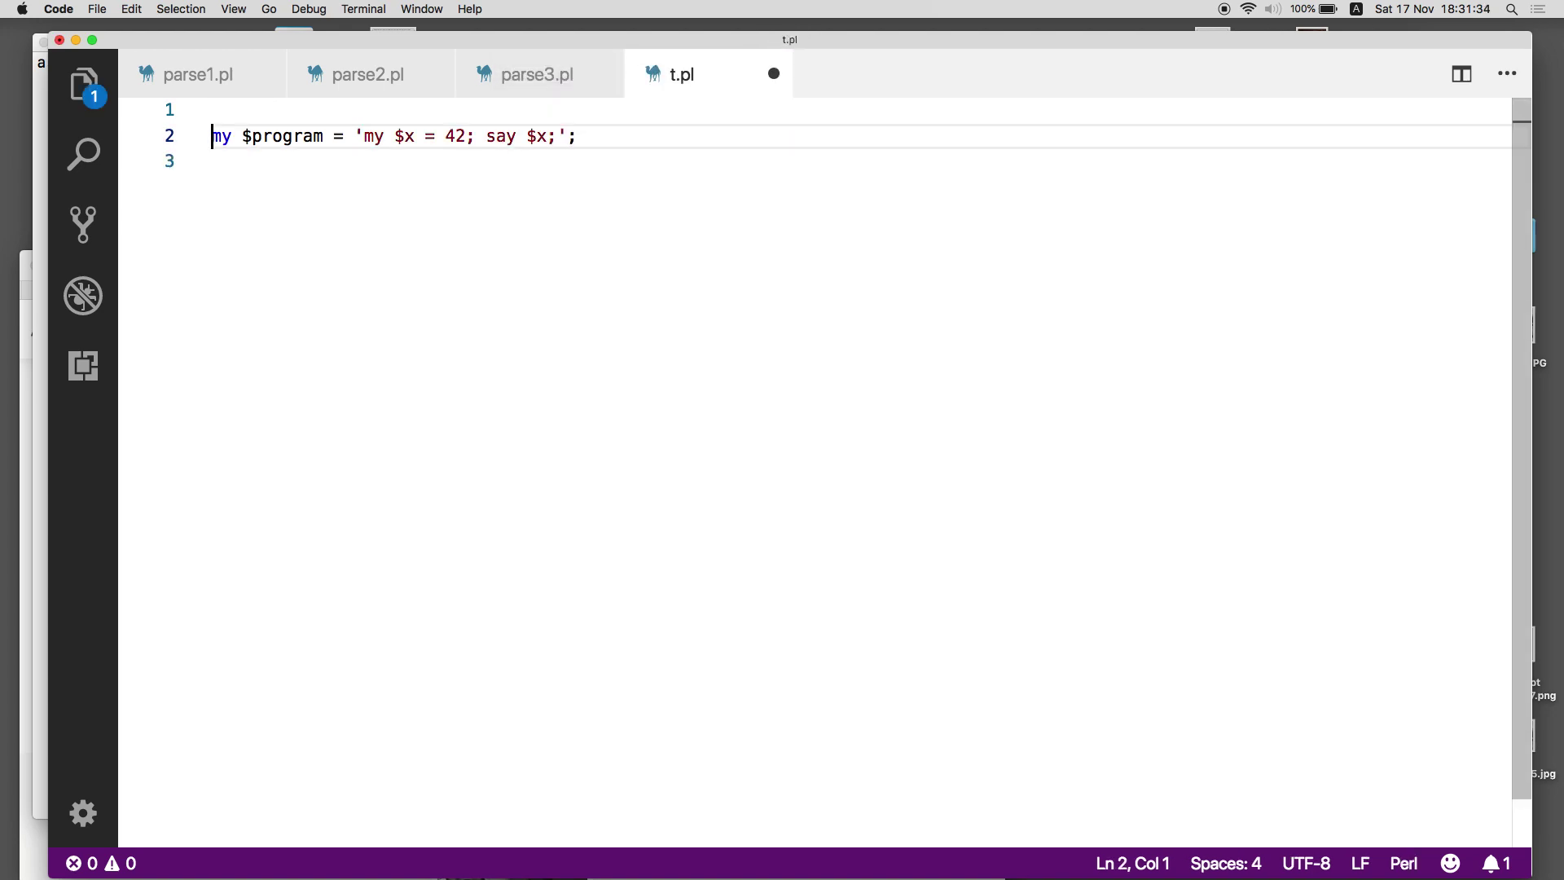
pyautogui.press('BackSpace')
pyautogui.press('Down')
pyautogui.press('Return')
pyautogui.write('gra')
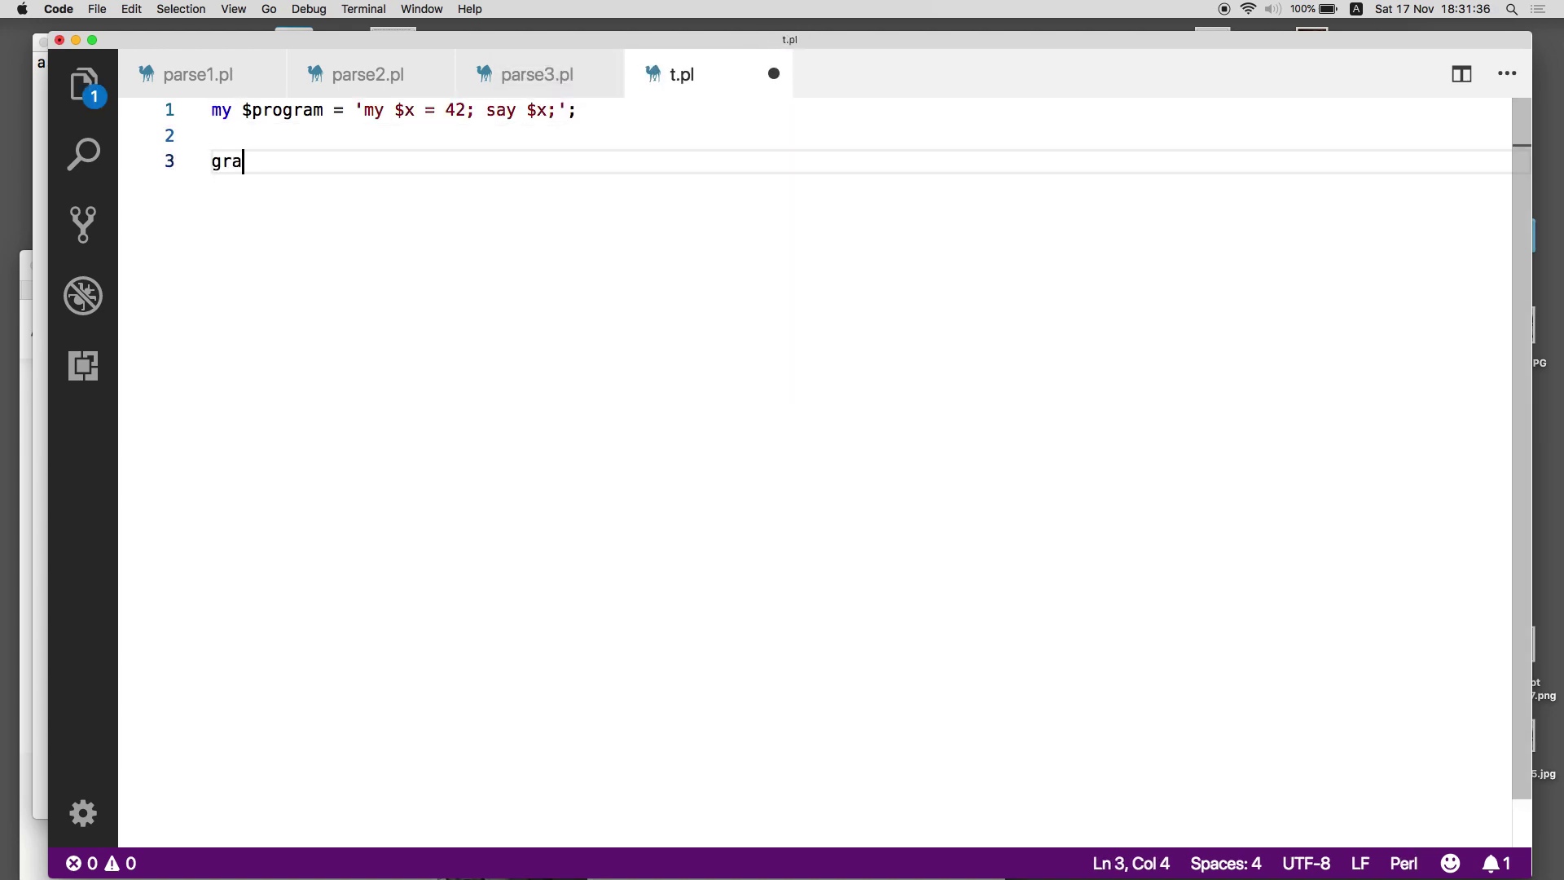
pyautogui.write('mmar G')
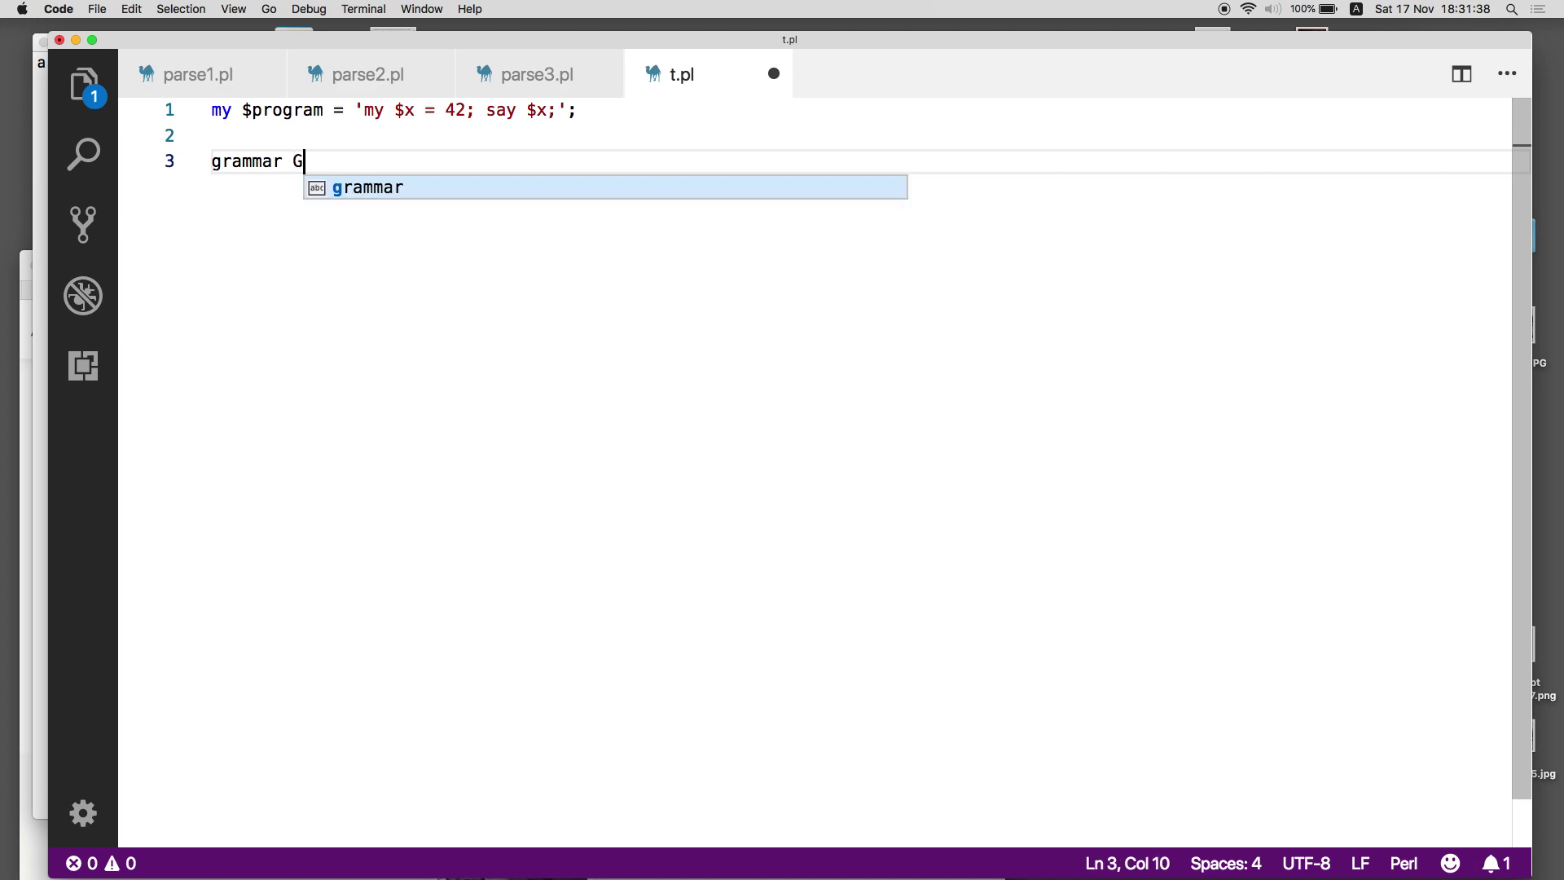
pyautogui.write(' {')
# Write grammar G with rule TOP { <statement>* %% ';' } and blank lines below it.
pyautogui.press('Return')
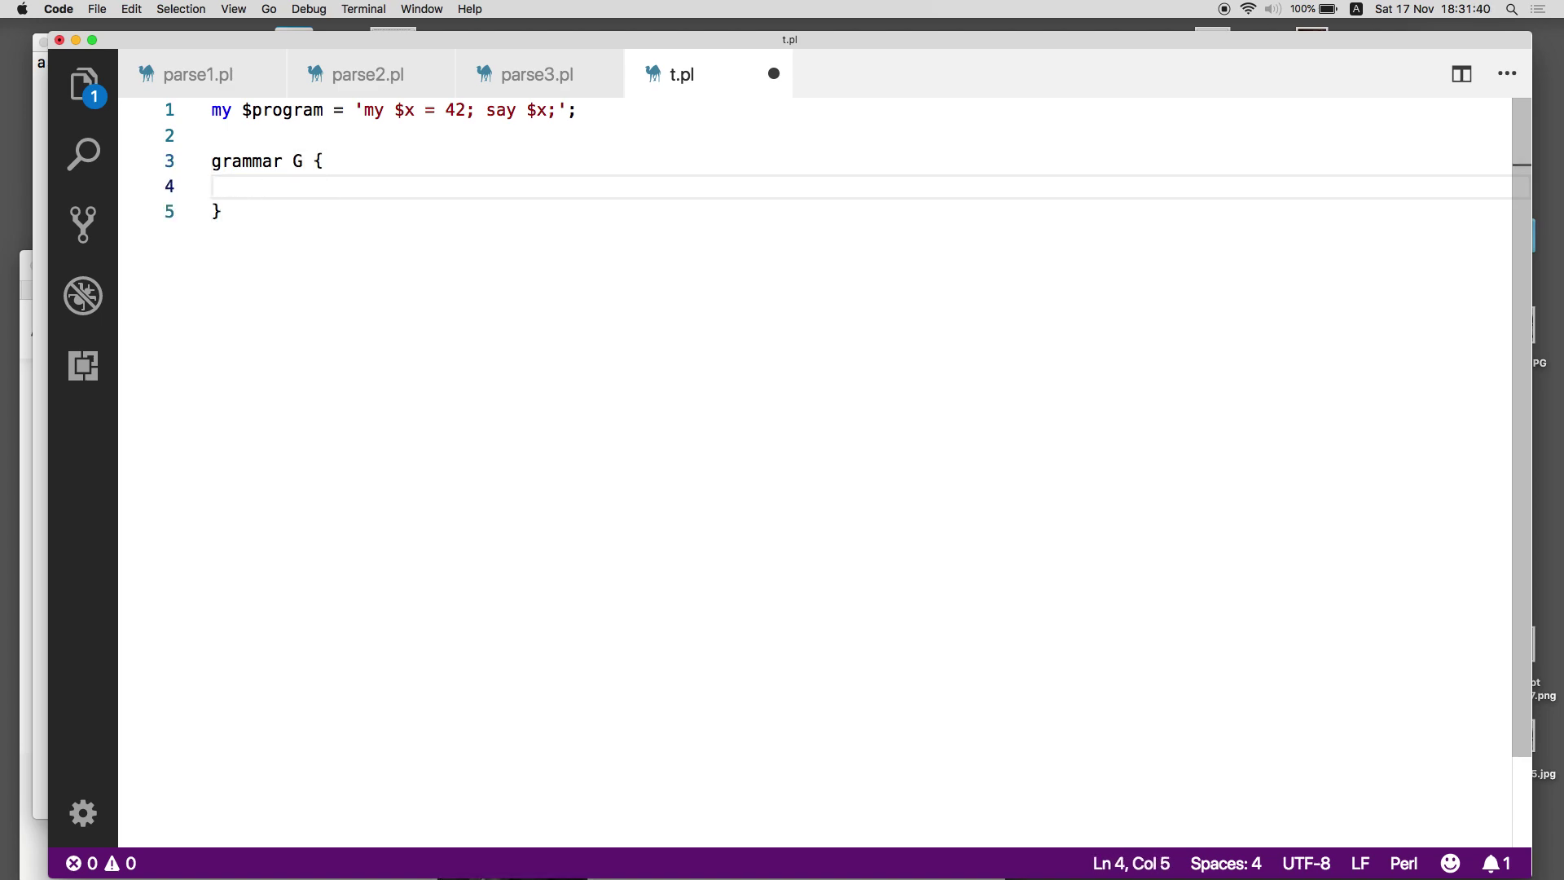
pyautogui.write('rule ')
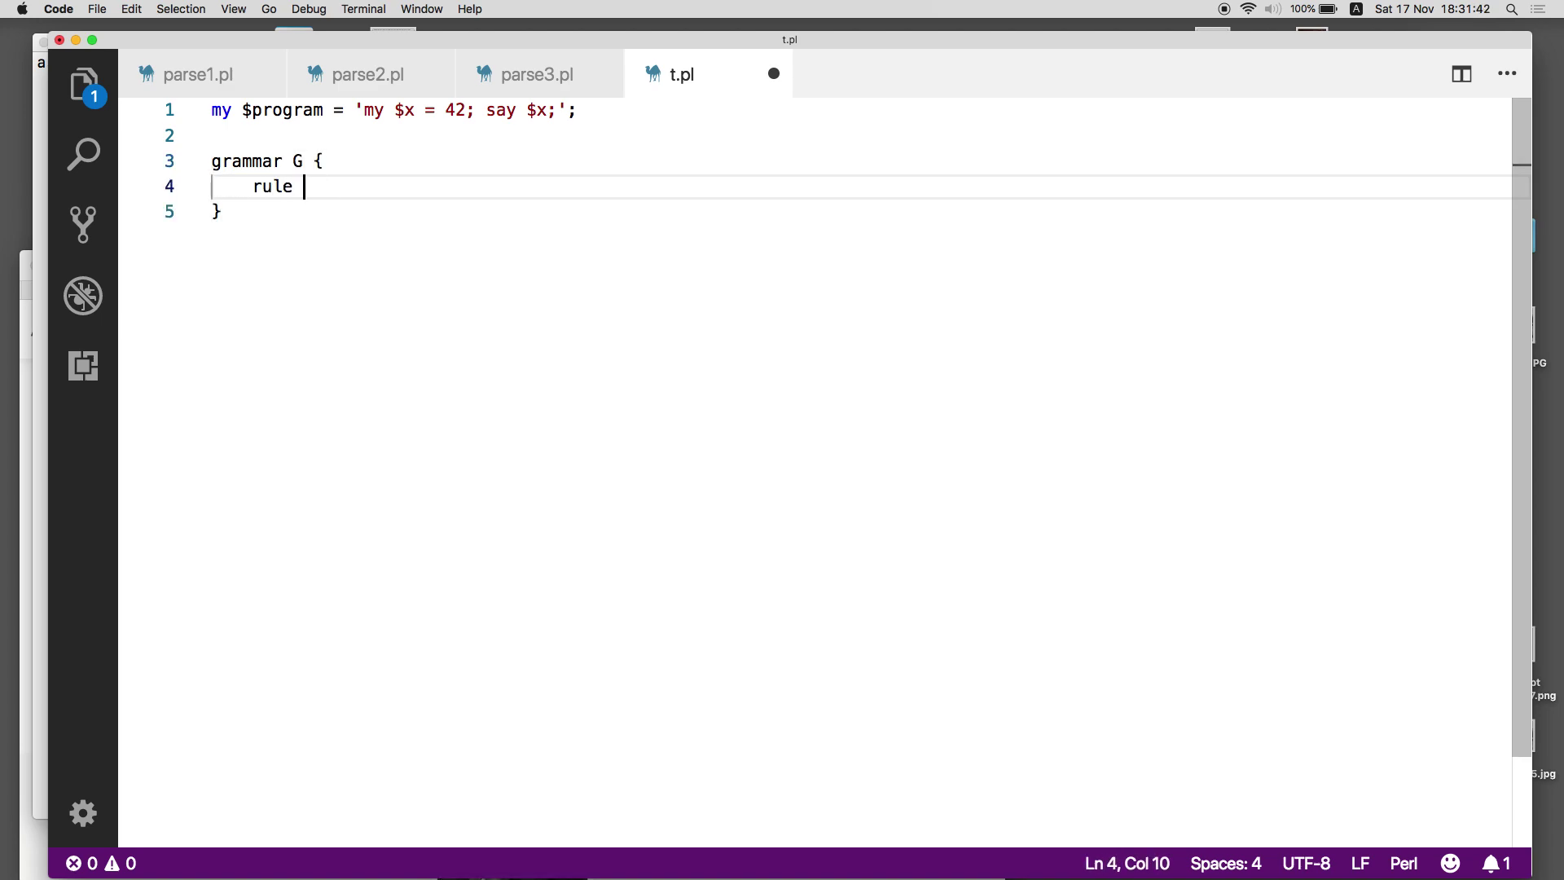
pyautogui.write('TOP {')
pyautogui.press('Return')
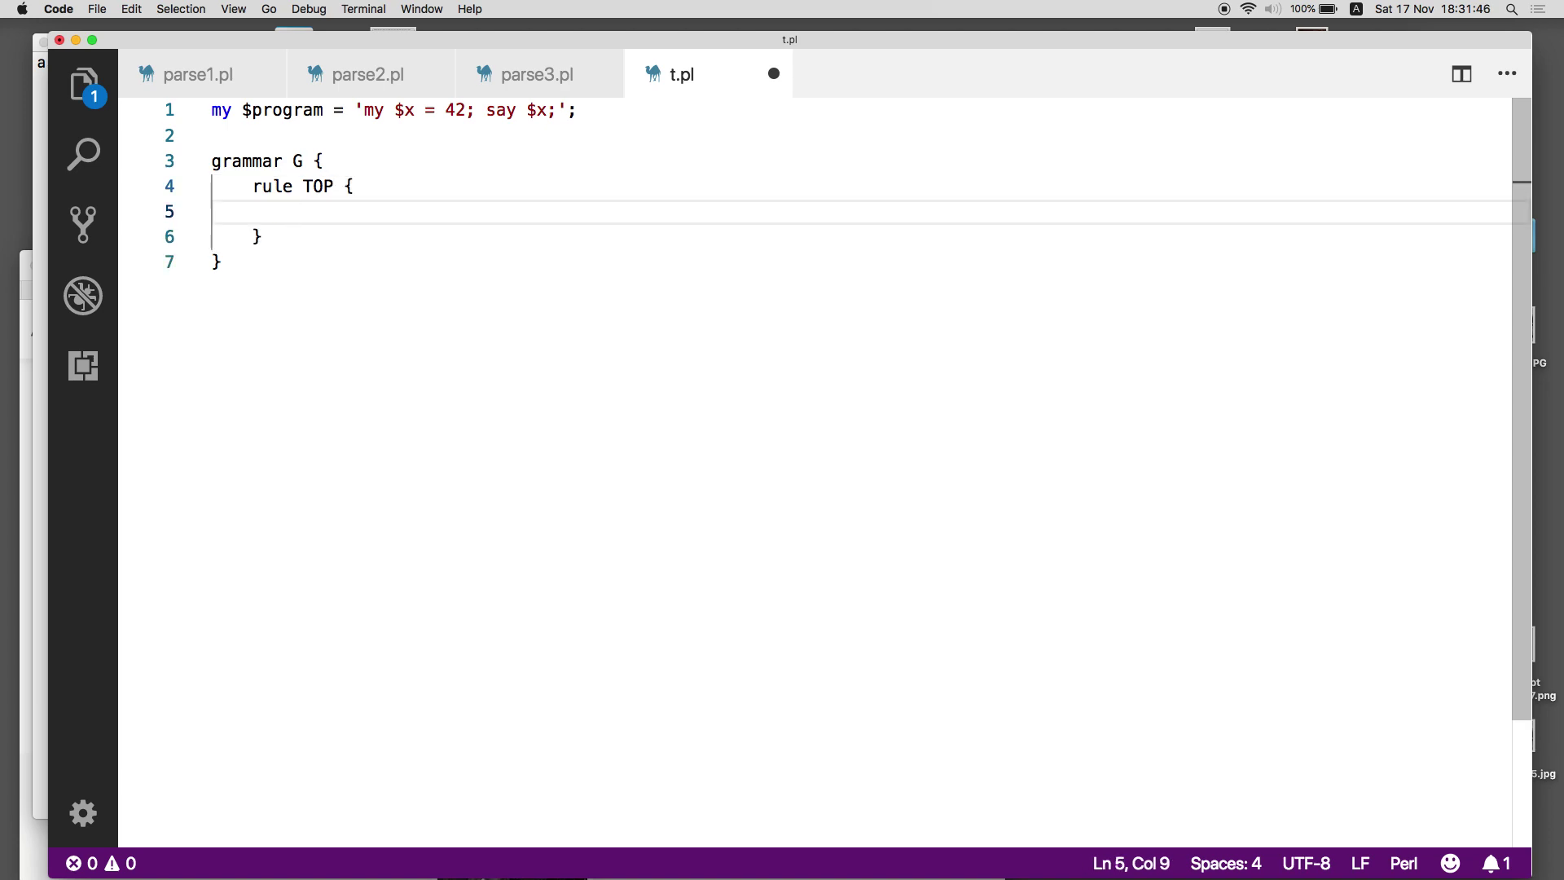
pyautogui.write('<ste')
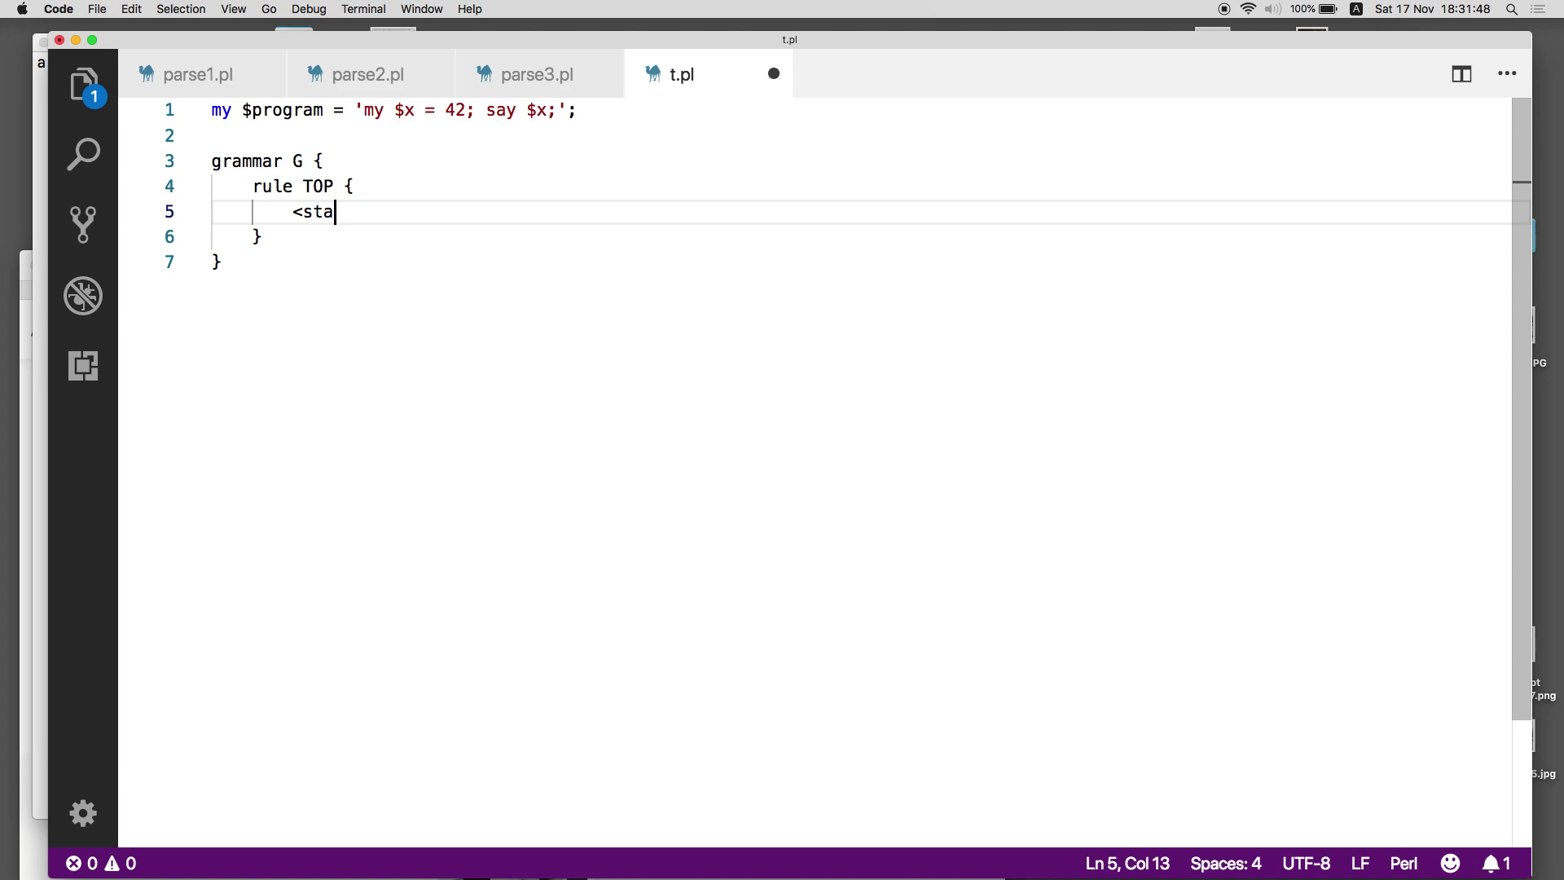
pyautogui.write('tement>*')
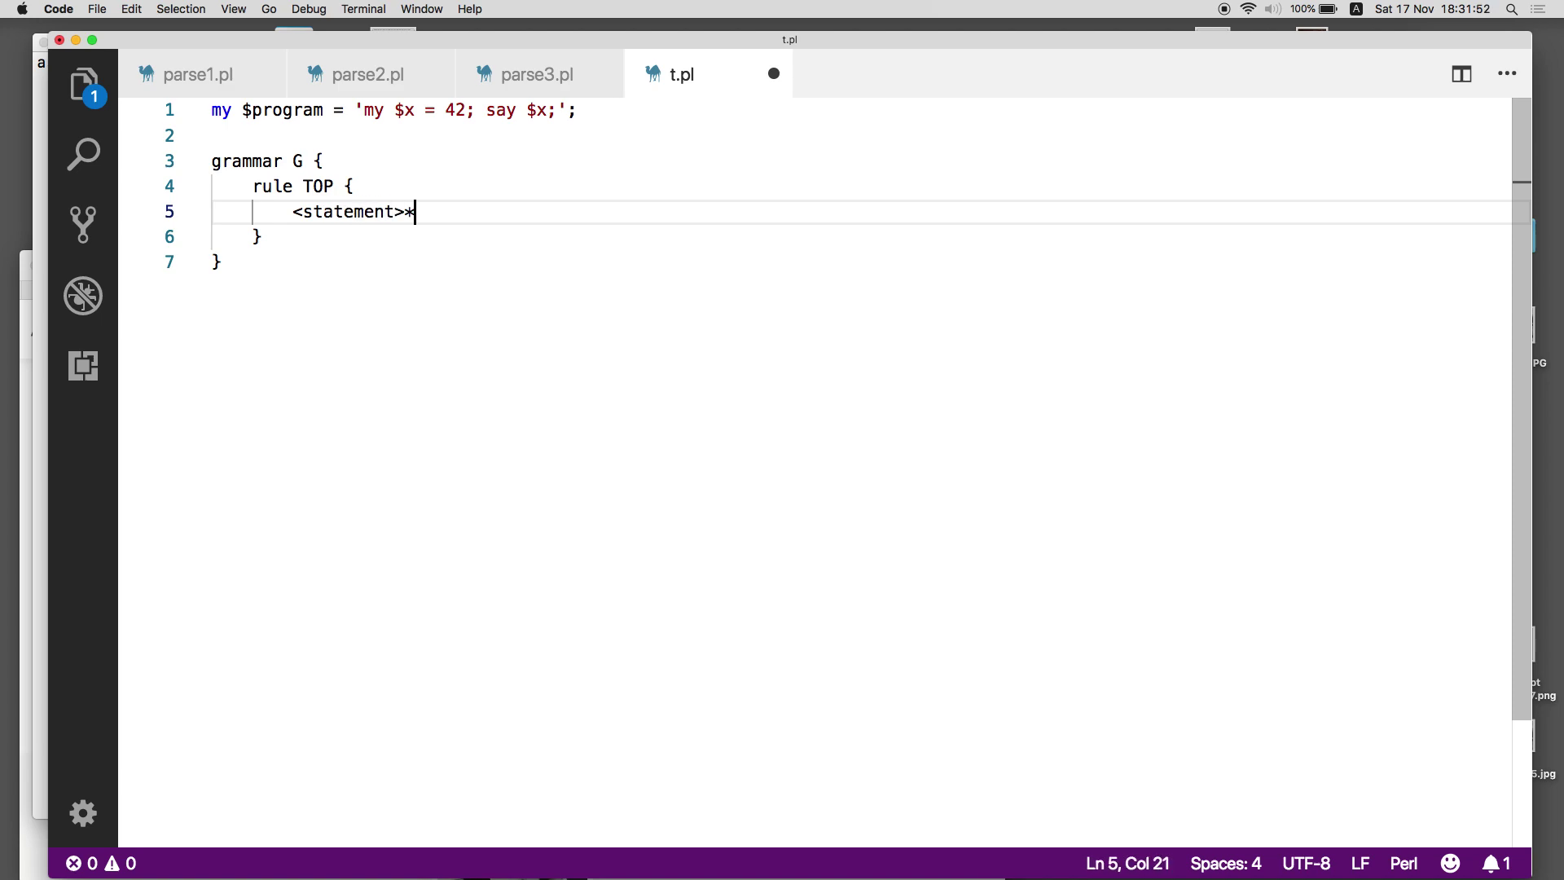
pyautogui.write(' %')
pyautogui.write("% ';")
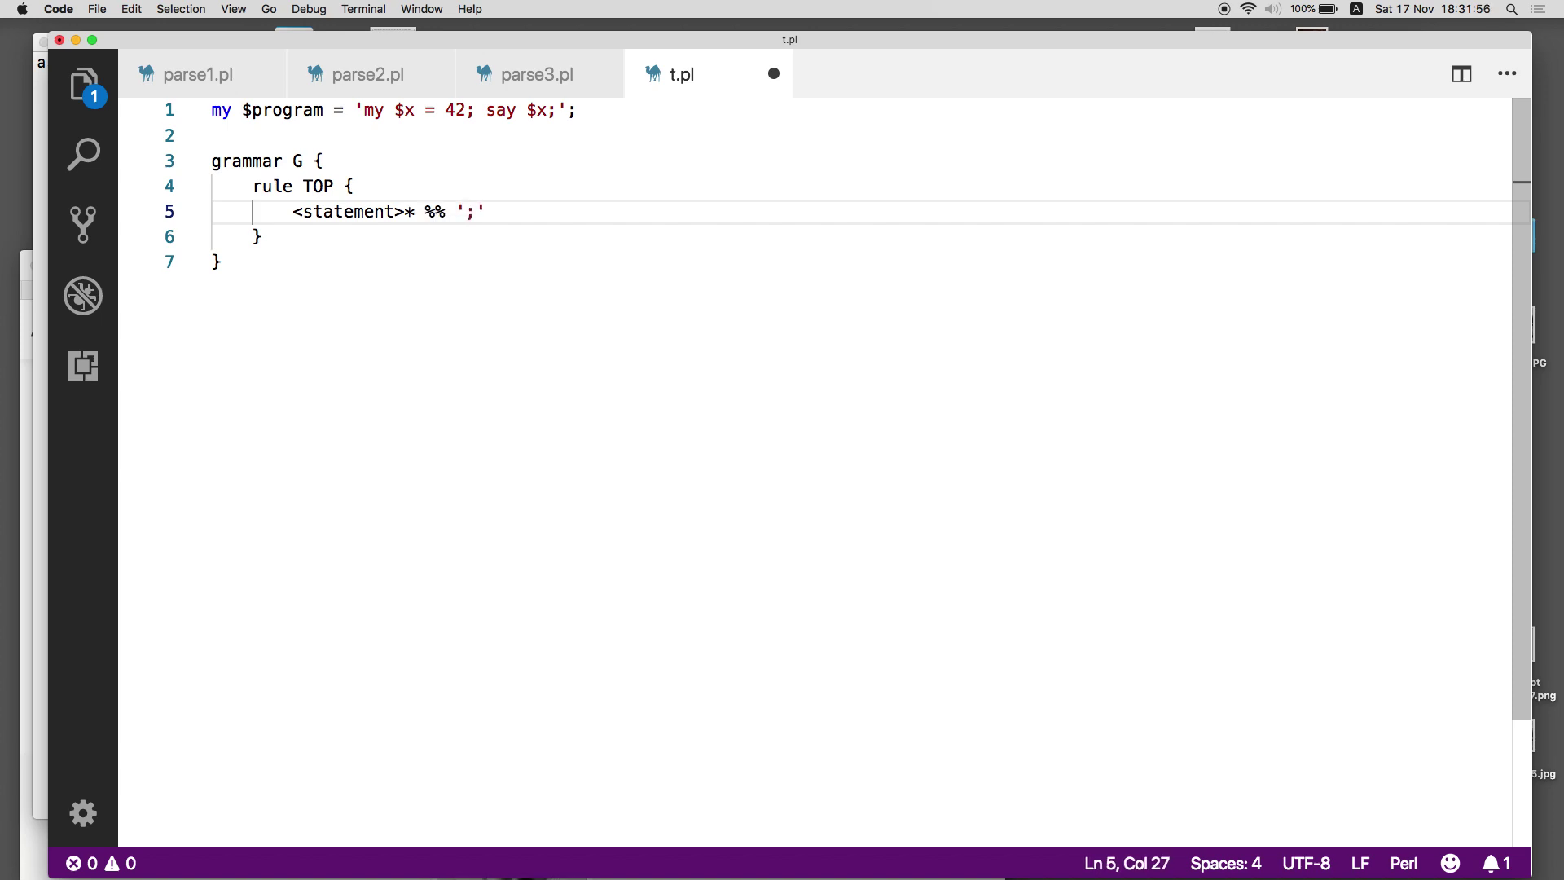
pyautogui.press('Down')
pyautogui.press('Return')
pyautogui.press('Return')
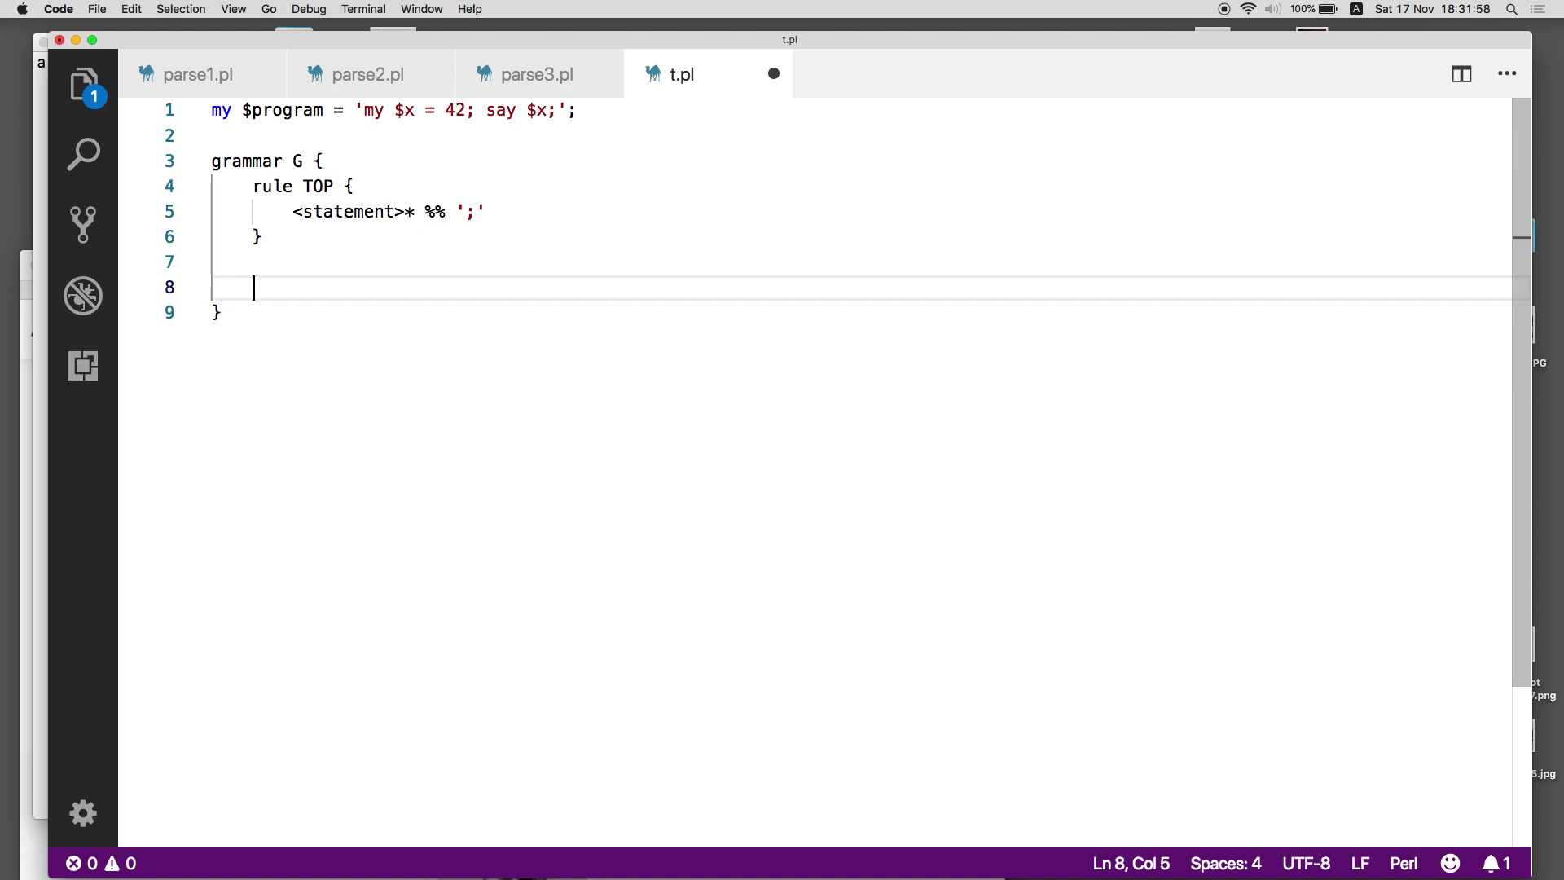
pyautogui.write('rulte')
# Write rule statement with alternatives | <variable-declaration> and | <function-call>, leaving a blank line below.
pyautogui.press('BackSpace')
pyautogui.press('BackSpace')
pyautogui.write('e ')
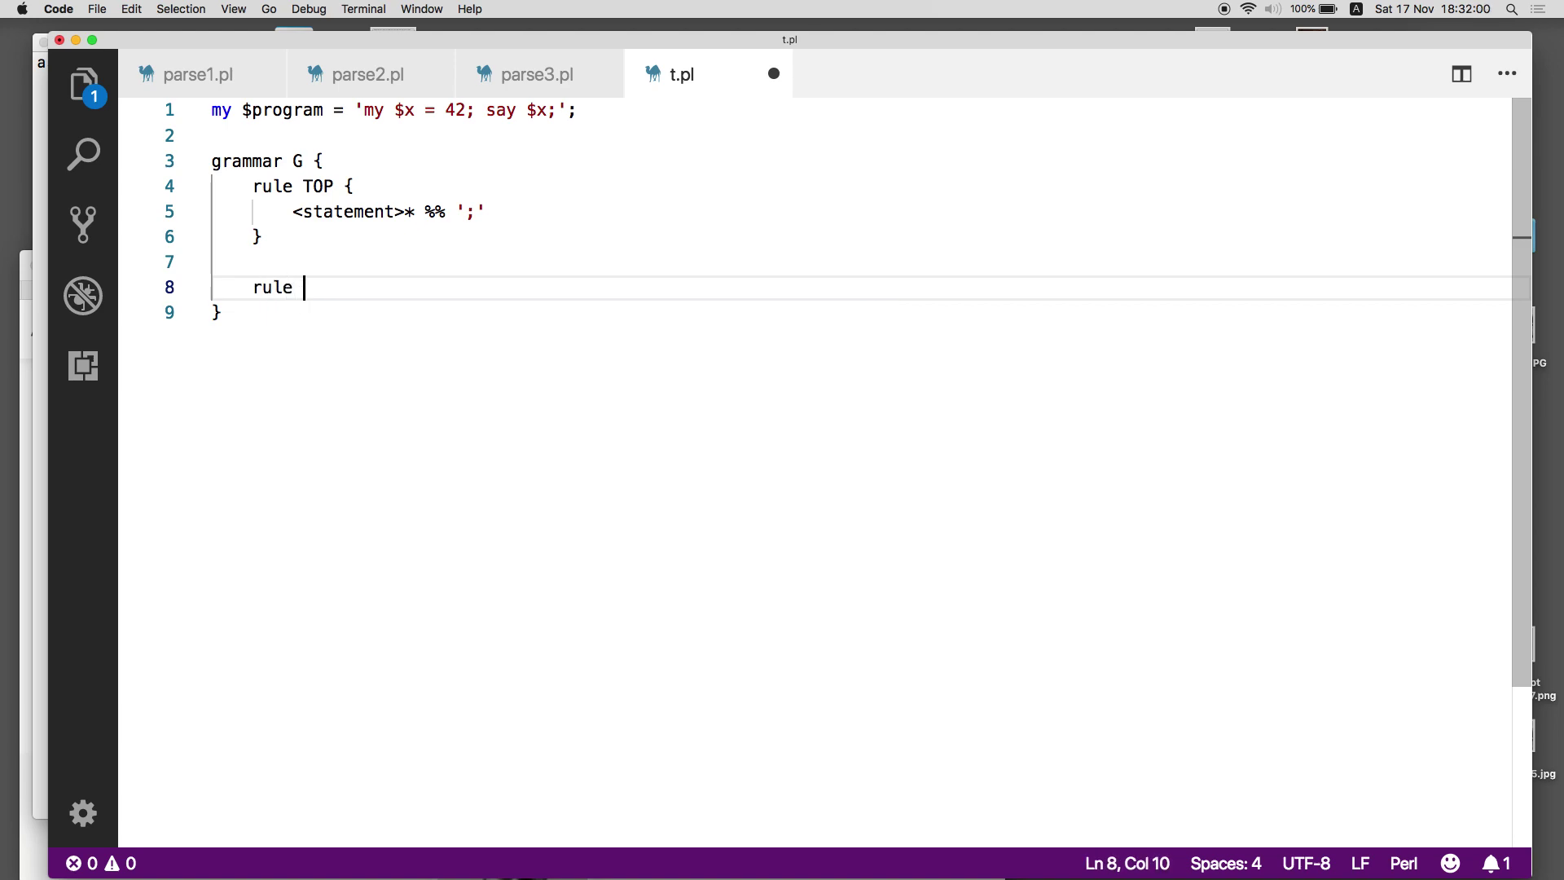
pyautogui.write('statemnt')
pyautogui.press('BackSpace')
pyautogui.press('BackSpace')
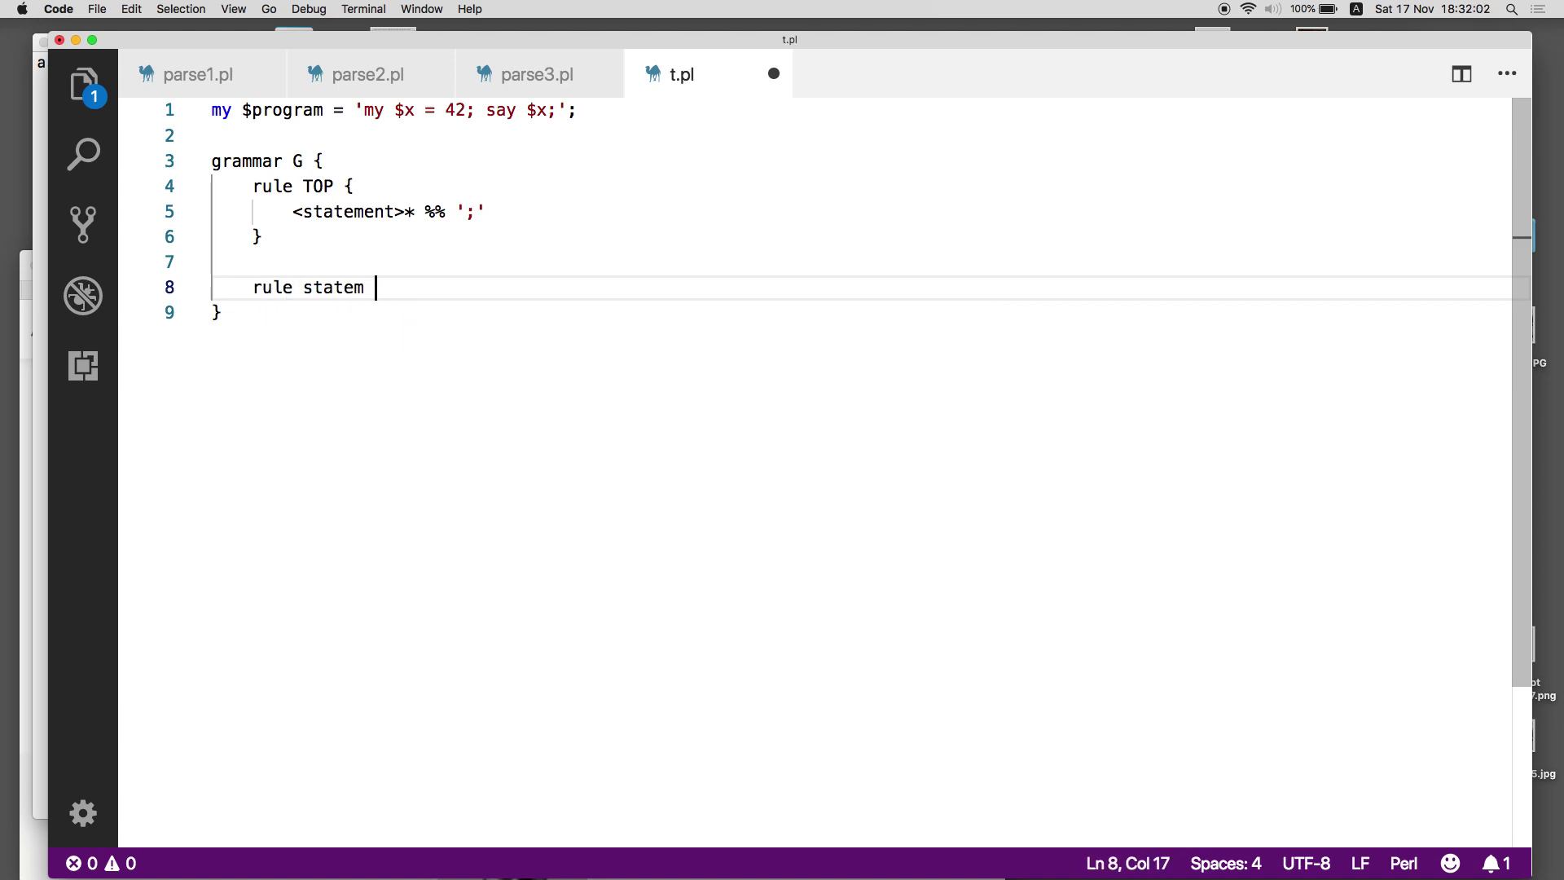
pyautogui.write('nt {')
pyautogui.press('Return')
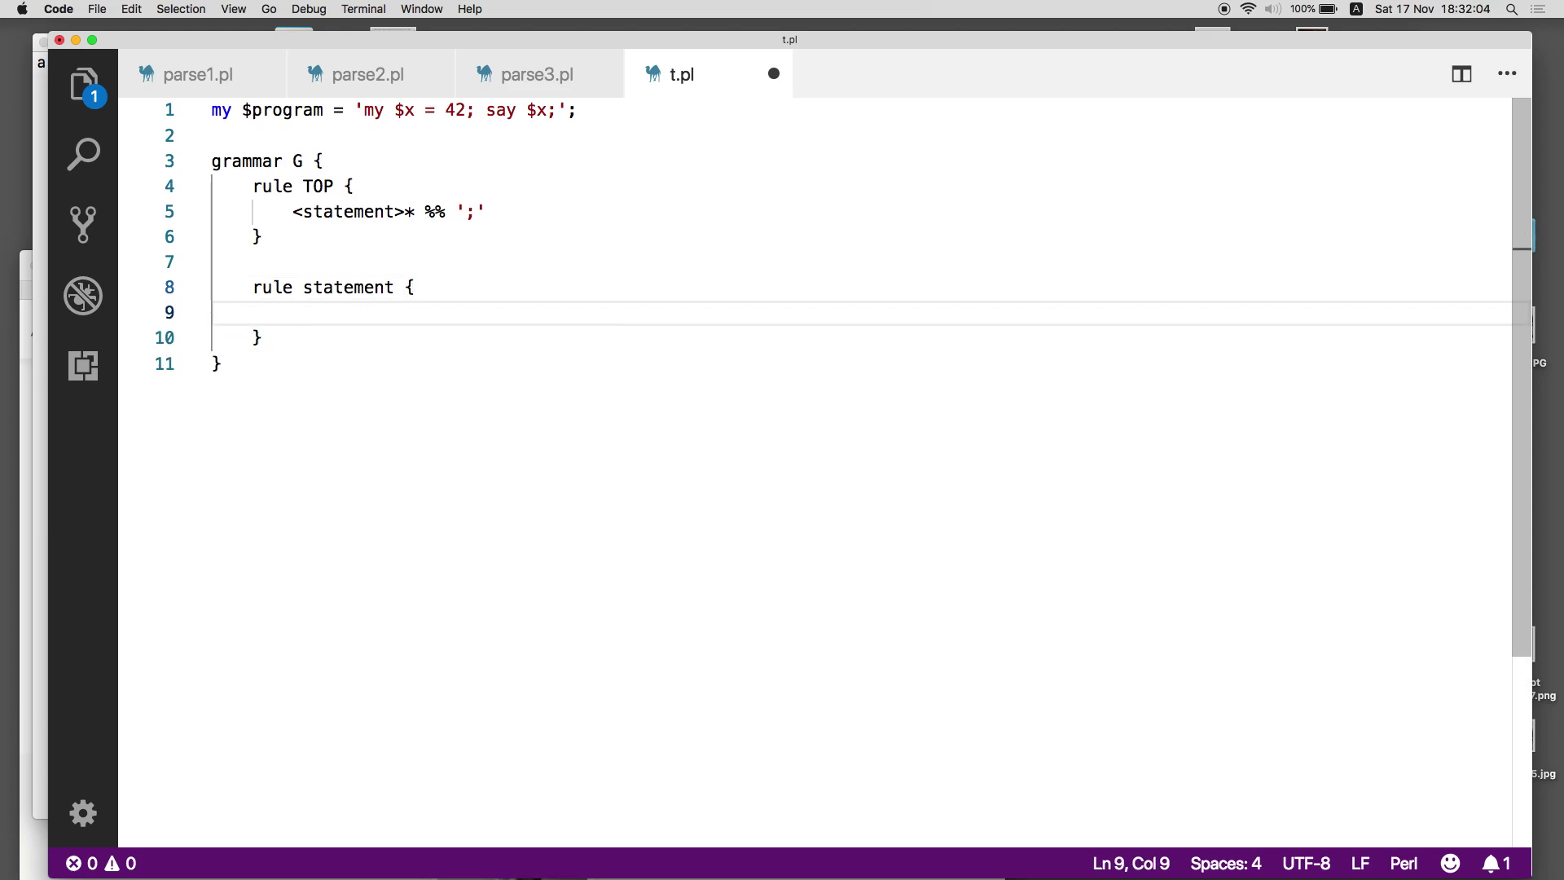
pyautogui.write('| ')
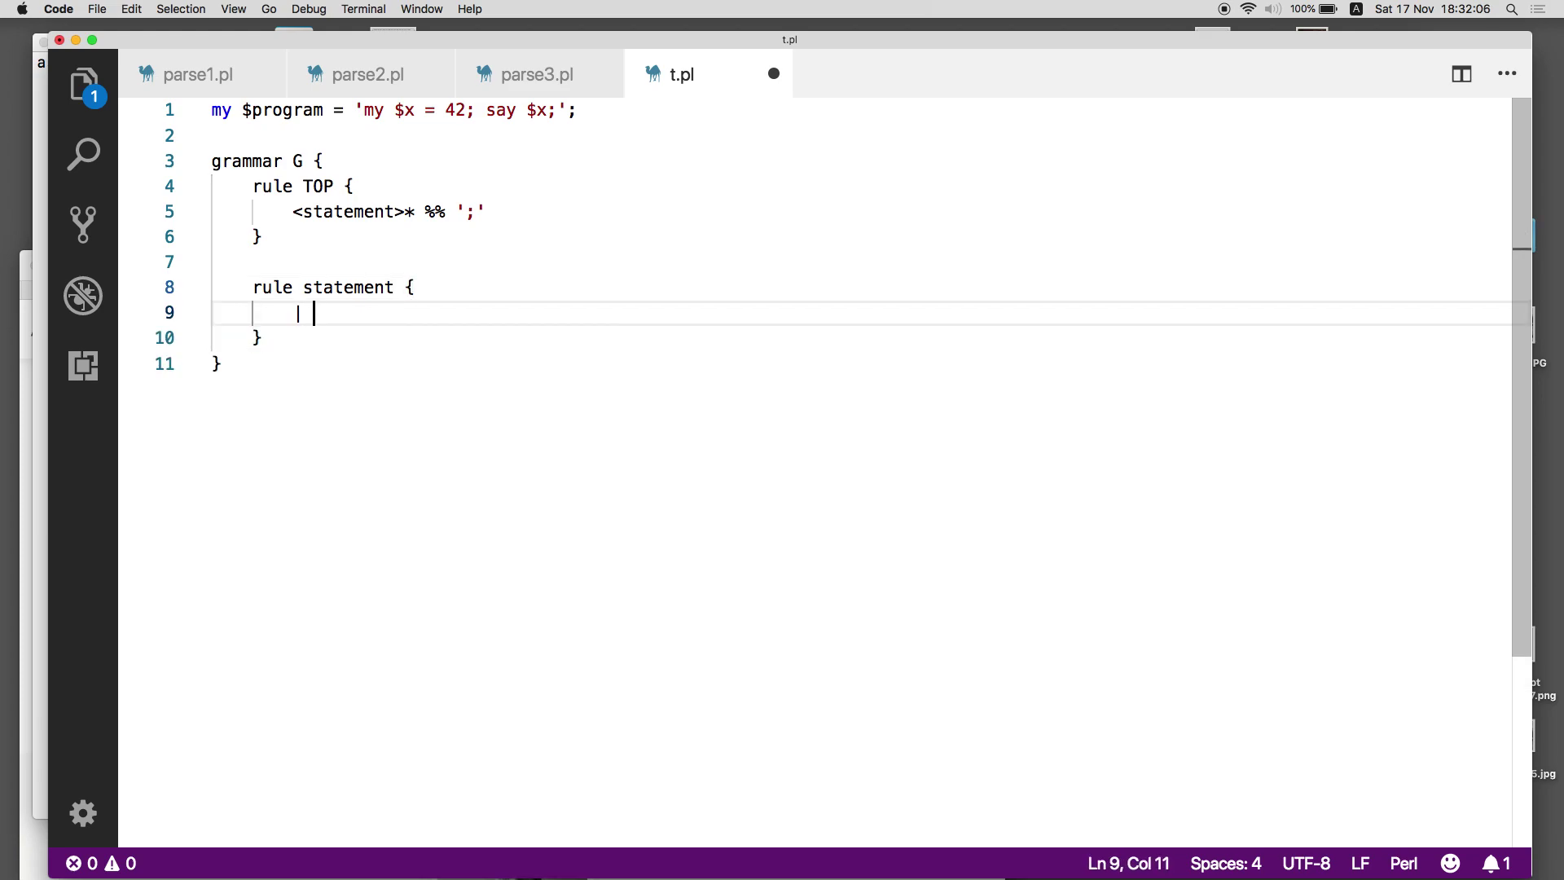
pyautogui.write('<vari')
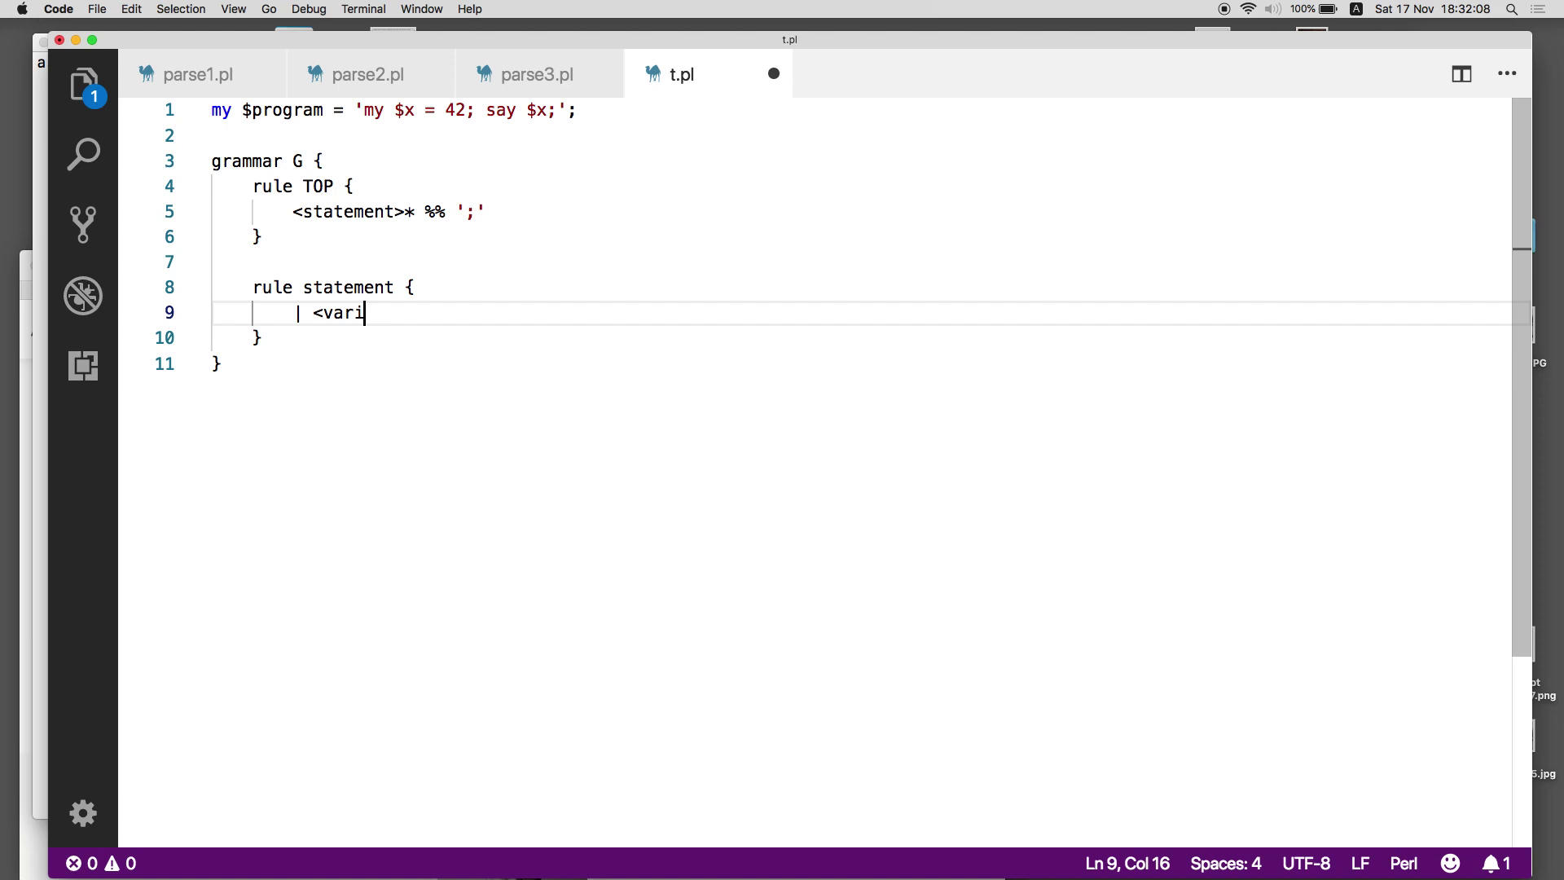
pyautogui.write('able-decla')
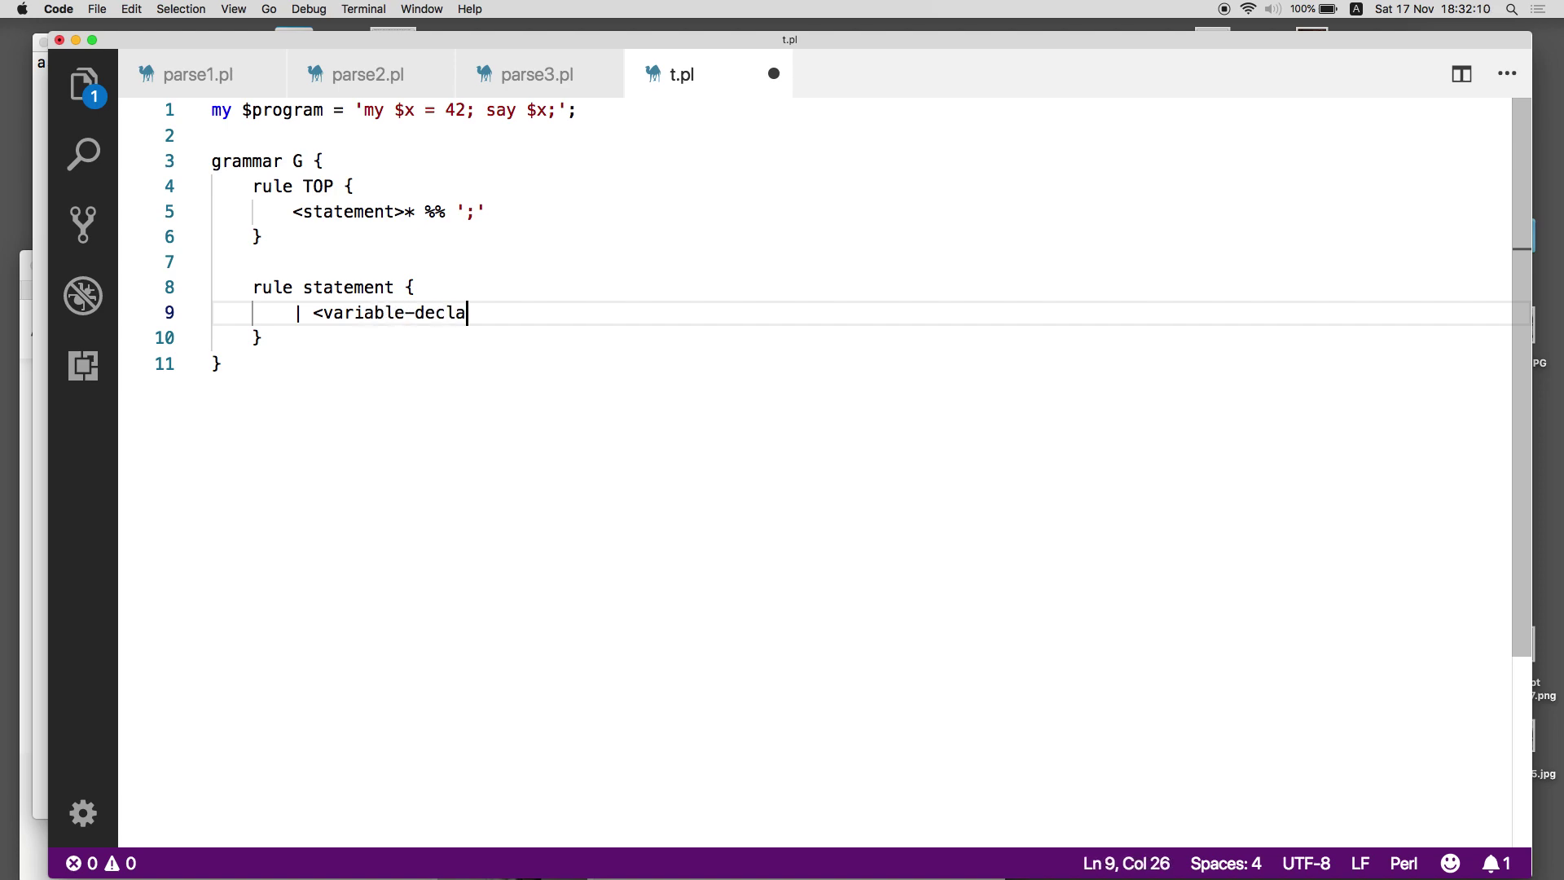
pyautogui.write('ration>')
pyautogui.press('Return')
pyautogui.write('| ')
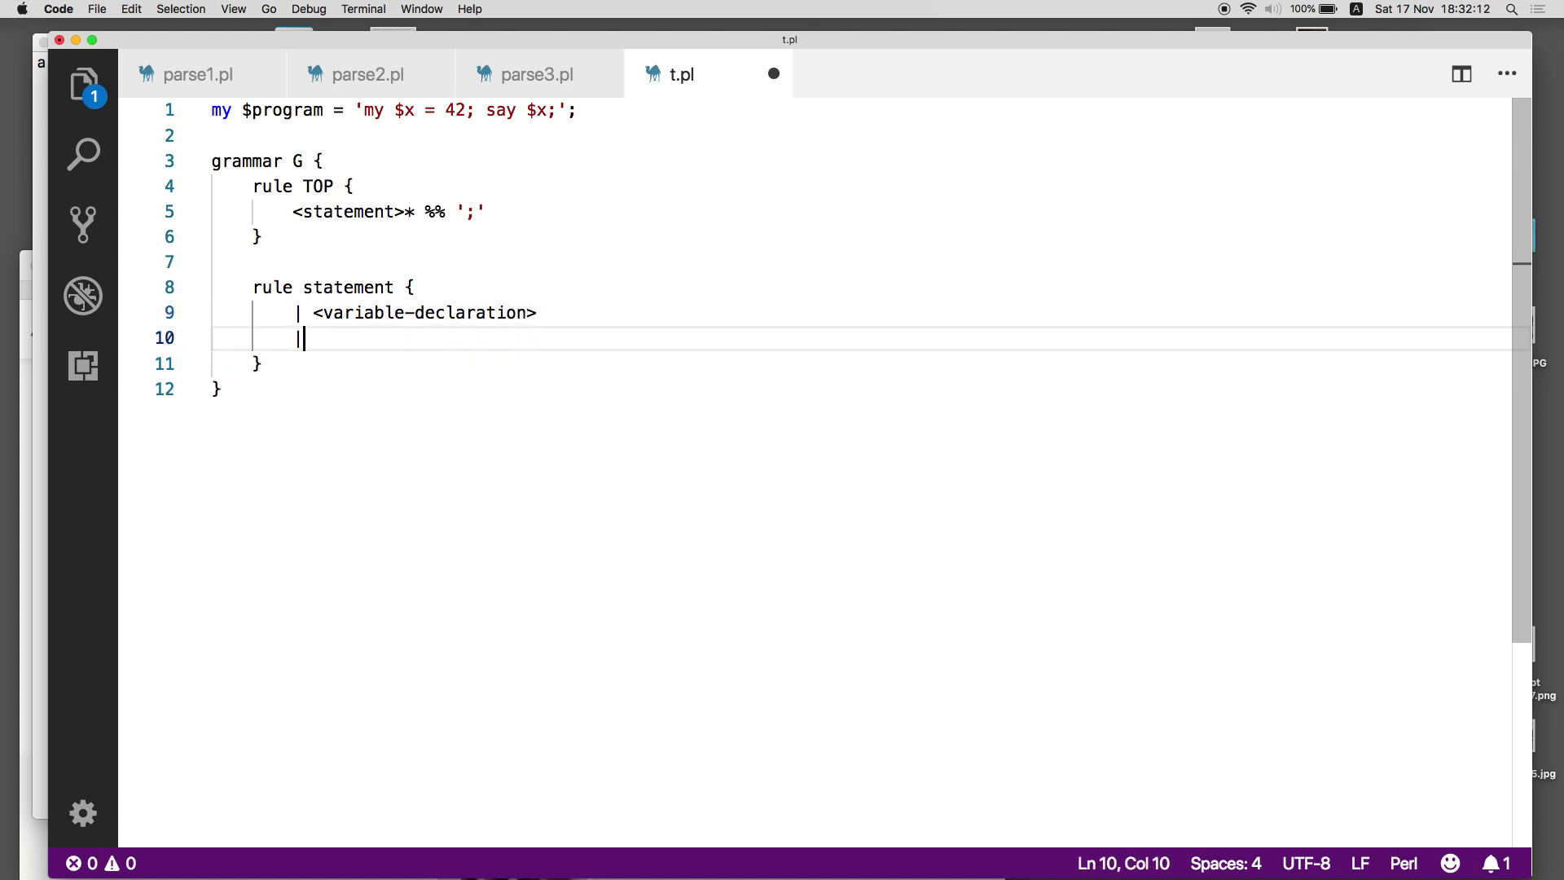
pyautogui.write('<fu')
pyautogui.write('nction-call>')
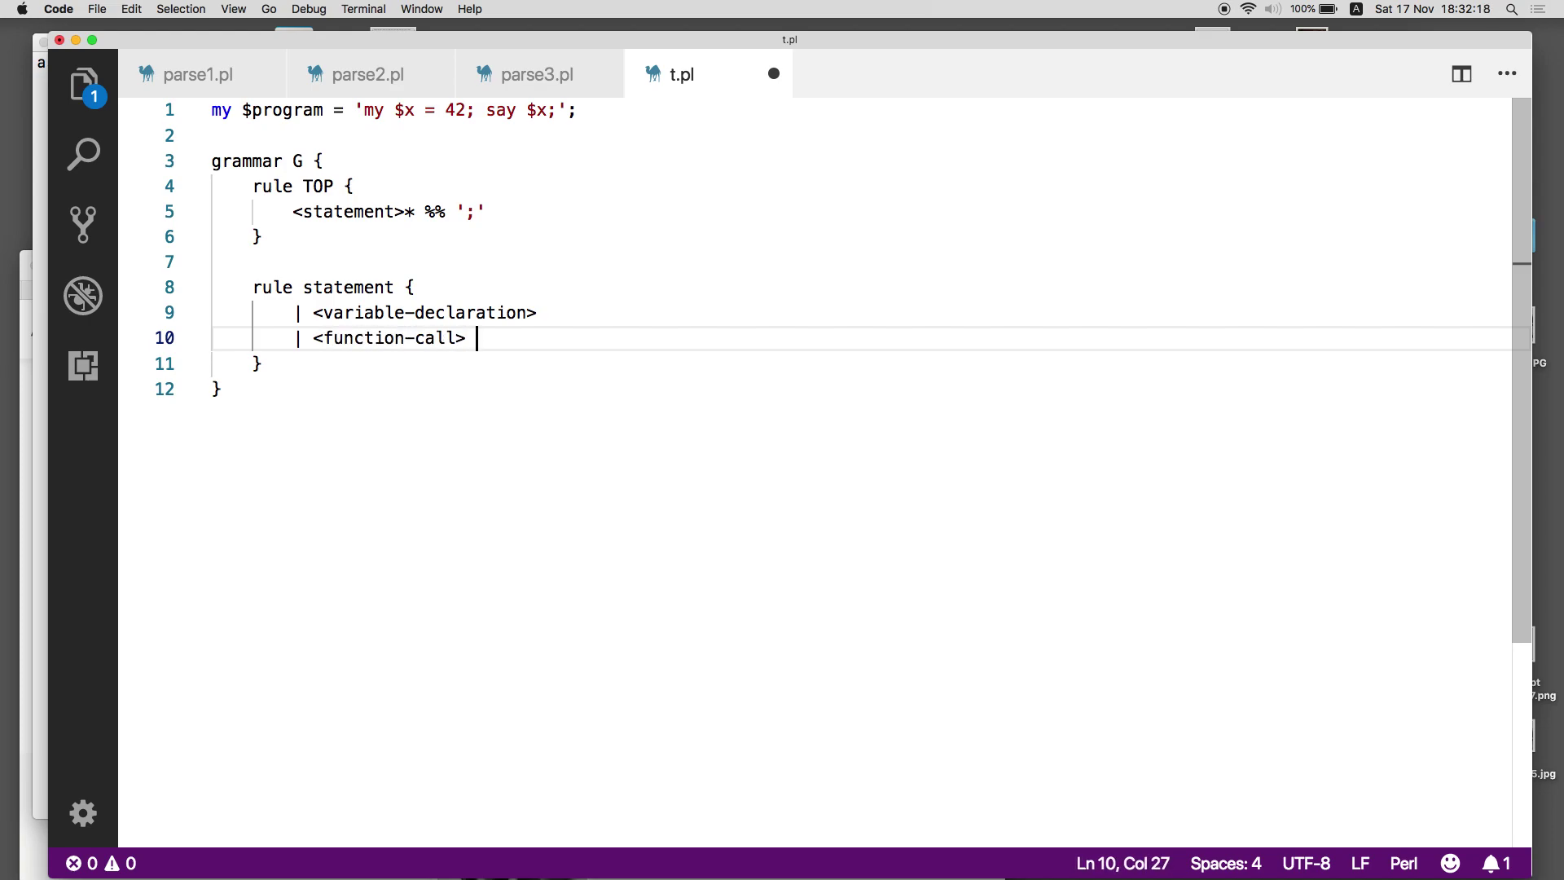
pyautogui.press('Down')
pyautogui.press('Return')
pyautogui.press('Return')
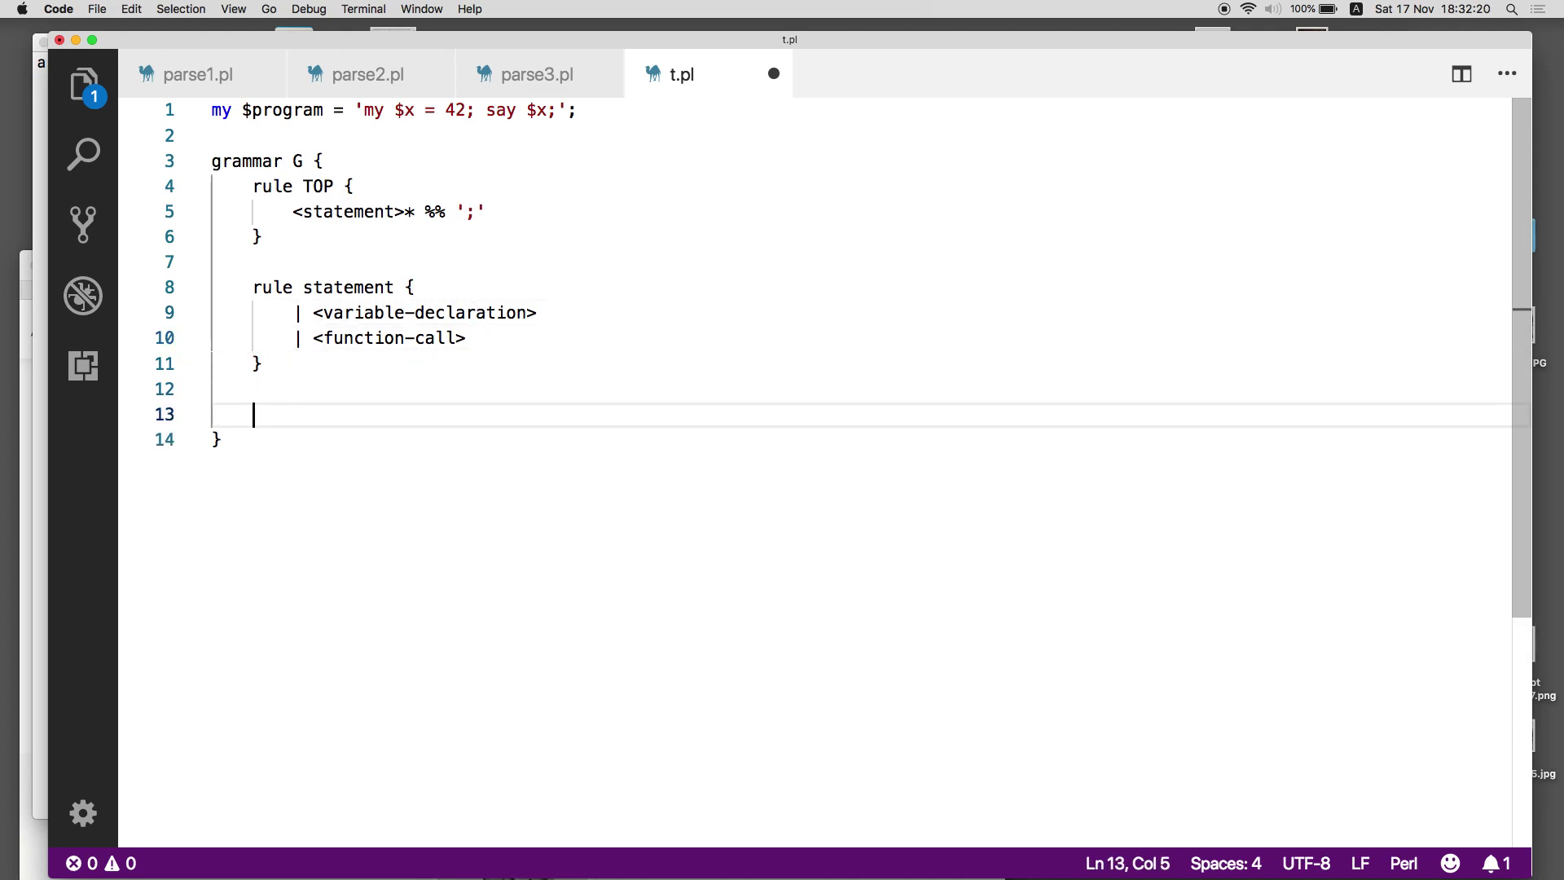
pyautogui.write('rult')
# Write rule variable-declaration { 'my' <variable-name> '=' <value> } with spacing below.
pyautogui.press('BackSpace')
pyautogui.press('BackSpace')
pyautogui.write('e v')
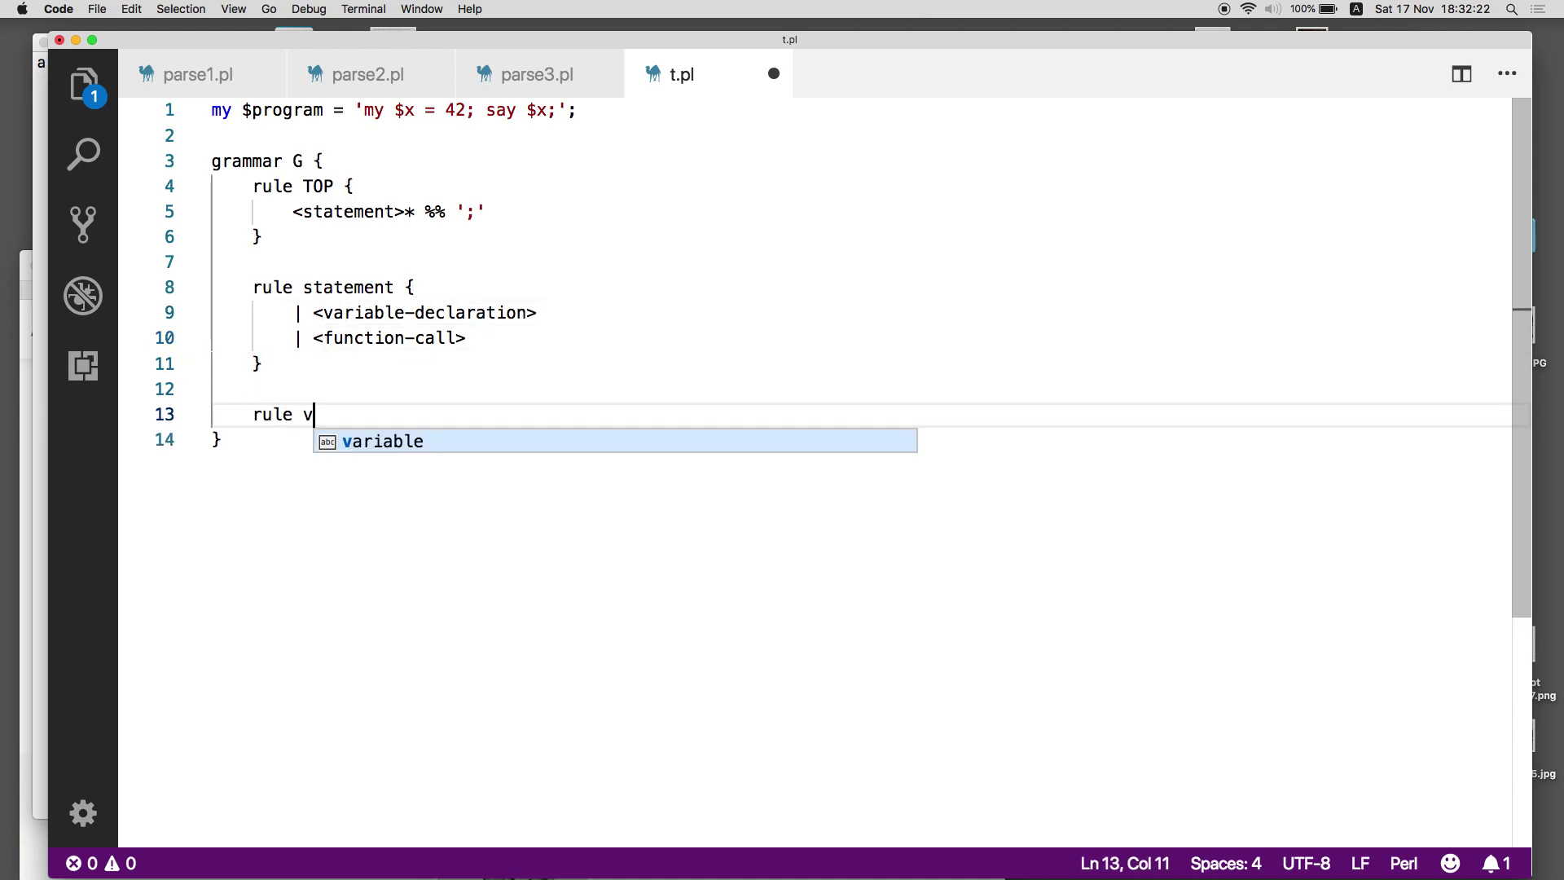
pyautogui.write('ar')
pyautogui.press('Tab')
pyautogui.write('-d')
pyautogui.press('Tab')
pyautogui.write('{')
pyautogui.press('Return')
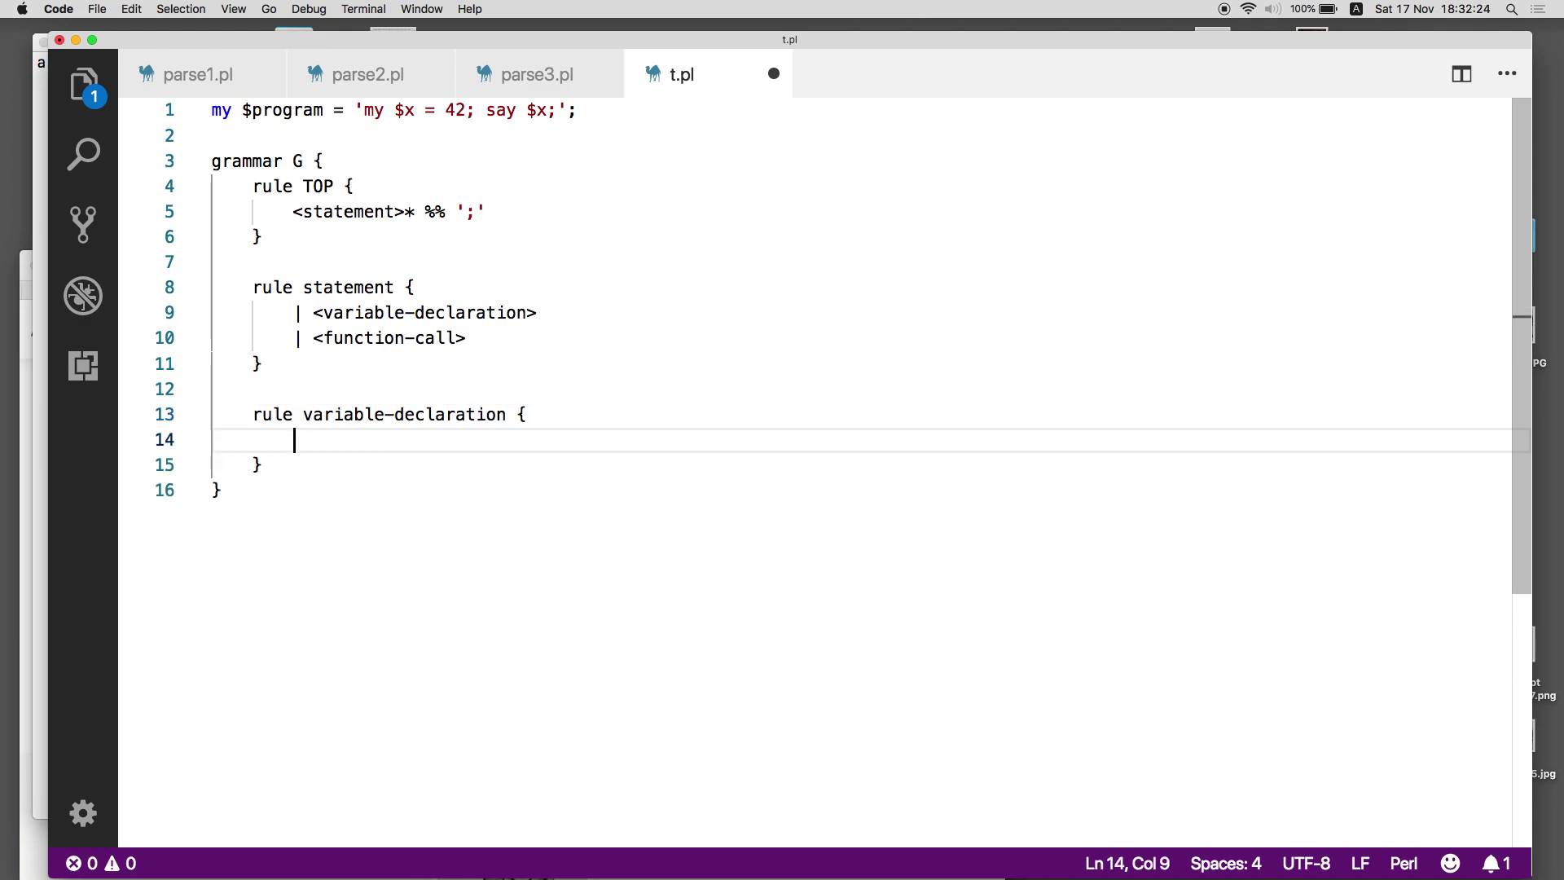
pyautogui.write("'my'")
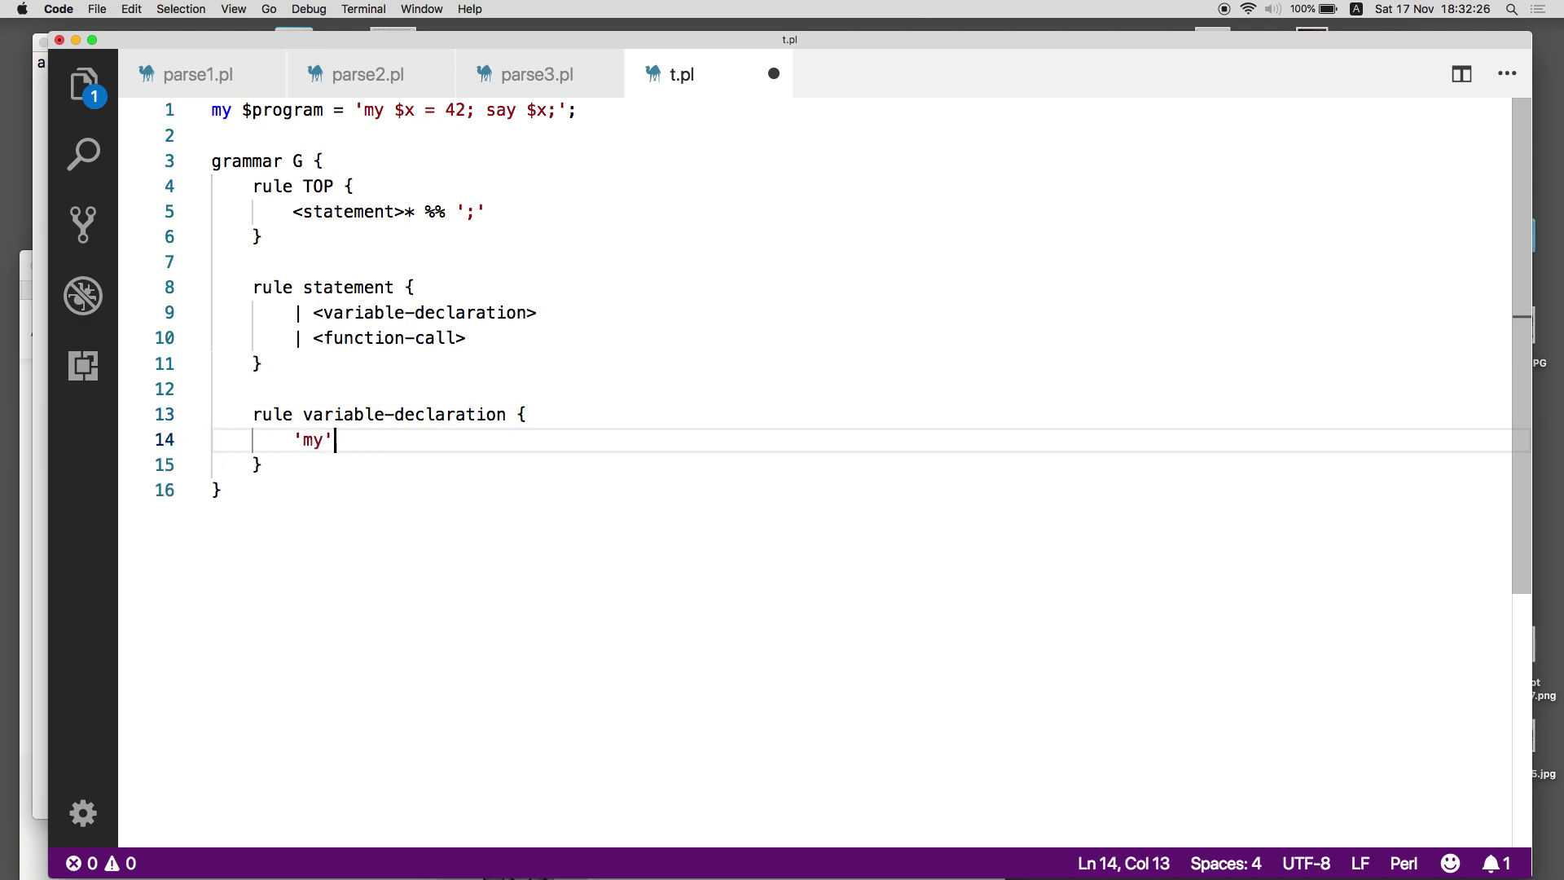
pyautogui.write(' <var')
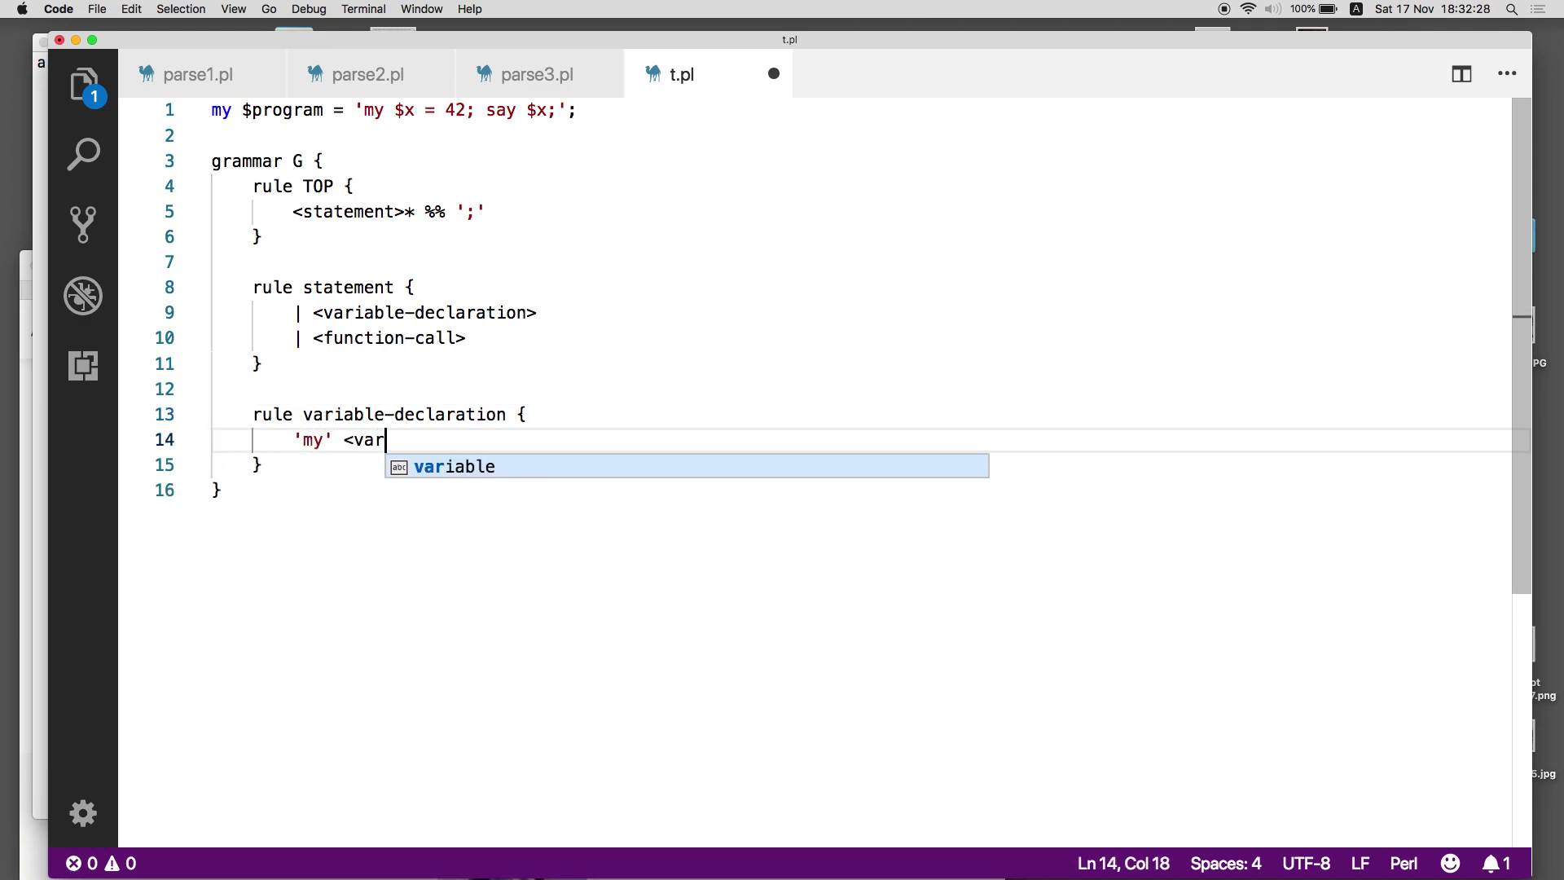
pyautogui.write('iable-name> ')
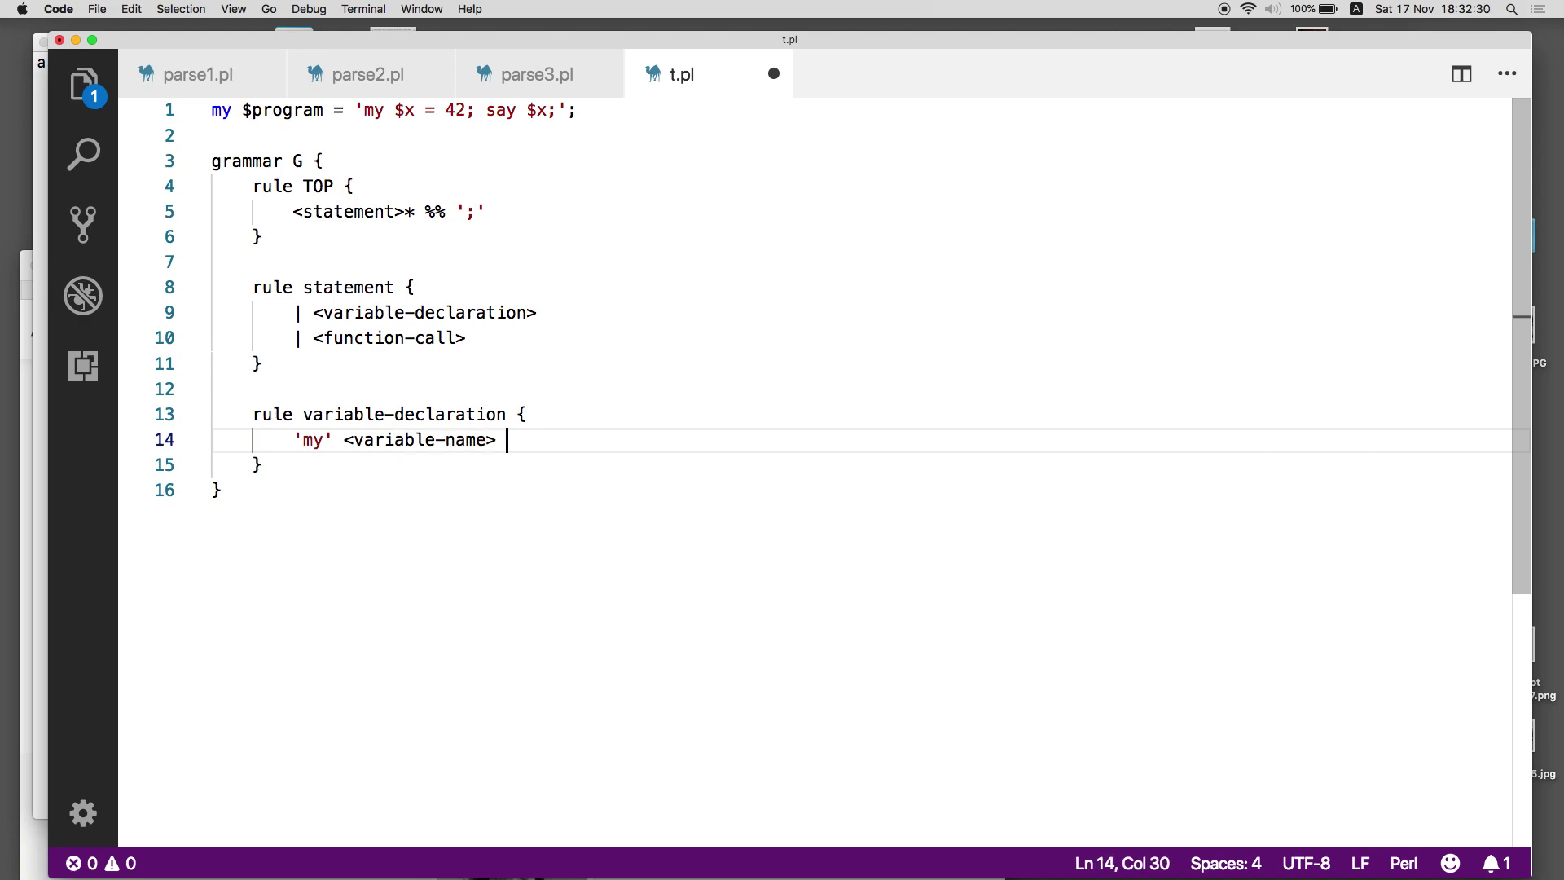
pyautogui.write("' =")
pyautogui.press('BackSpace')
pyautogui.press('BackSpace')
pyautogui.write('=')
pyautogui.write("' =")
pyautogui.press('BackSpace')
pyautogui.press('BackSpace')
pyautogui.write('<va')
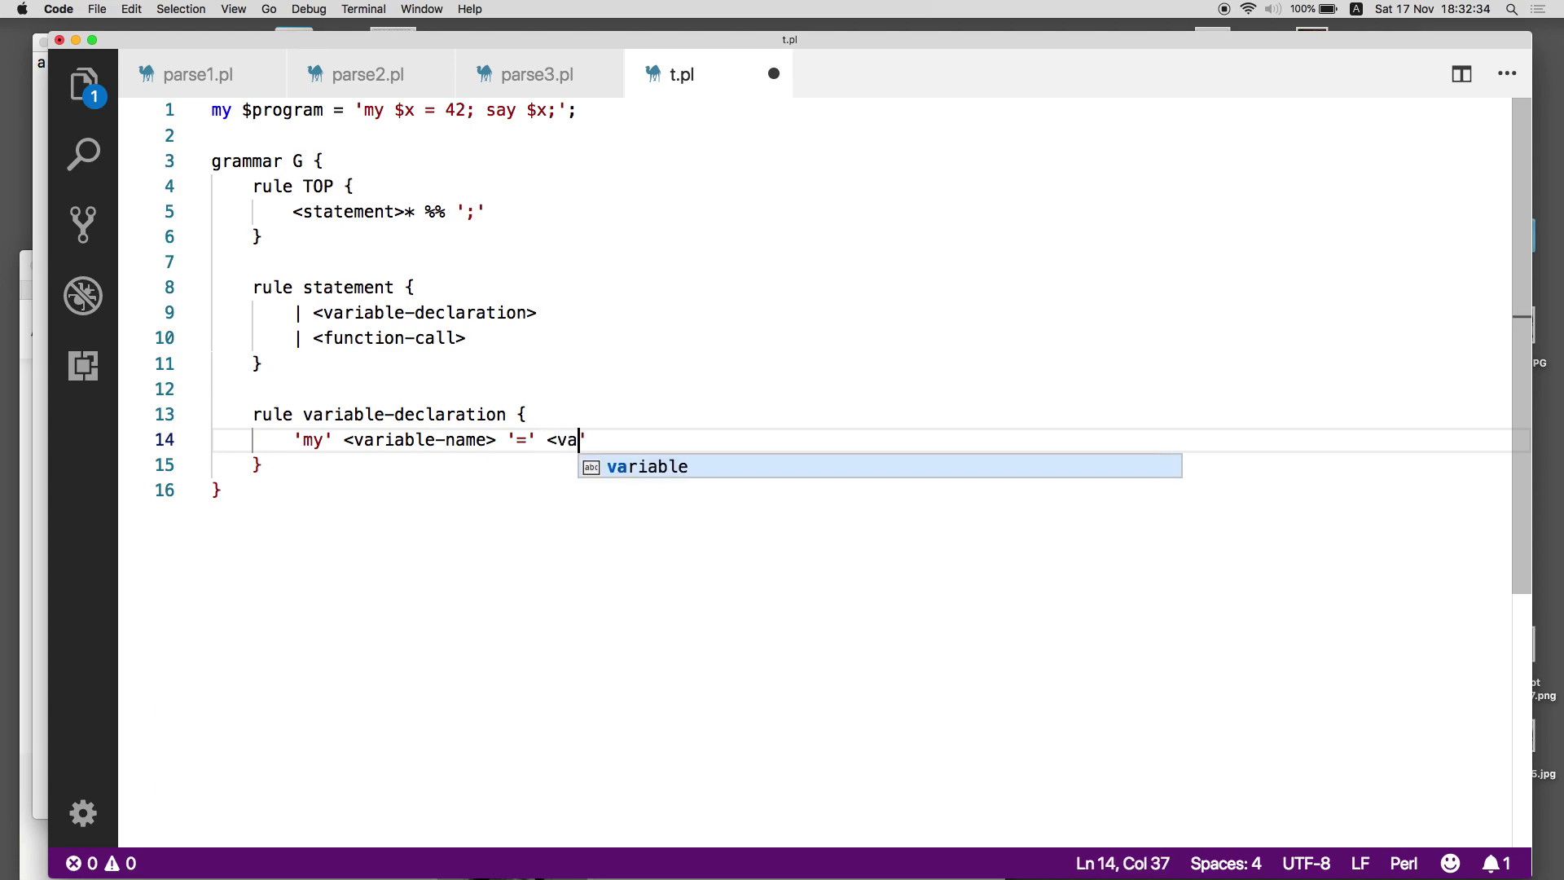
pyautogui.write('lue>')
pyautogui.press('Down')
pyautogui.press('Down')
pyautogui.press('Return')
pyautogui.press('BackSpace')
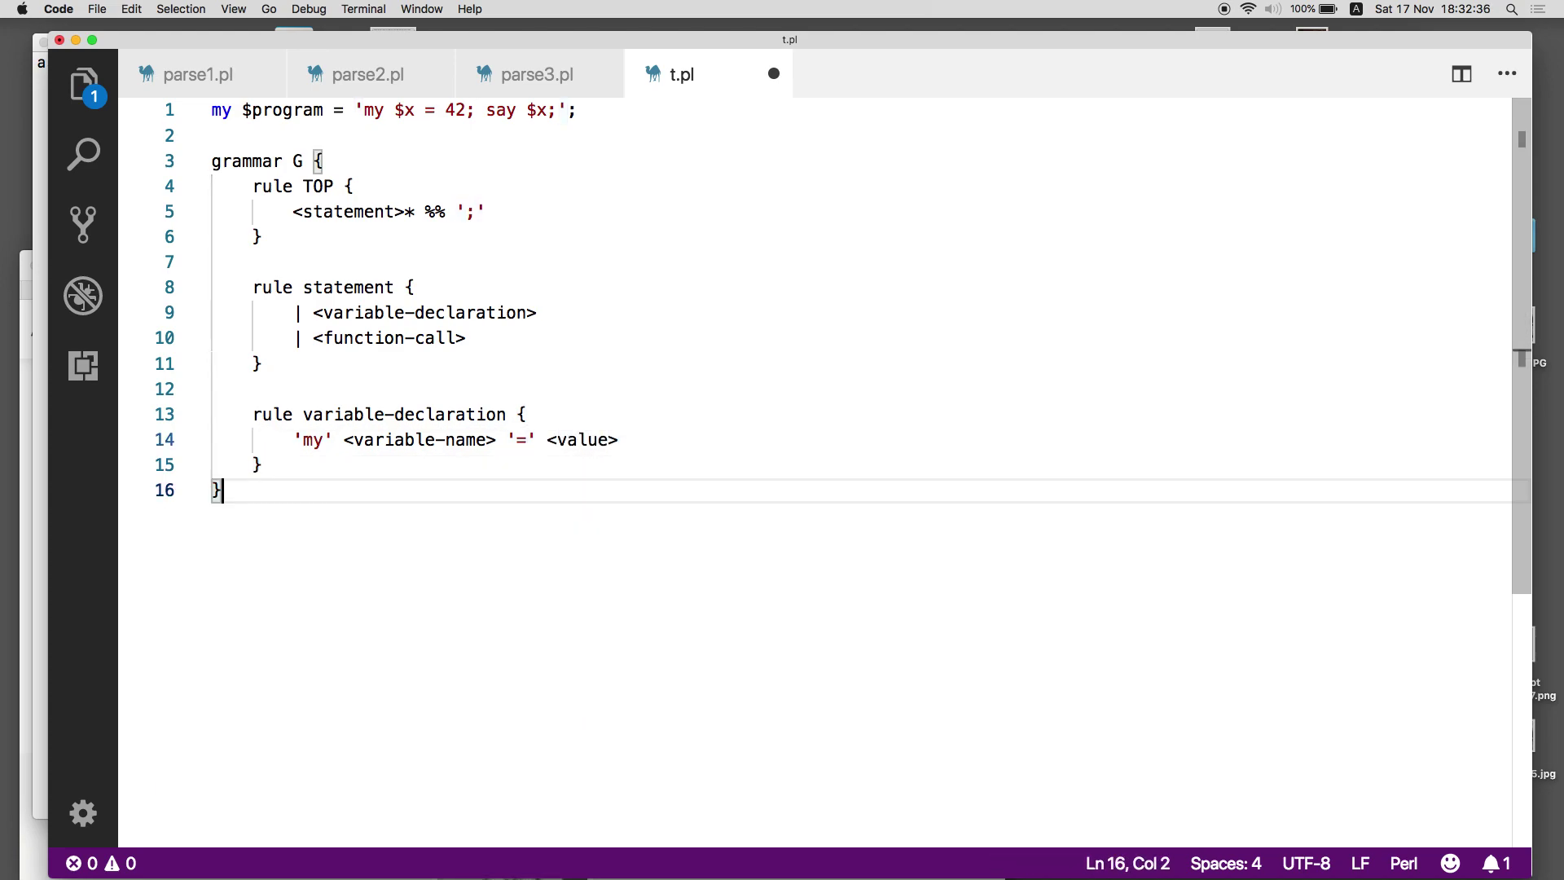
pyautogui.press('Up')
pyautogui.press('End')
pyautogui.press('Return')
pyautogui.press('Return')
pyautogui.write('t')
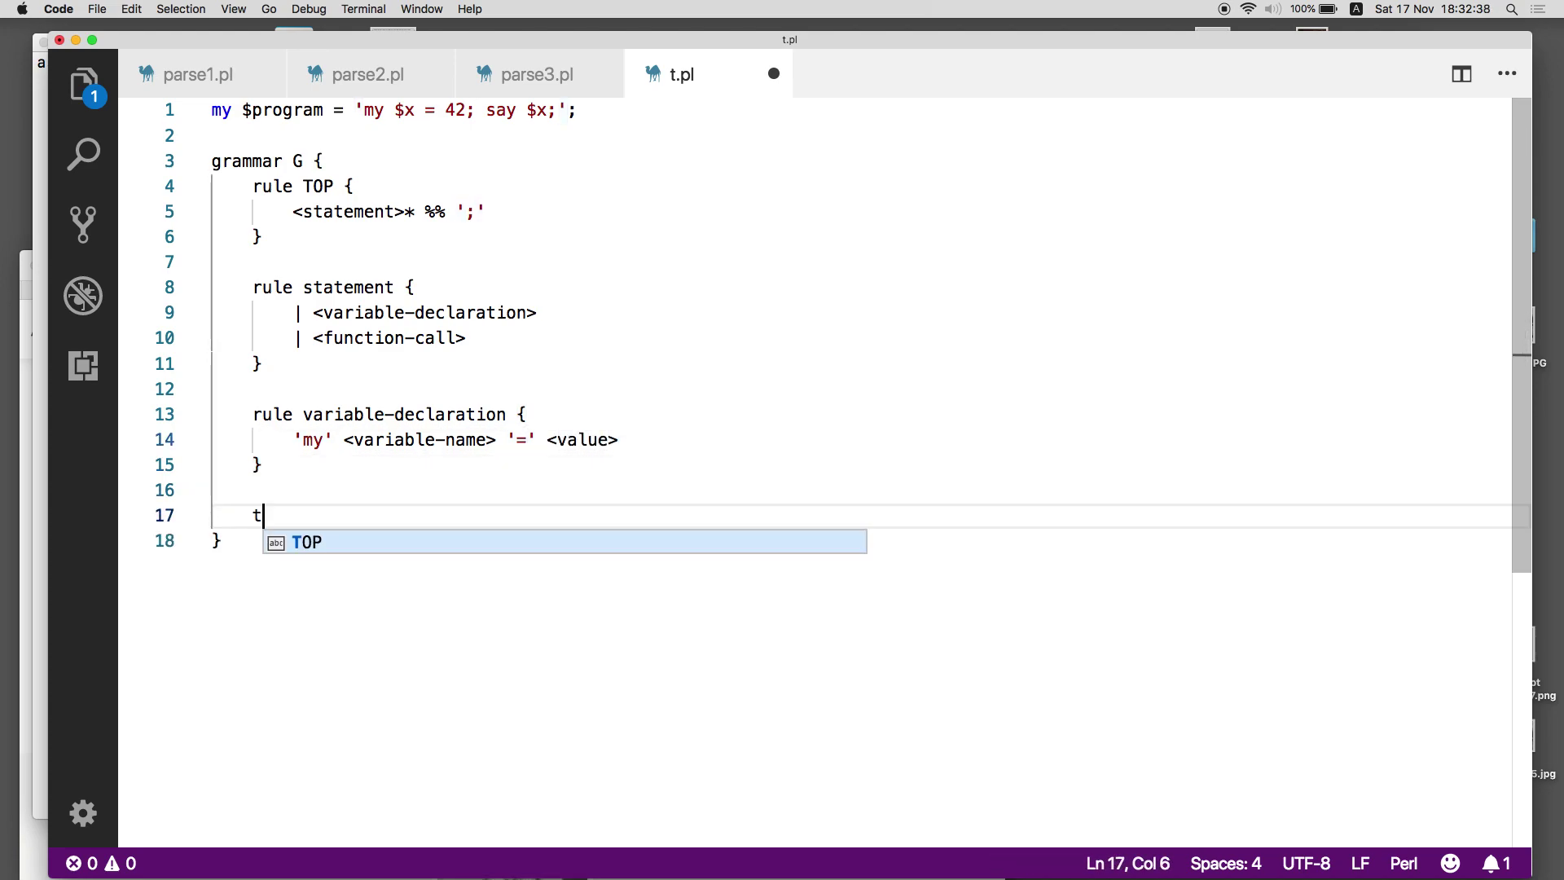
pyautogui.write('oken ')
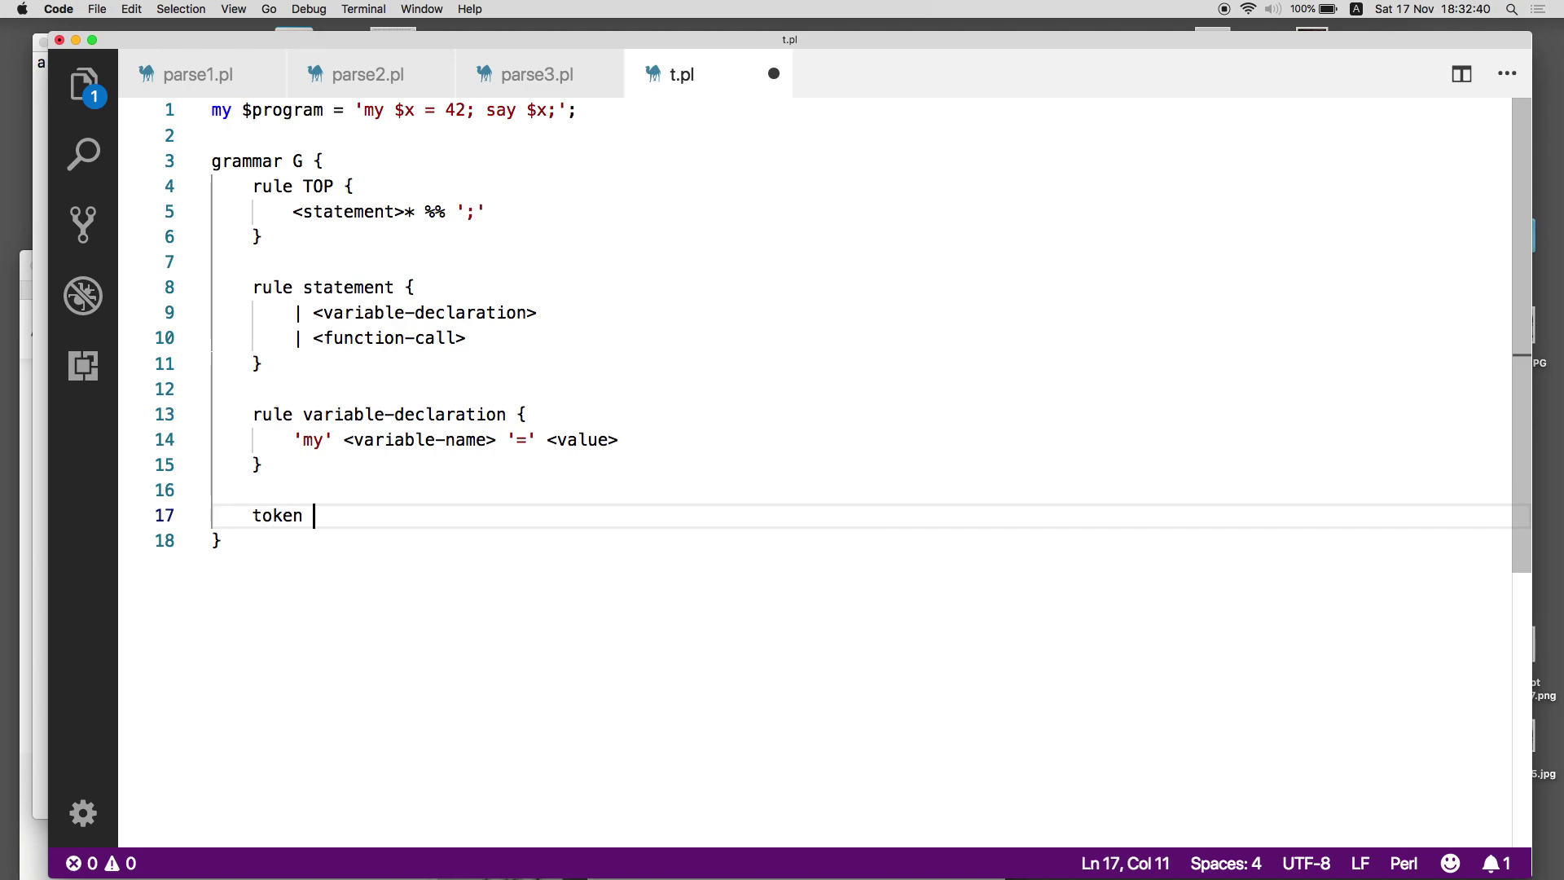
pyautogui.write('variabl')
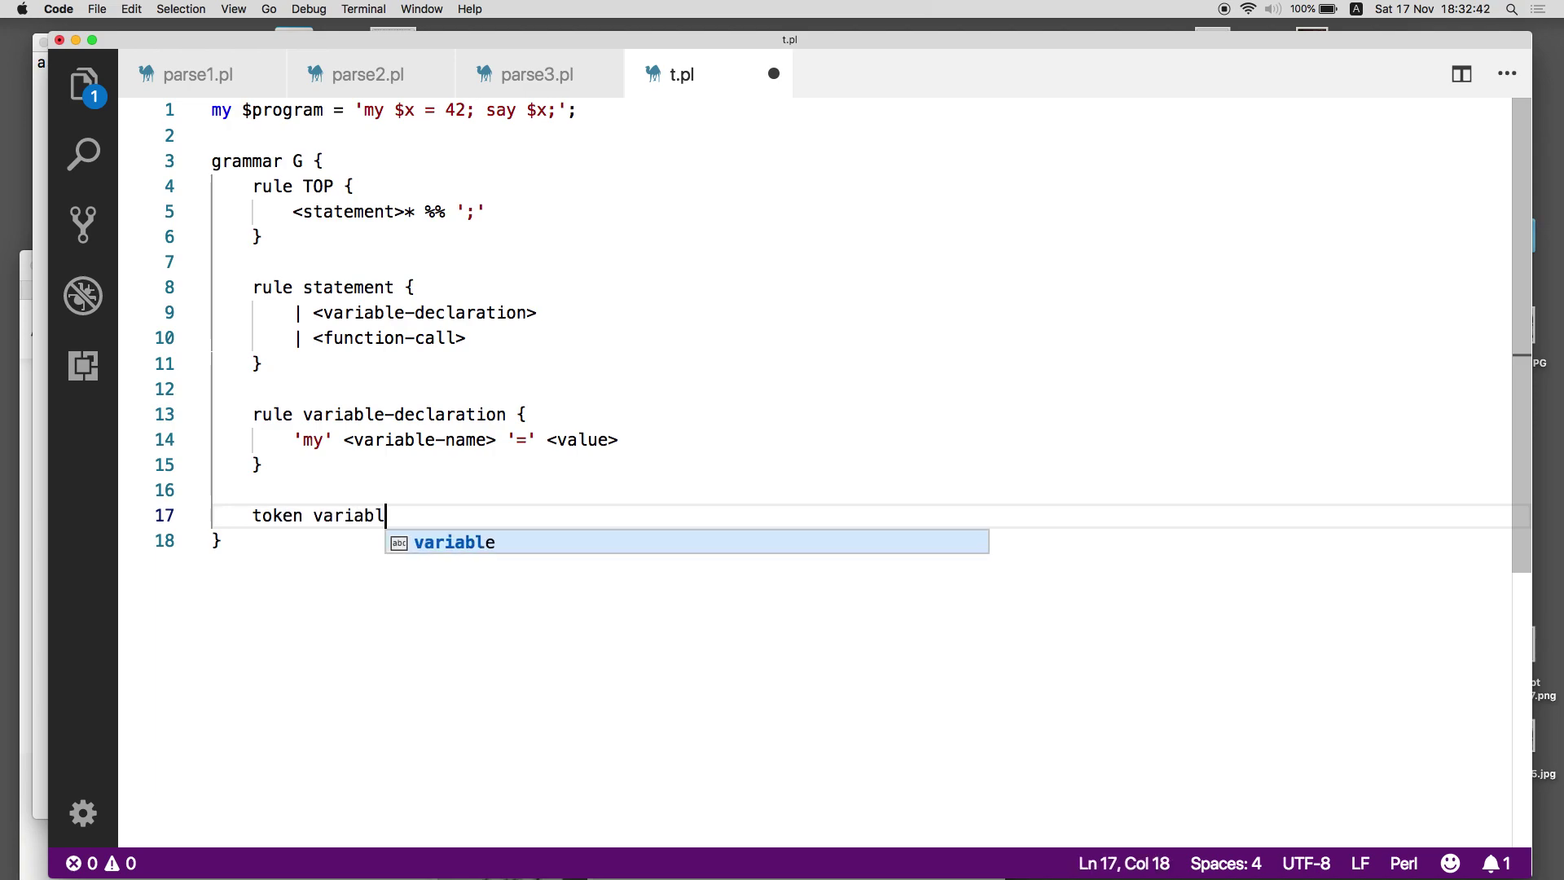
pyautogui.write('e-name {')
# Add token variable-name { '$' <alpha>+ } and token value { <digit>+ }.
pyautogui.press('Return')
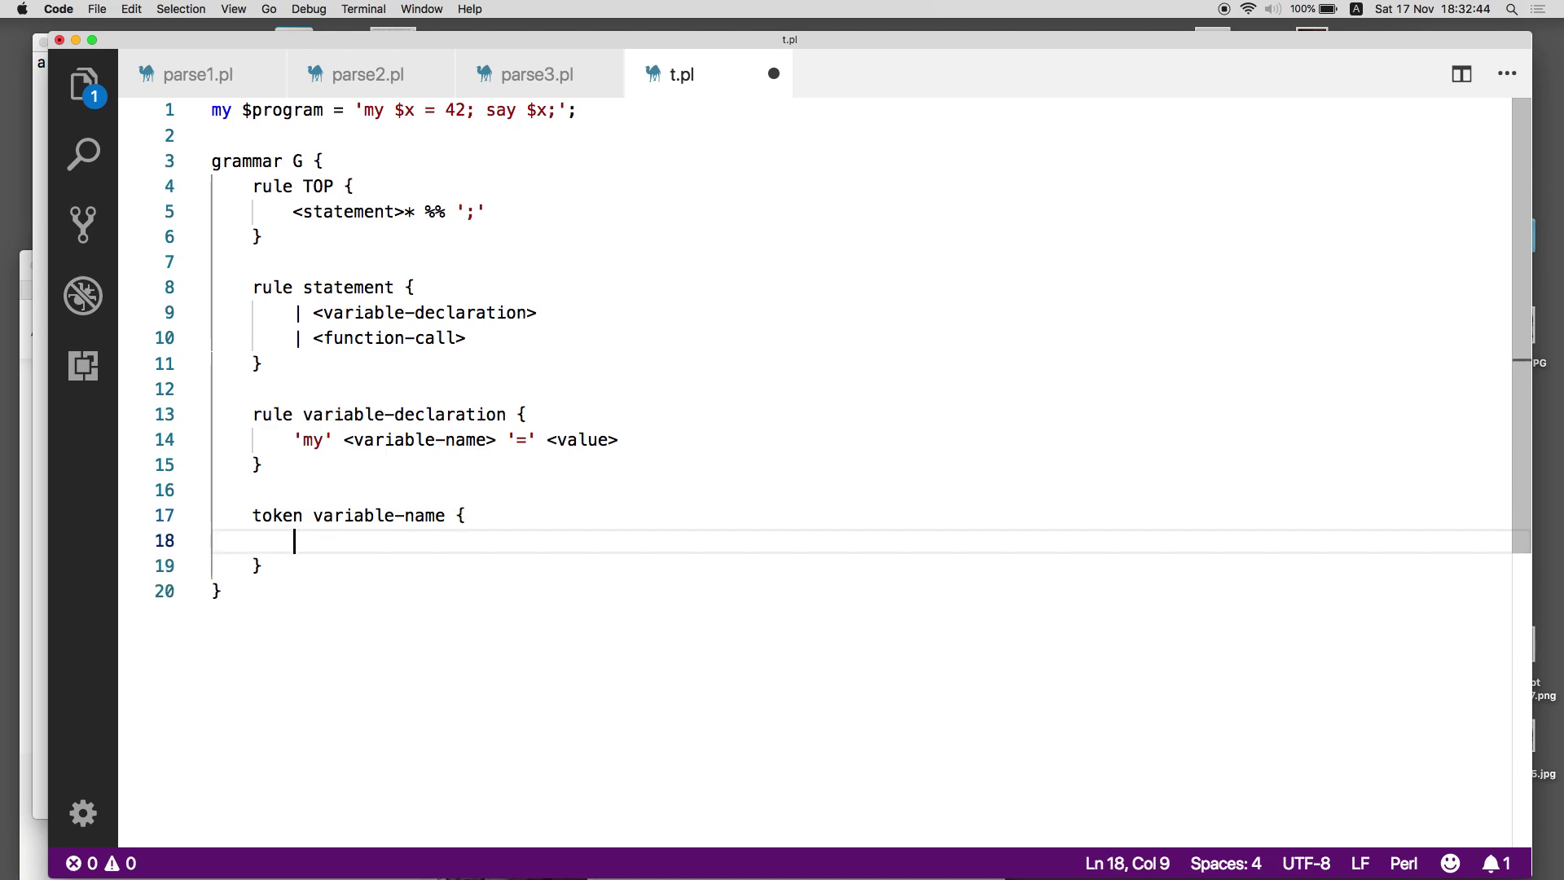
pyautogui.write("'$' <")
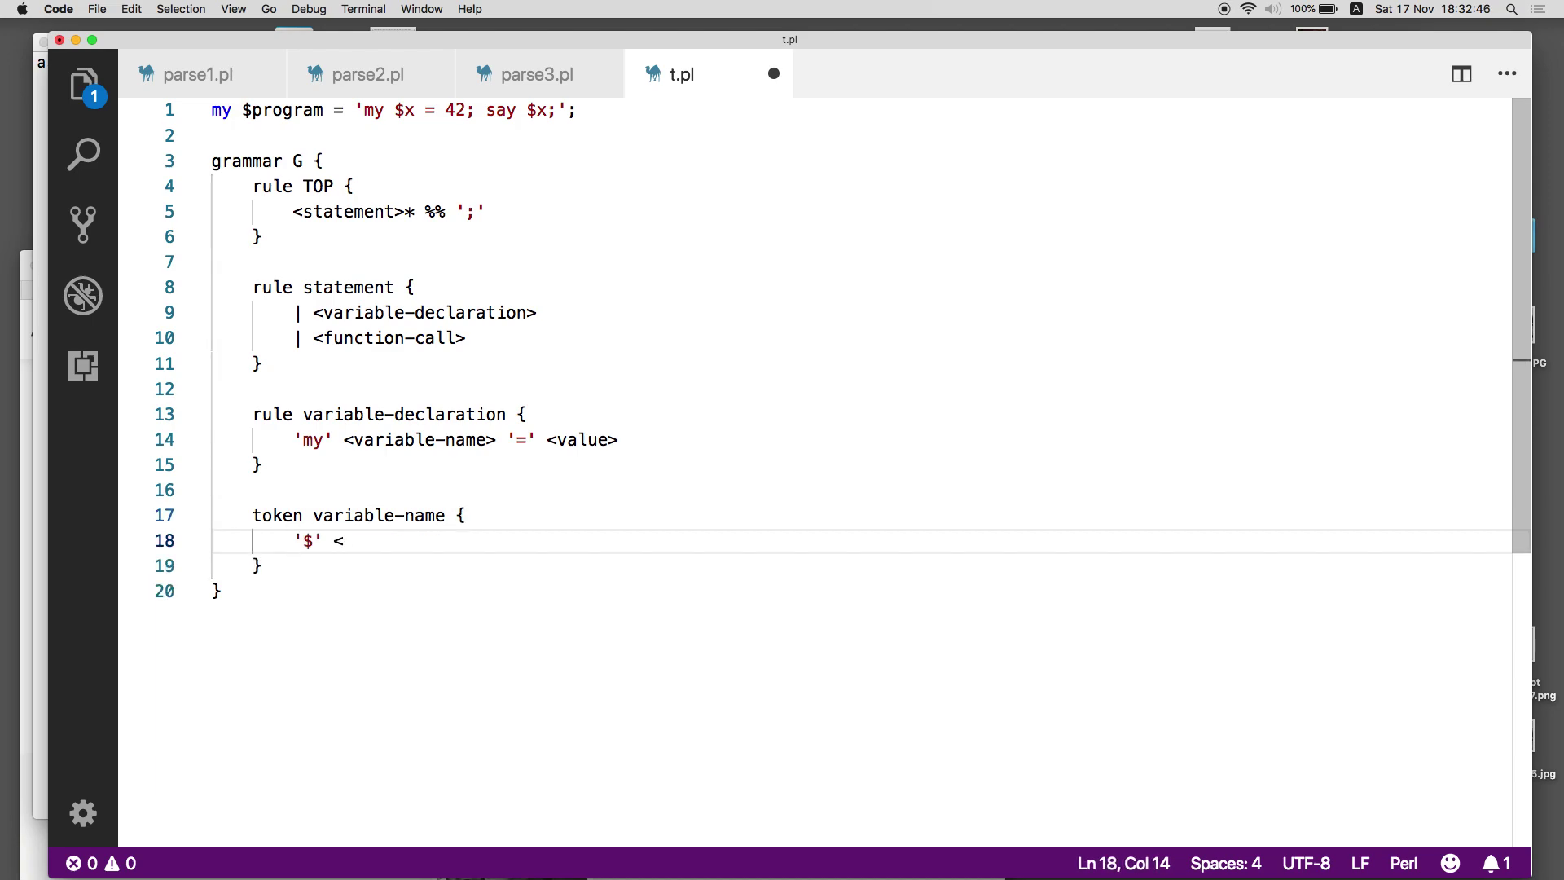
pyautogui.write('alpha>+')
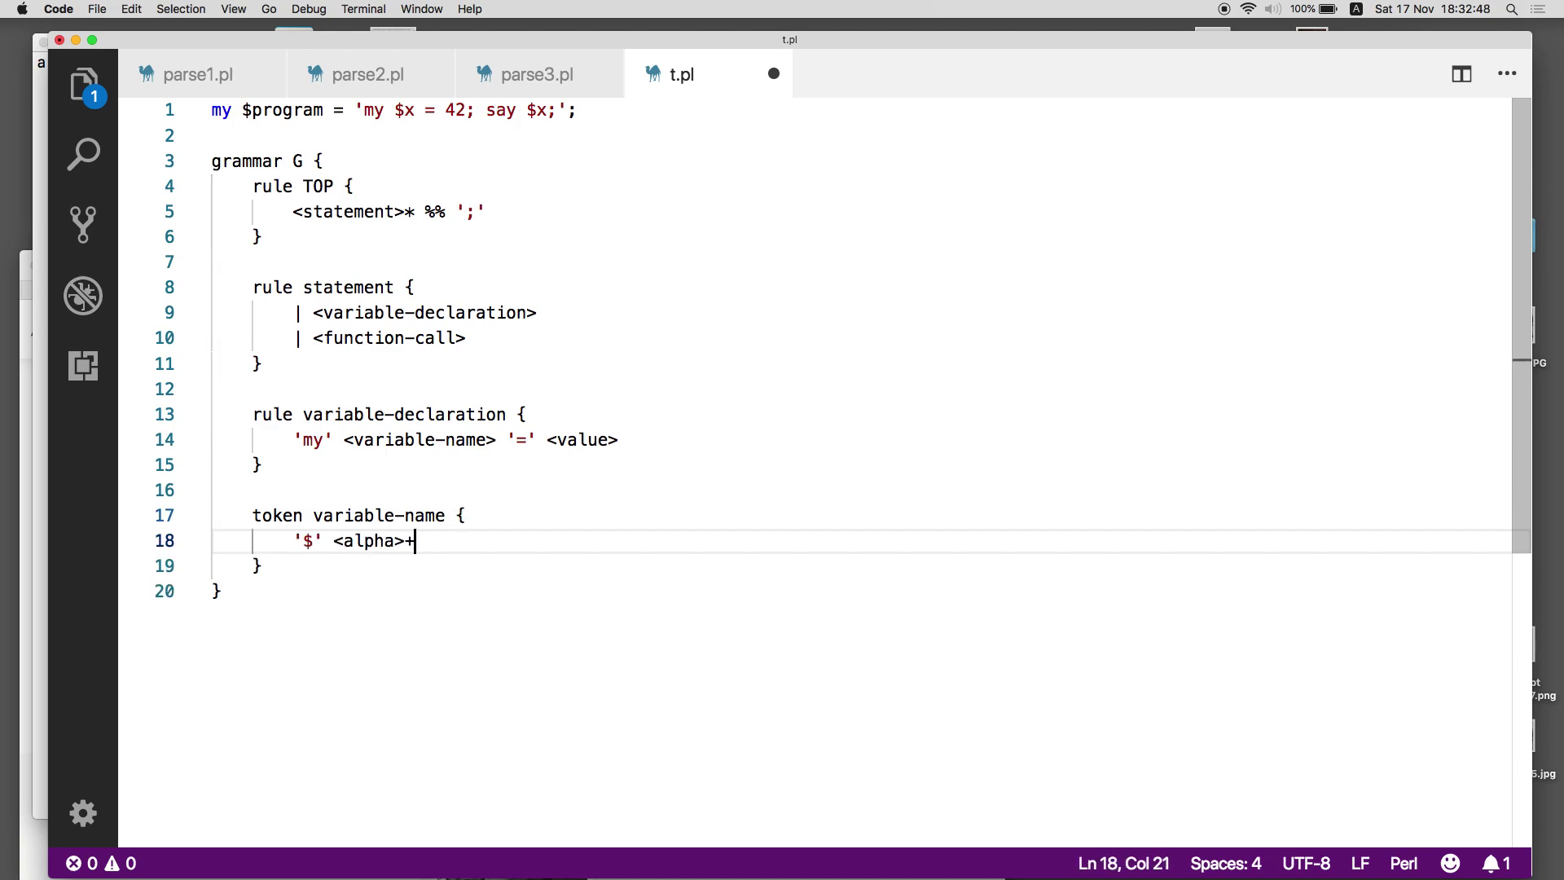
pyautogui.press('Down')
pyautogui.press('Return')
pyautogui.press('Return')
pyautogui.write('token ')
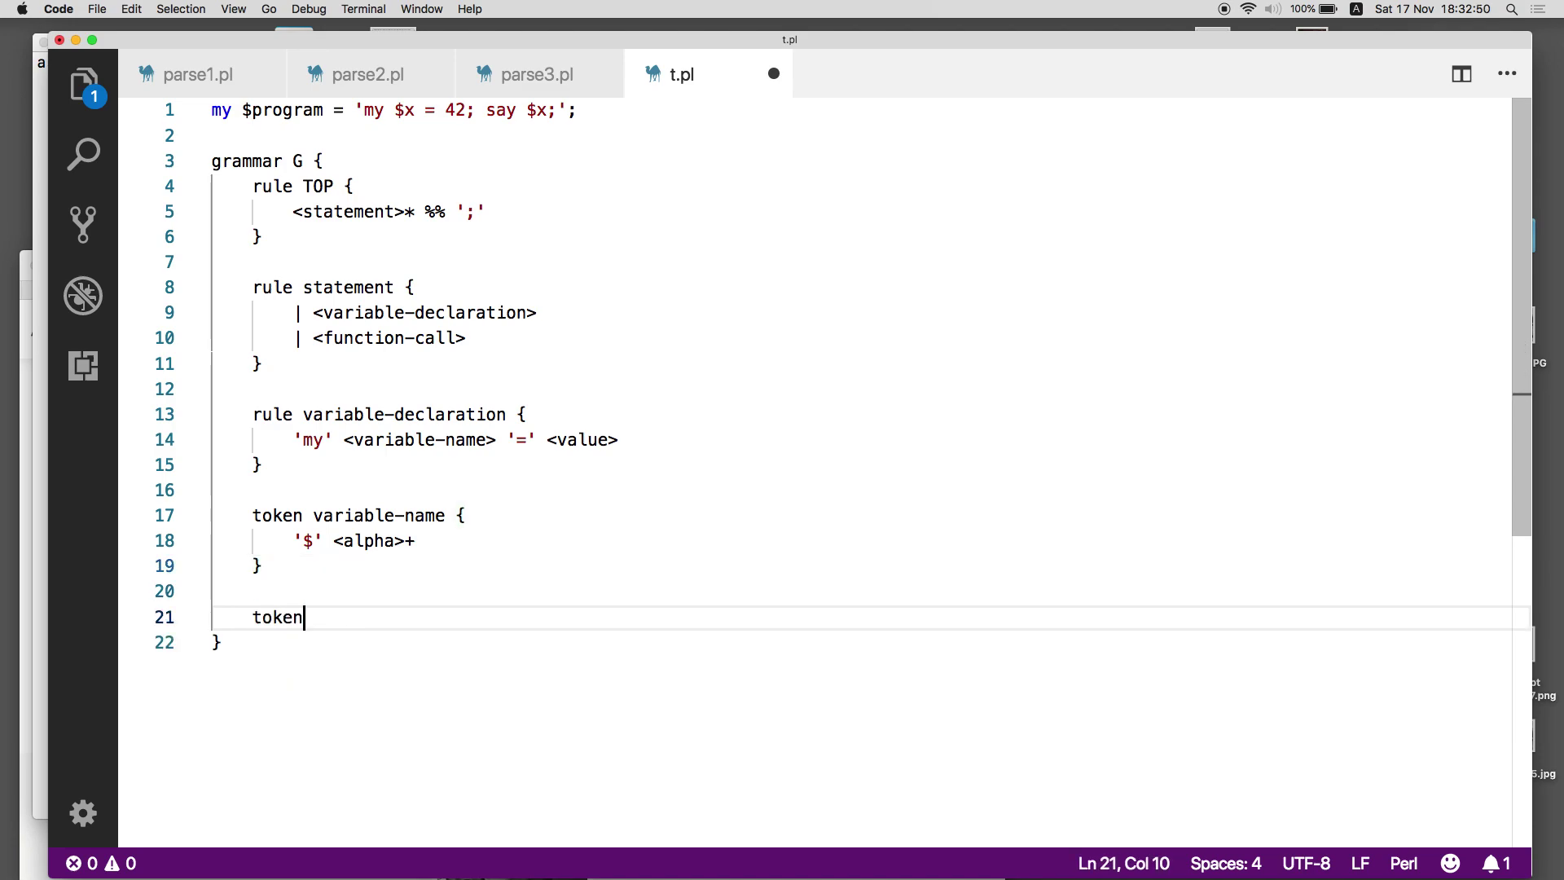
pyautogui.write('value {')
pyautogui.press('Return')
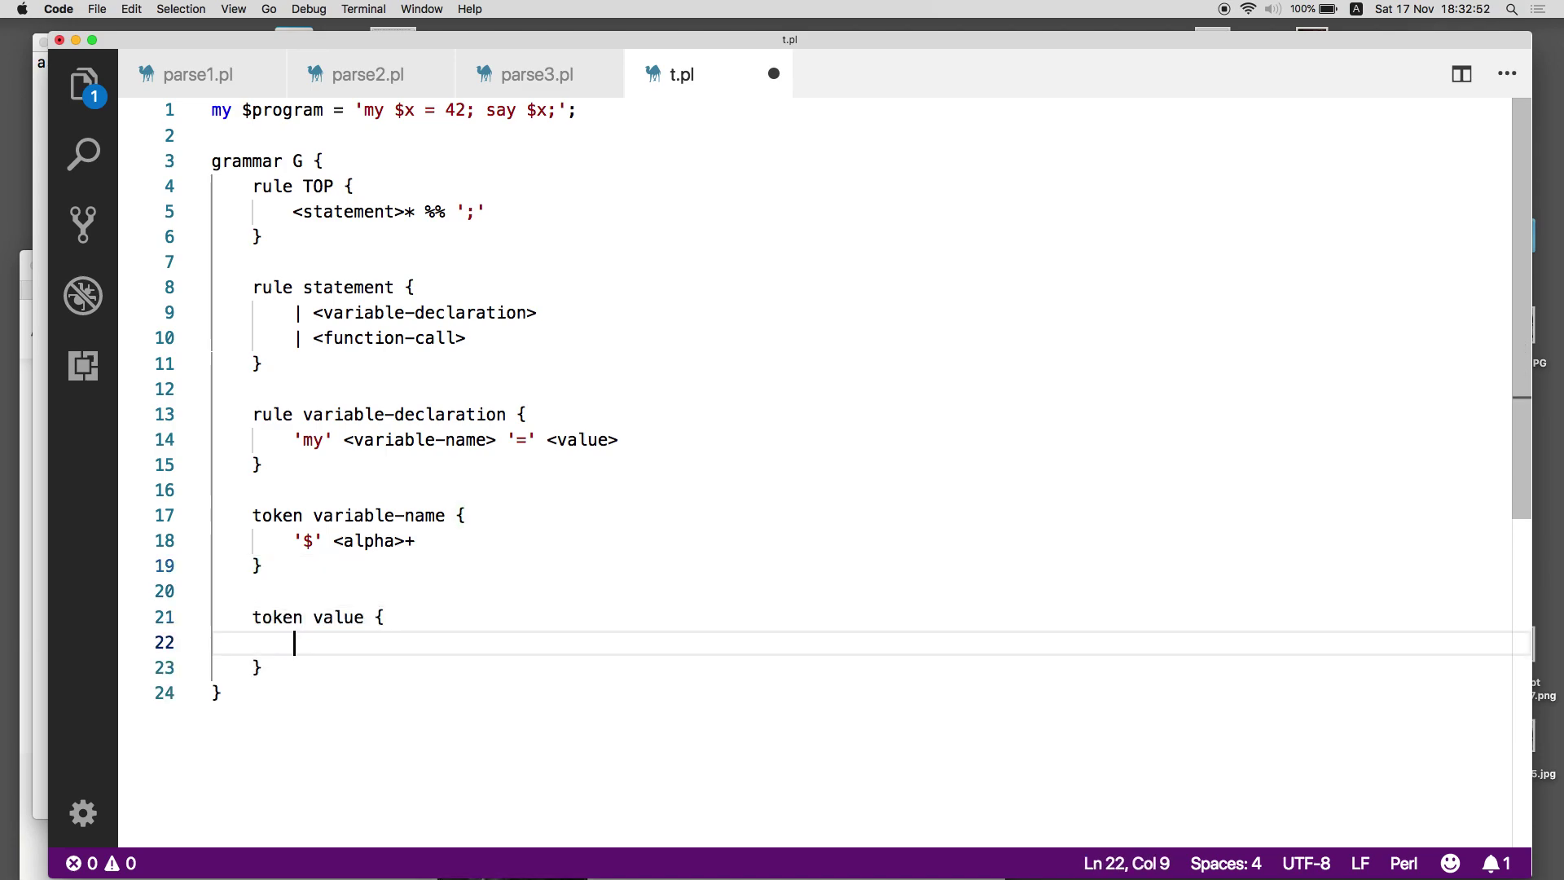
pyautogui.write('<di')
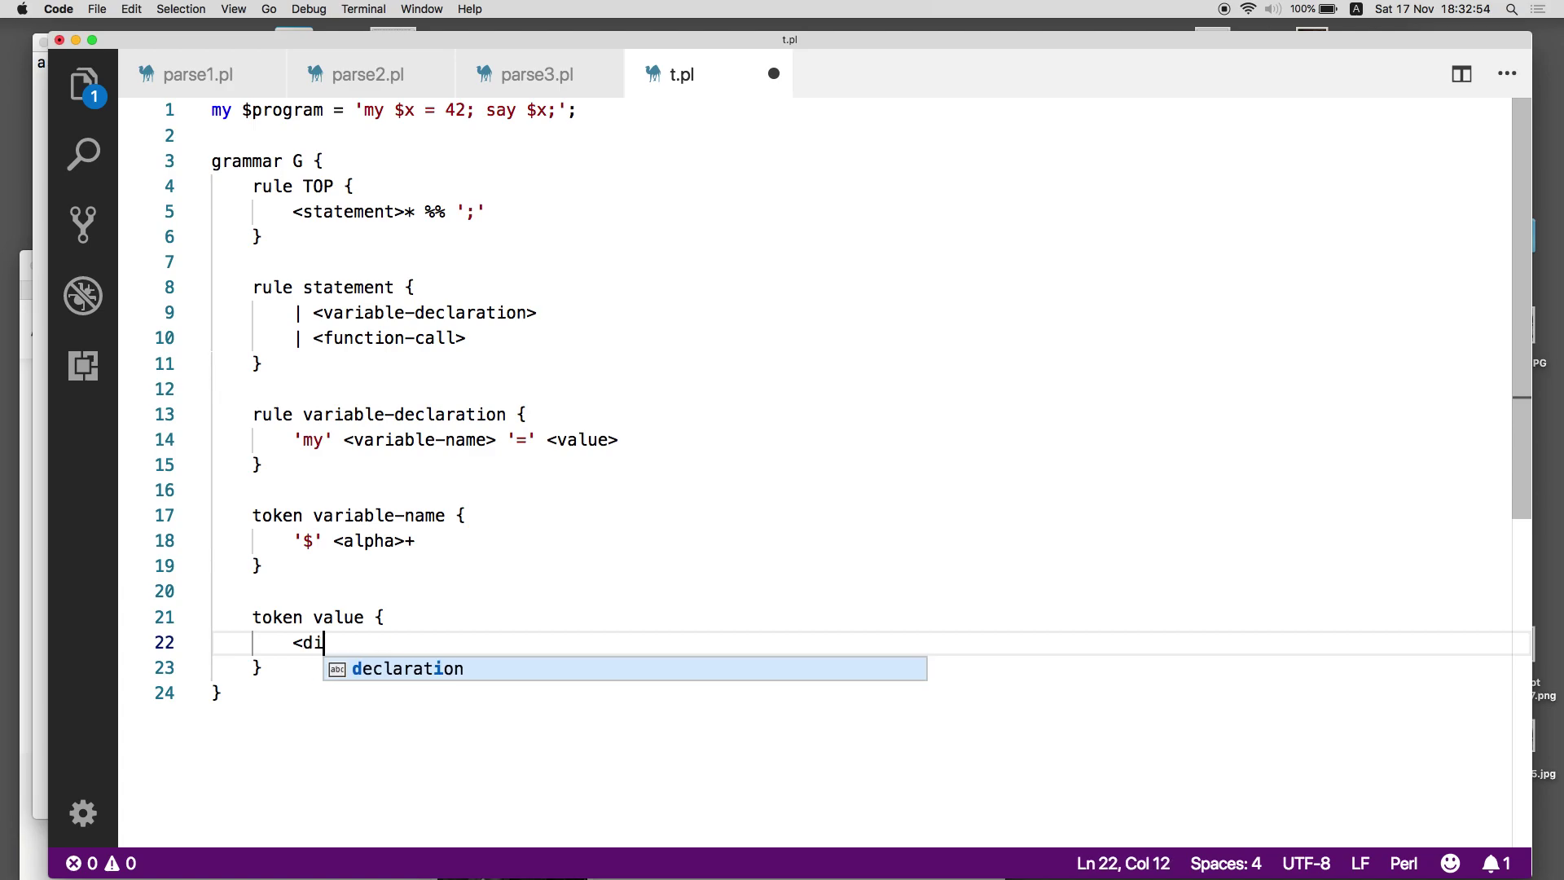
pyautogui.write('git>')
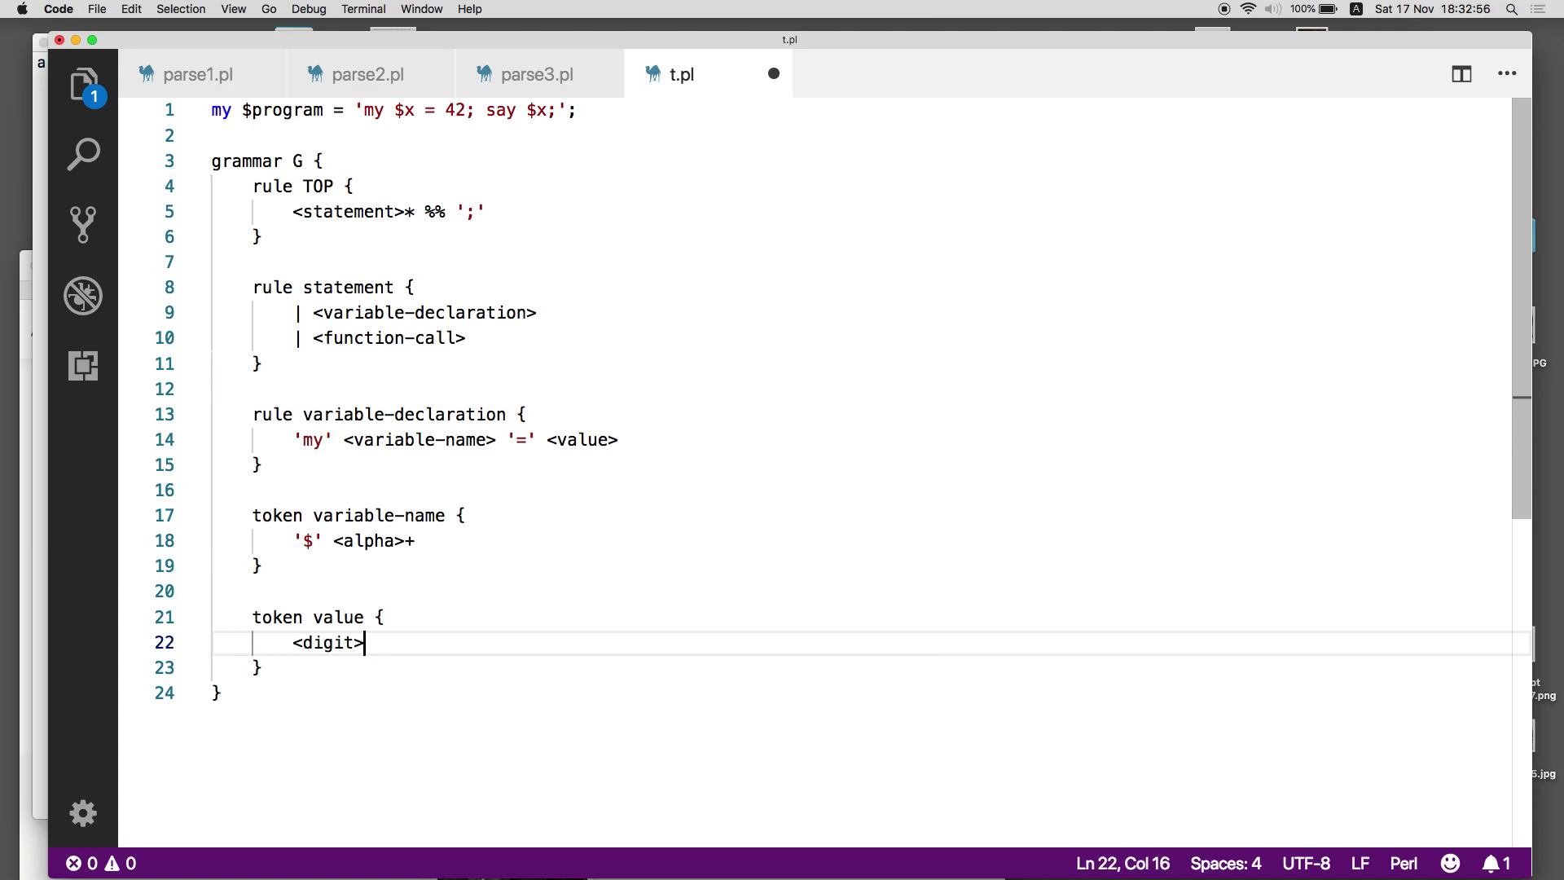
pyautogui.write('+')
pyautogui.press('Down')
pyautogui.press('Return')
pyautogui.press('Return')
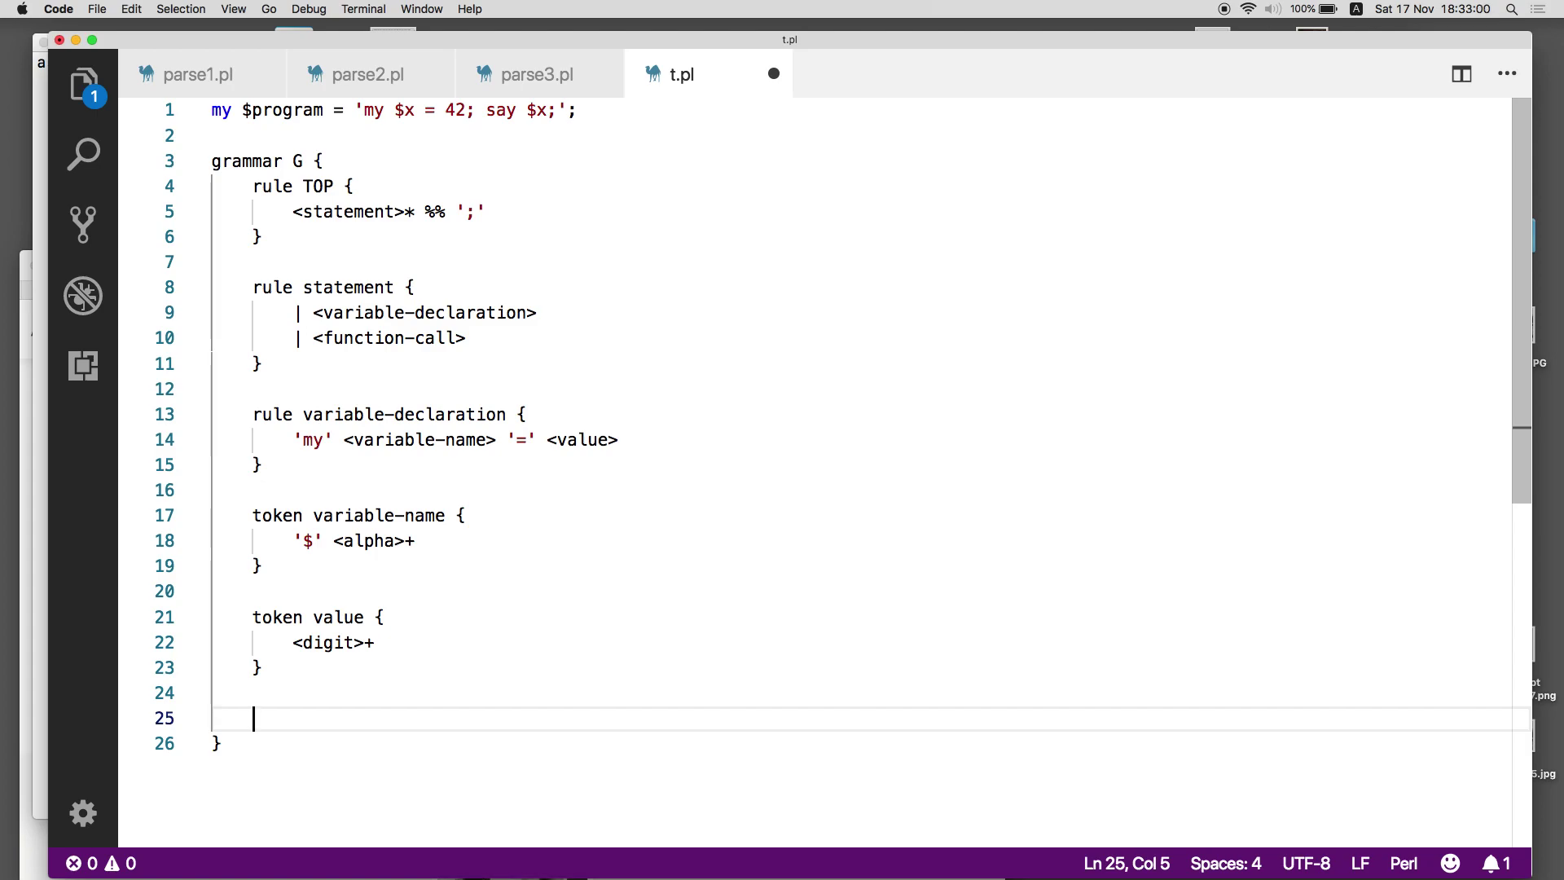
pyautogui.write('r')
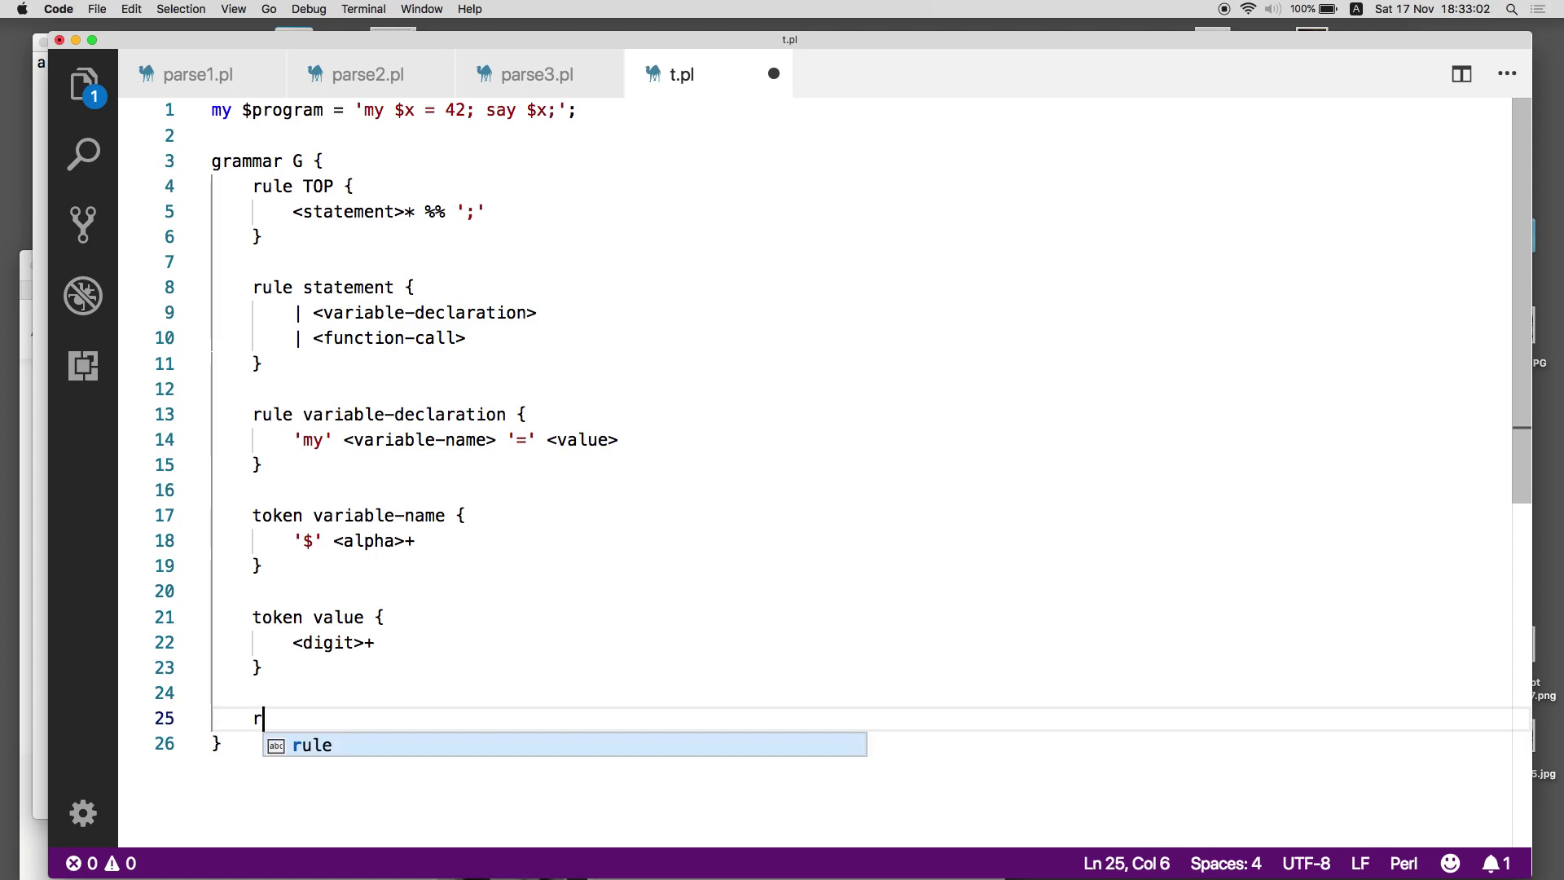
pyautogui.write('ule ')
pyautogui.write('<')
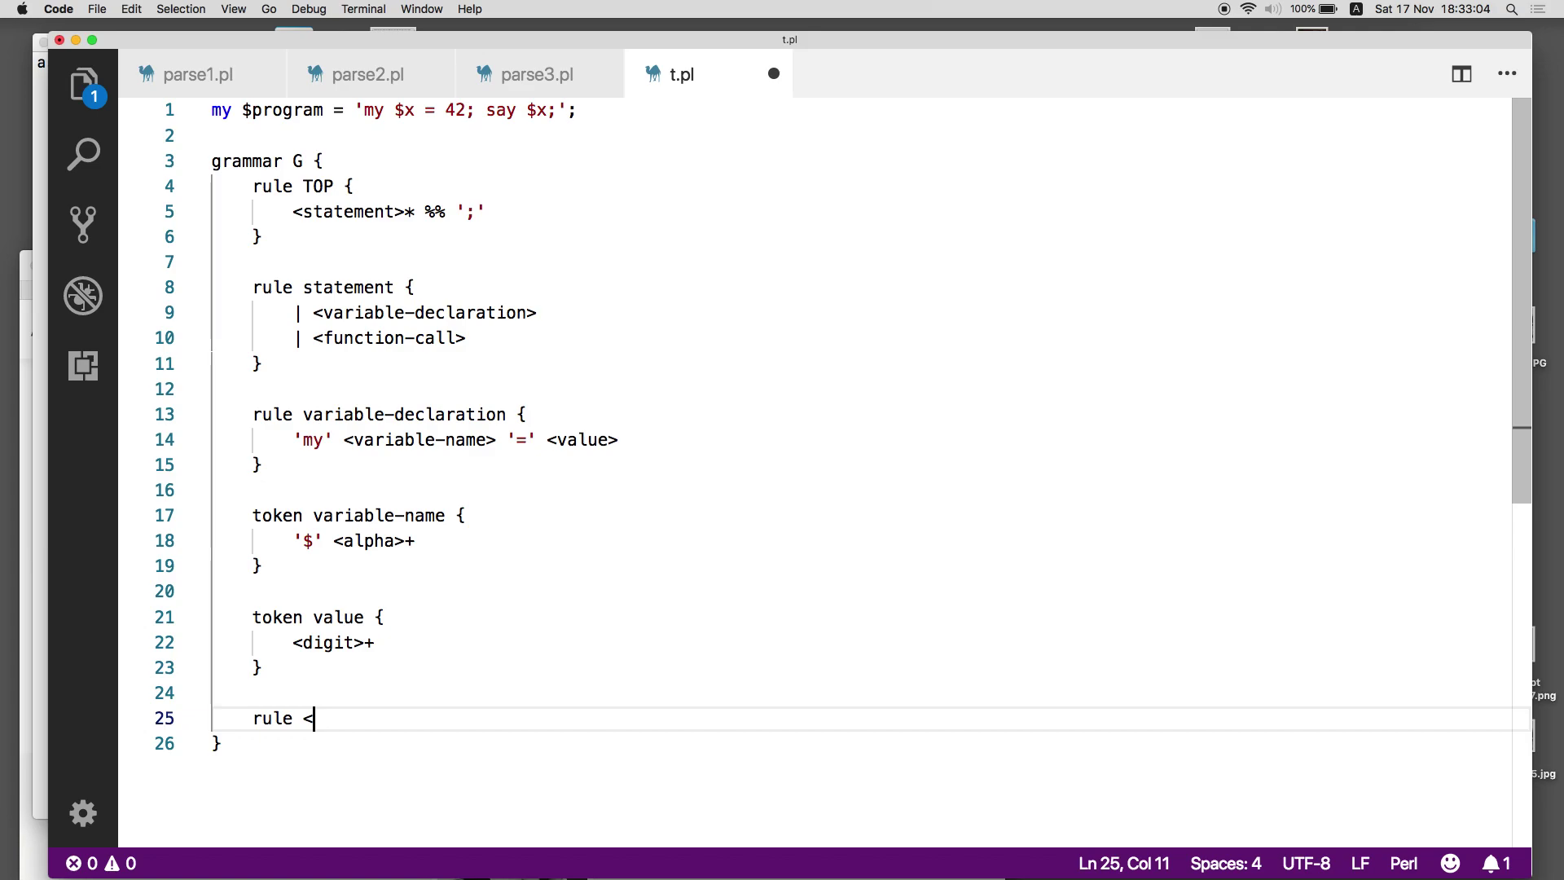
pyautogui.press('BackSpace')
pyautogui.write('fun')
# Write the function-call rule using <function-name> and <variable-name>.
pyautogui.press('Tab')
pyautogui.write('-ca')
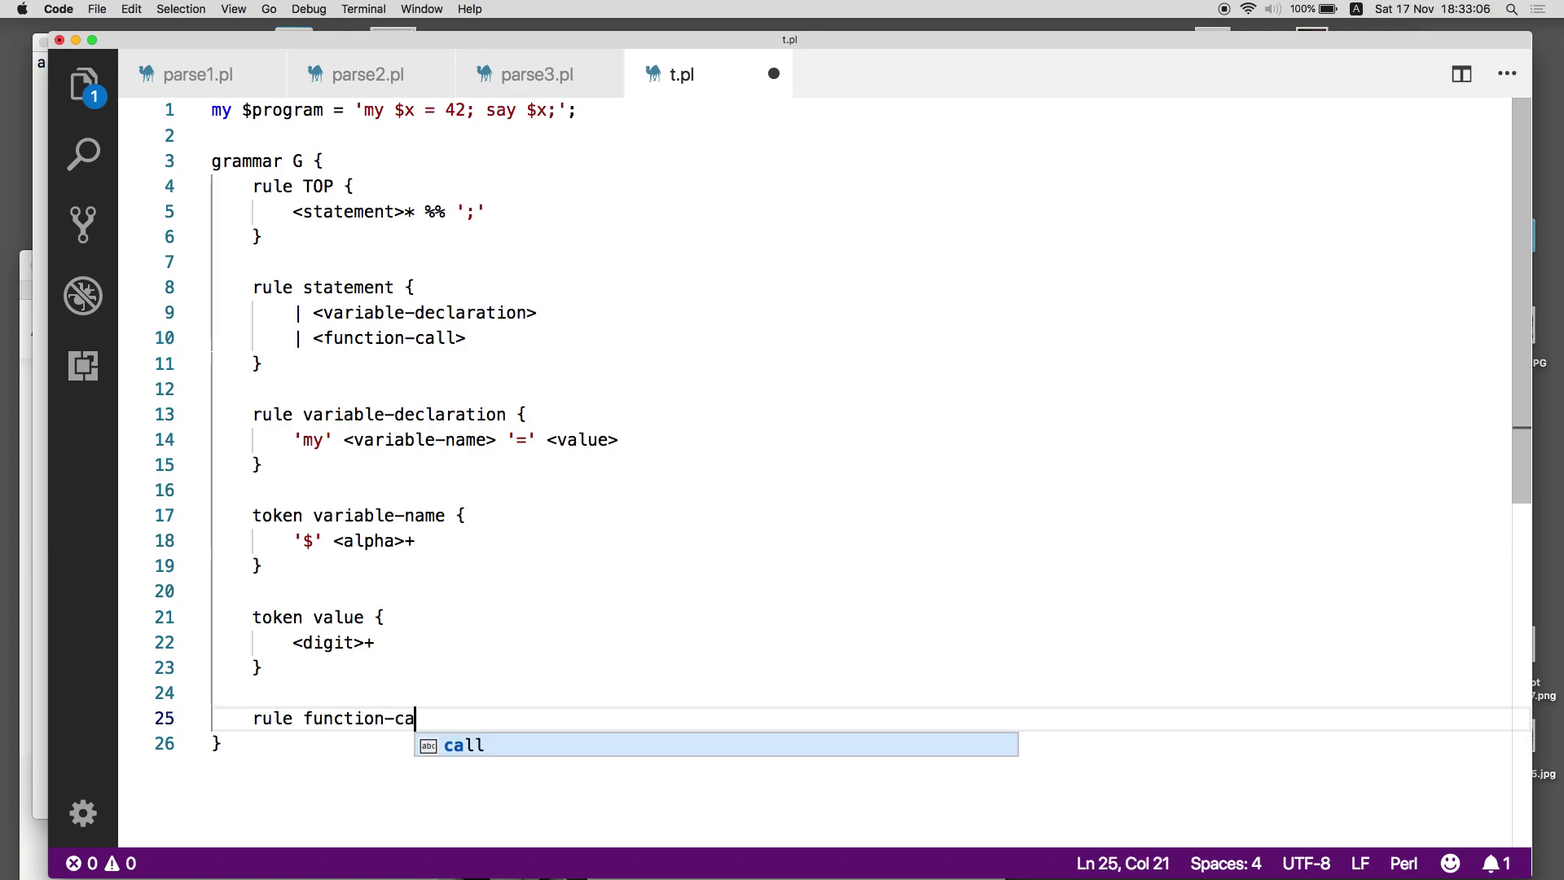
pyautogui.press('Tab')
pyautogui.write('{')
pyautogui.press('Return')
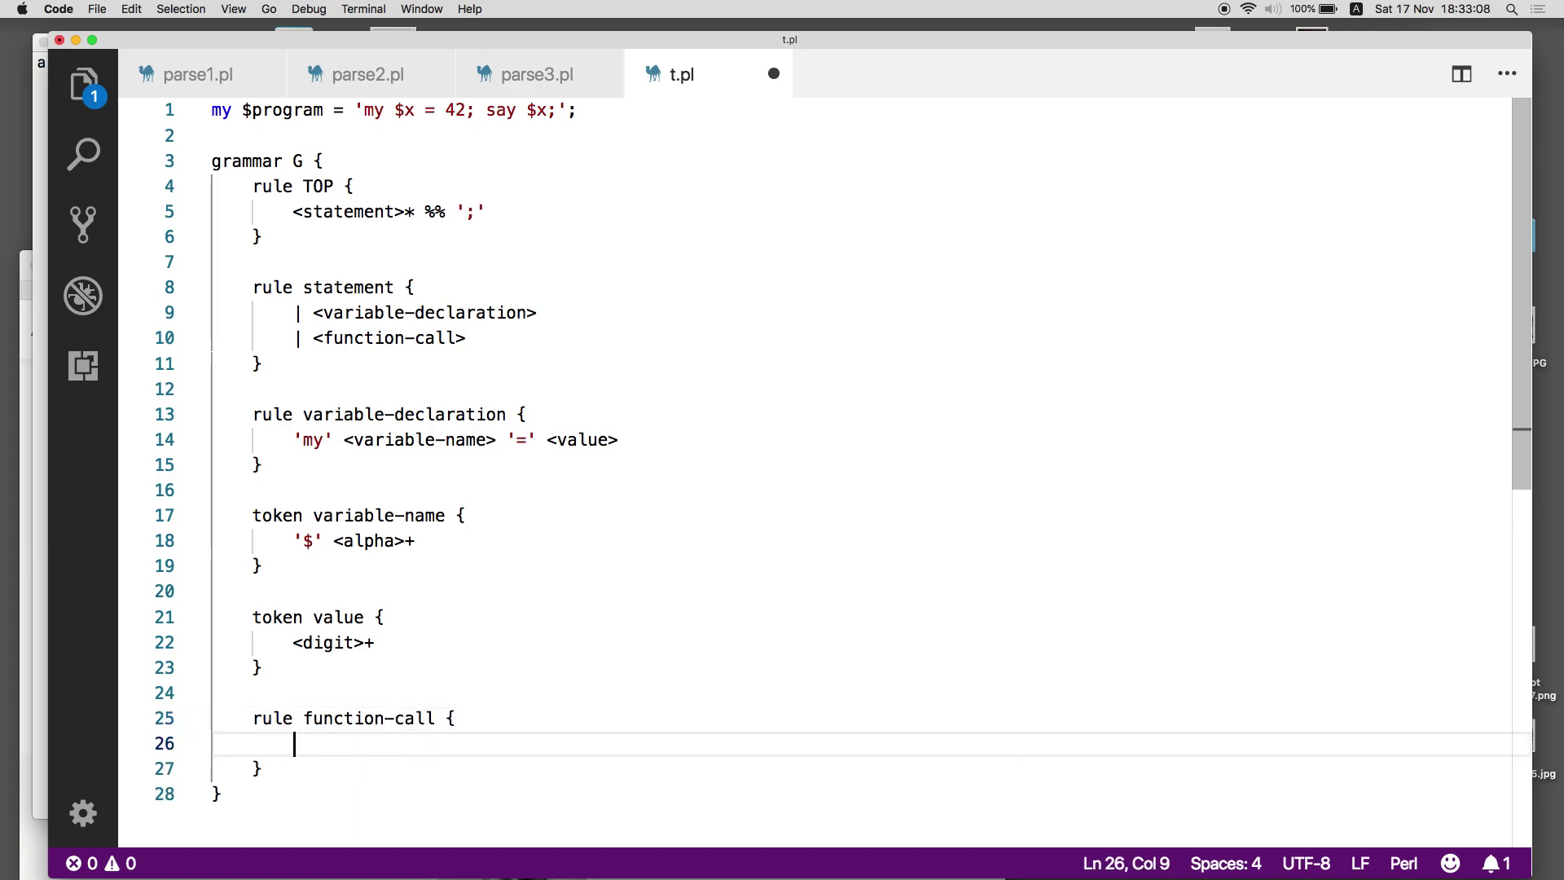
pyautogui.write('<fun')
pyautogui.press('Tab')
pyautogui.write('-nam')
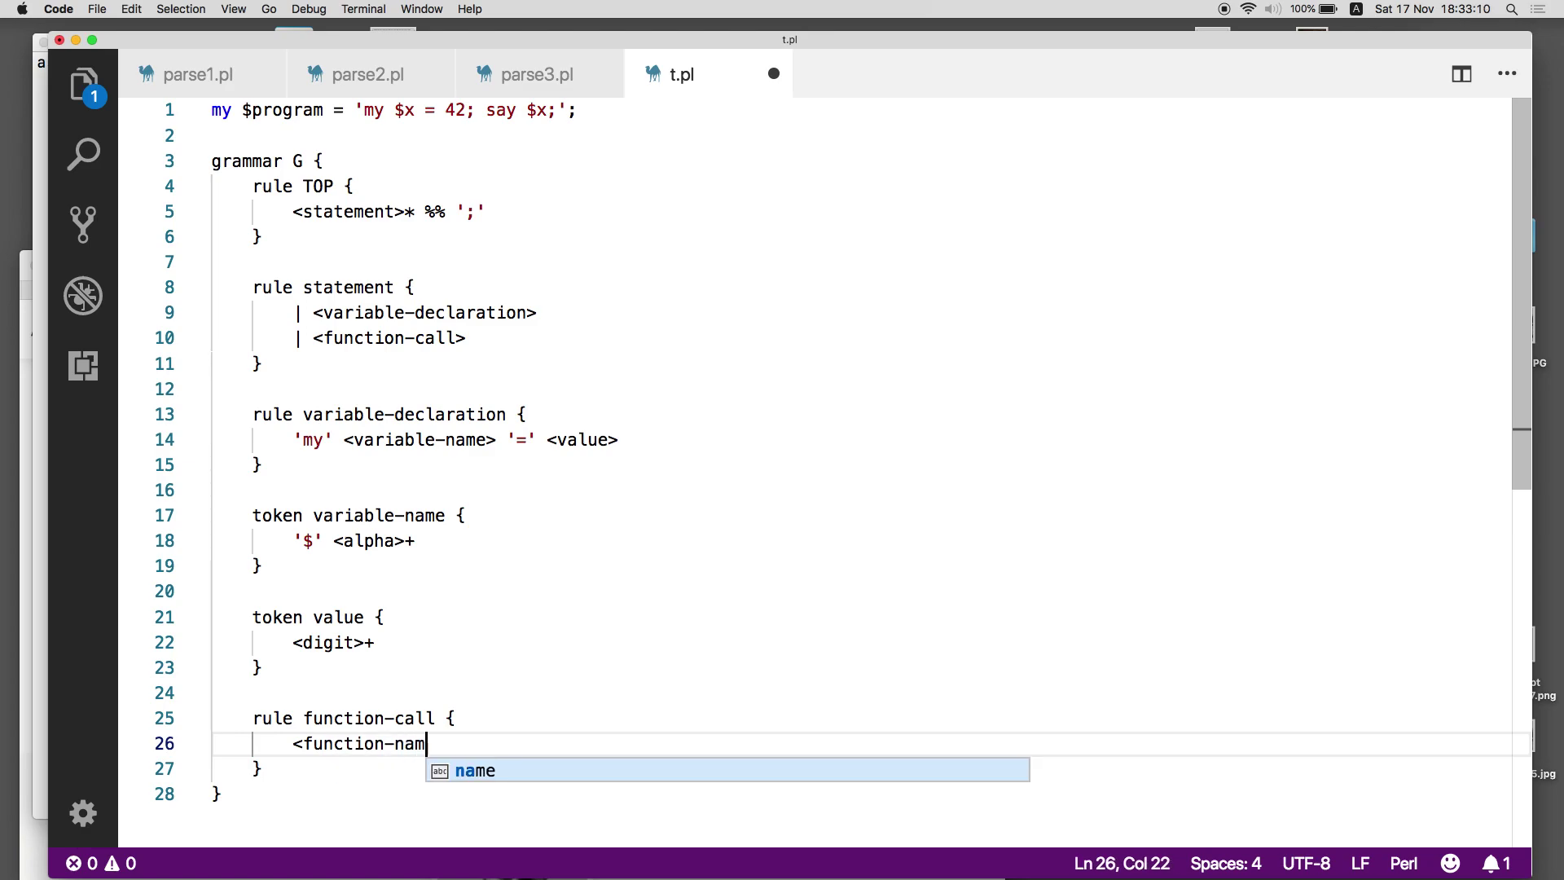
pyautogui.write('e> <$')
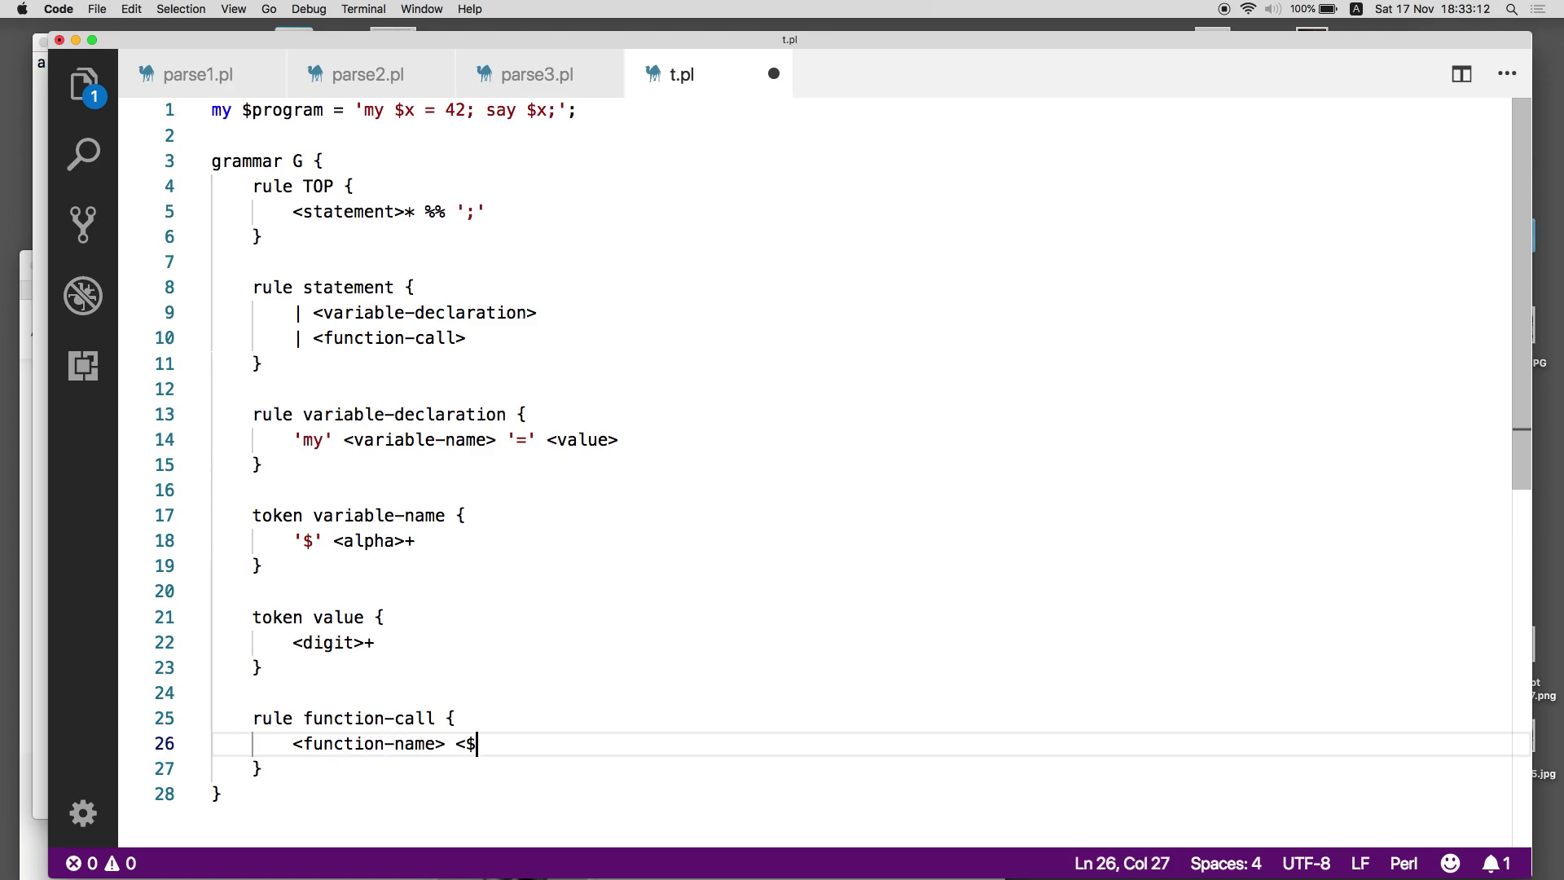
pyautogui.press('BackSpace')
pyautogui.write('value')
pyautogui.press('BackSpace')
pyautogui.press('BackSpace')
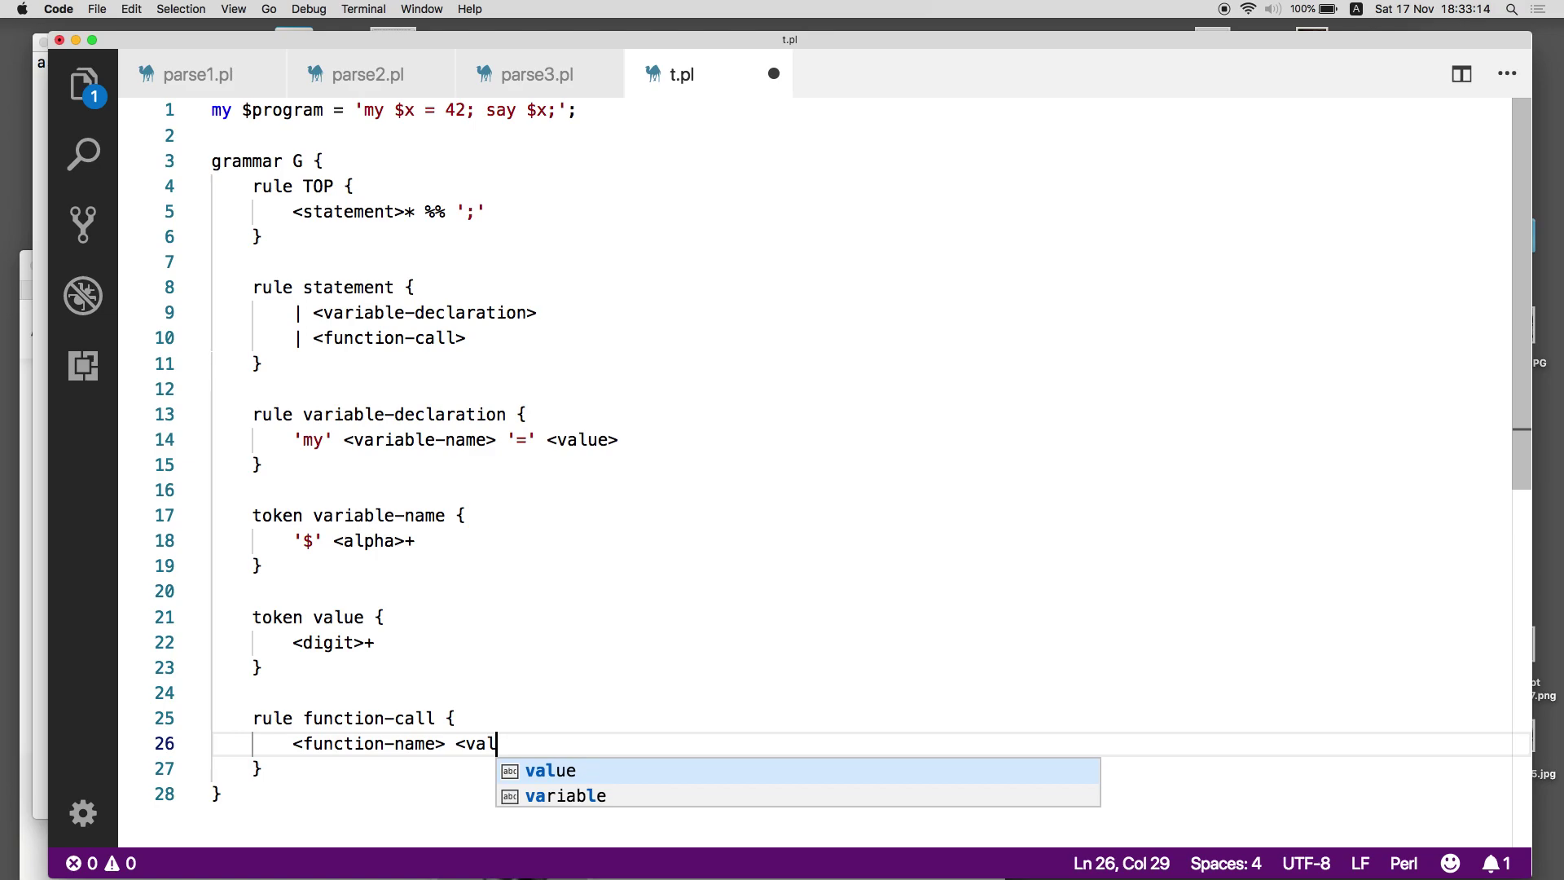
pyautogui.press('Down')
pyautogui.press('Tab')
pyautogui.write('-name>')
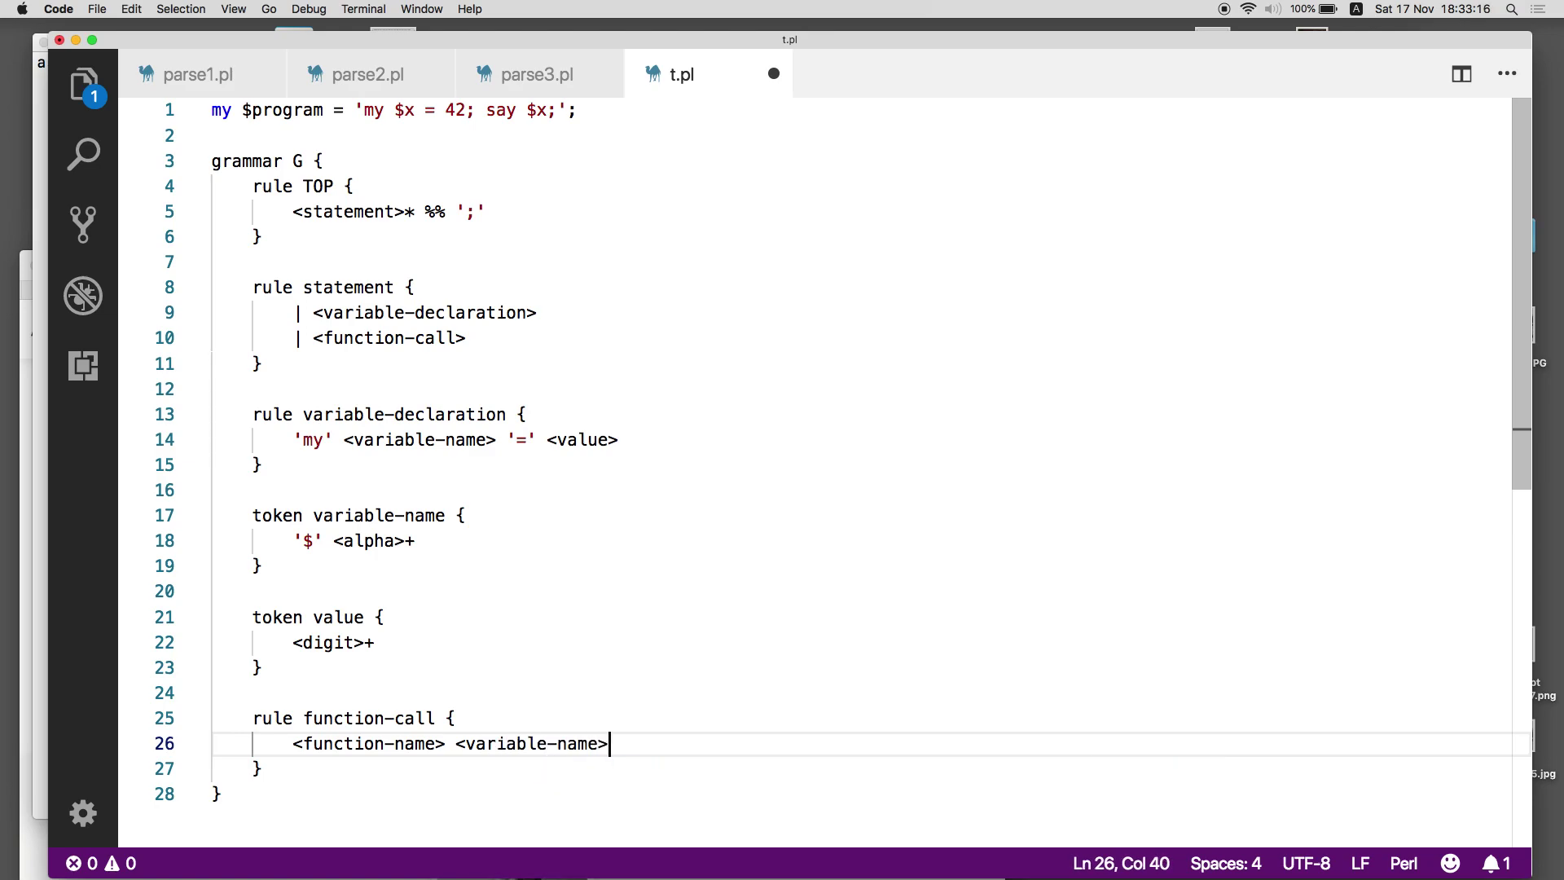
pyautogui.press('Down')
pyautogui.press('Return')
pyautogui.press('Return')
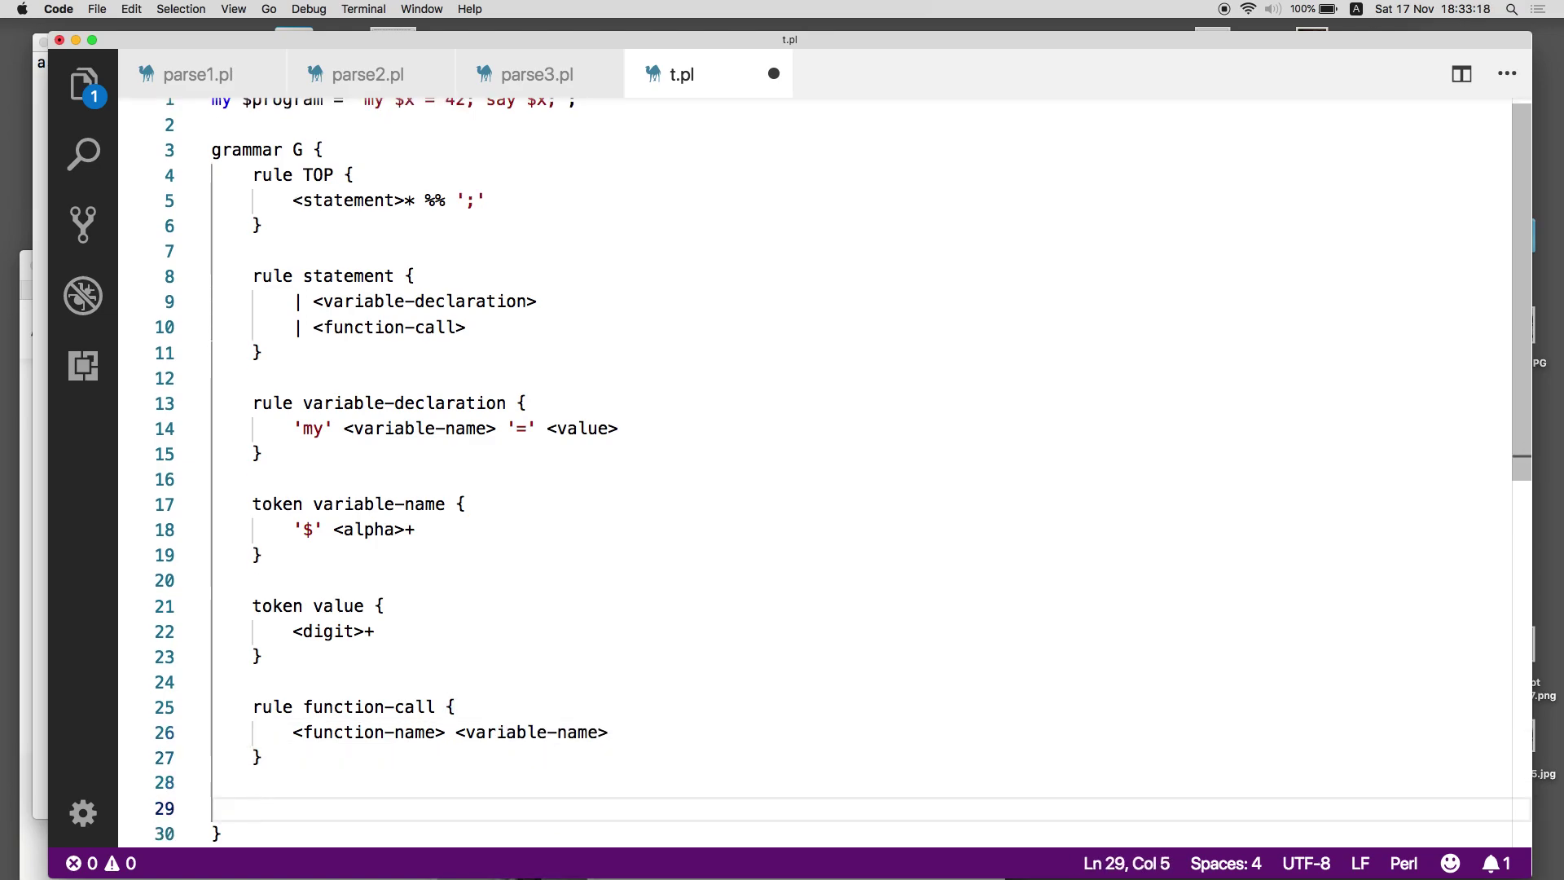
pyautogui.write('token ')
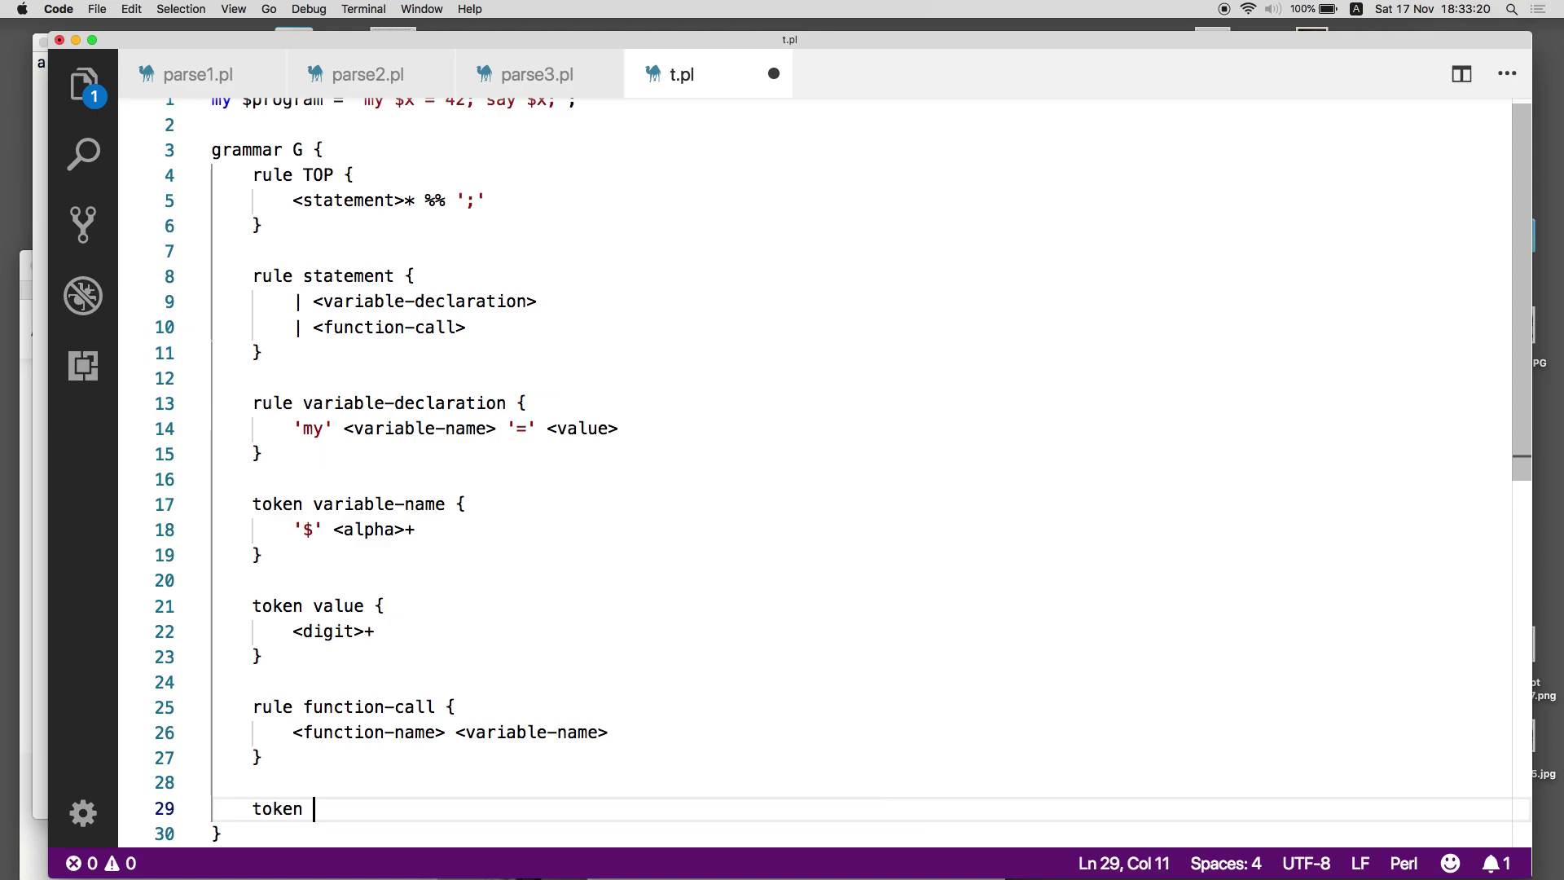
pyautogui.write('fu')
# Add token function-name { 'say' }, save t.pl, and leave blank lines after the grammar.
pyautogui.press('Tab')
pyautogui.write('-name ')
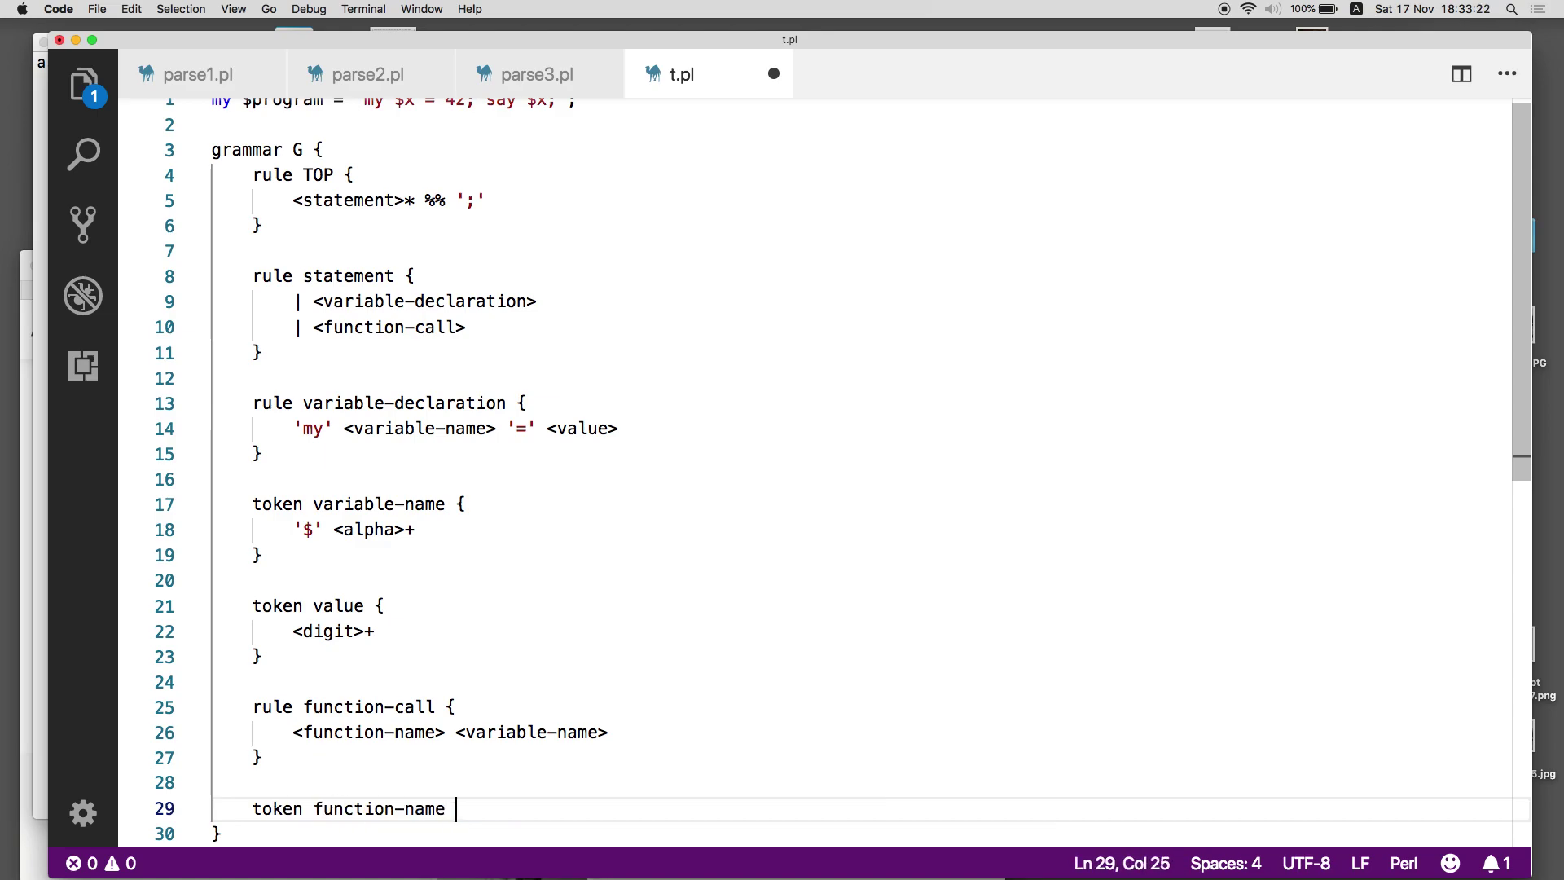
pyautogui.write('{')
pyautogui.press('Return')
pyautogui.scroll(-5, 781, 465)
pyautogui.write('<')
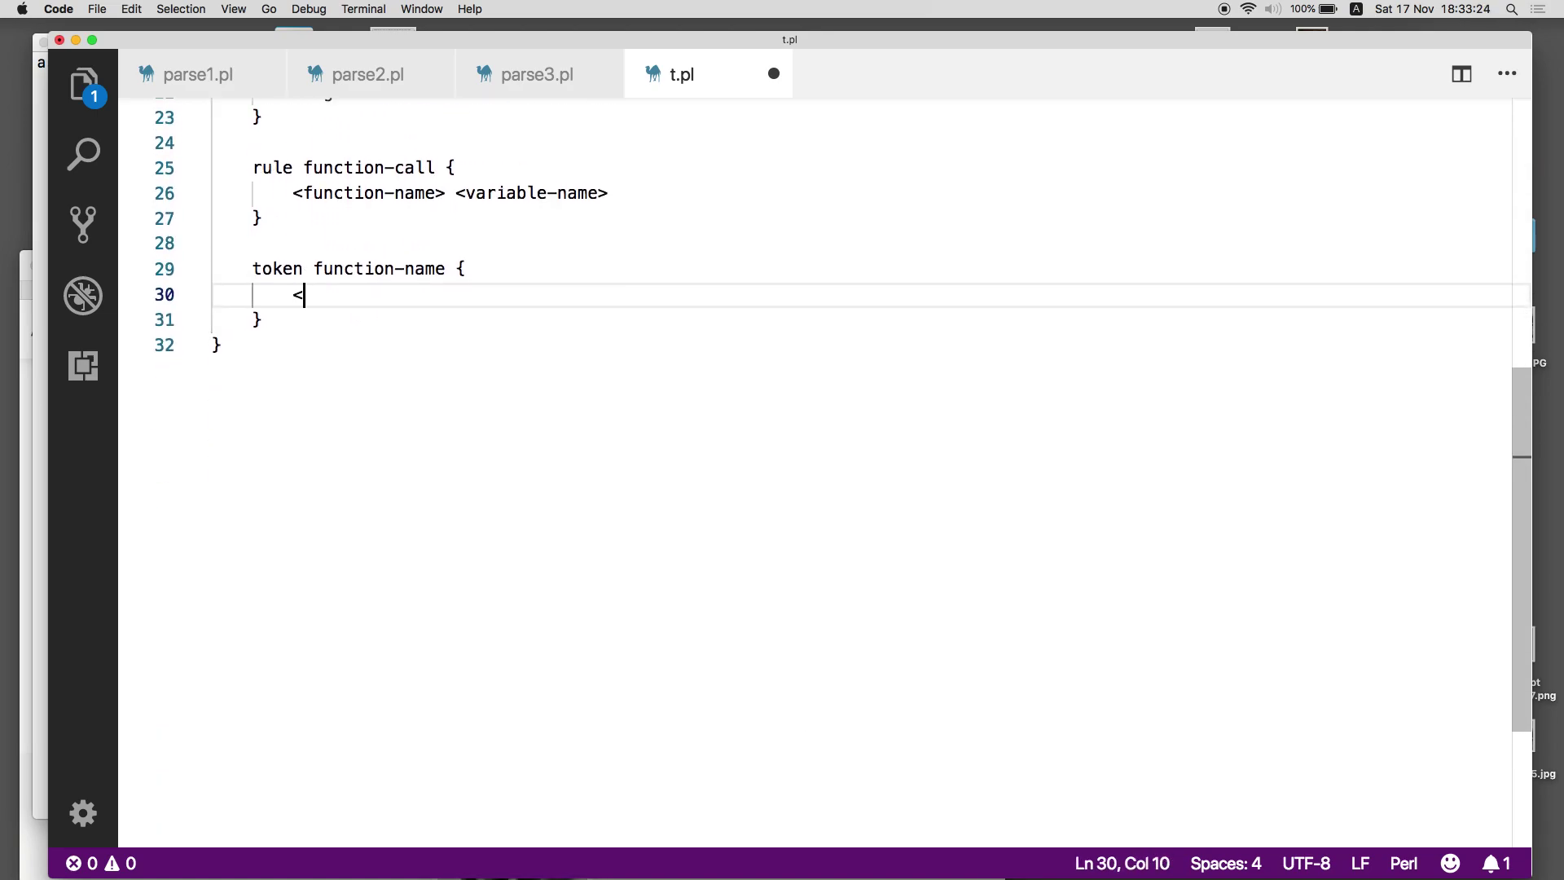
pyautogui.write('al')
pyautogui.press('BackSpace')
pyautogui.press('BackSpace')
pyautogui.press('BackSpace')
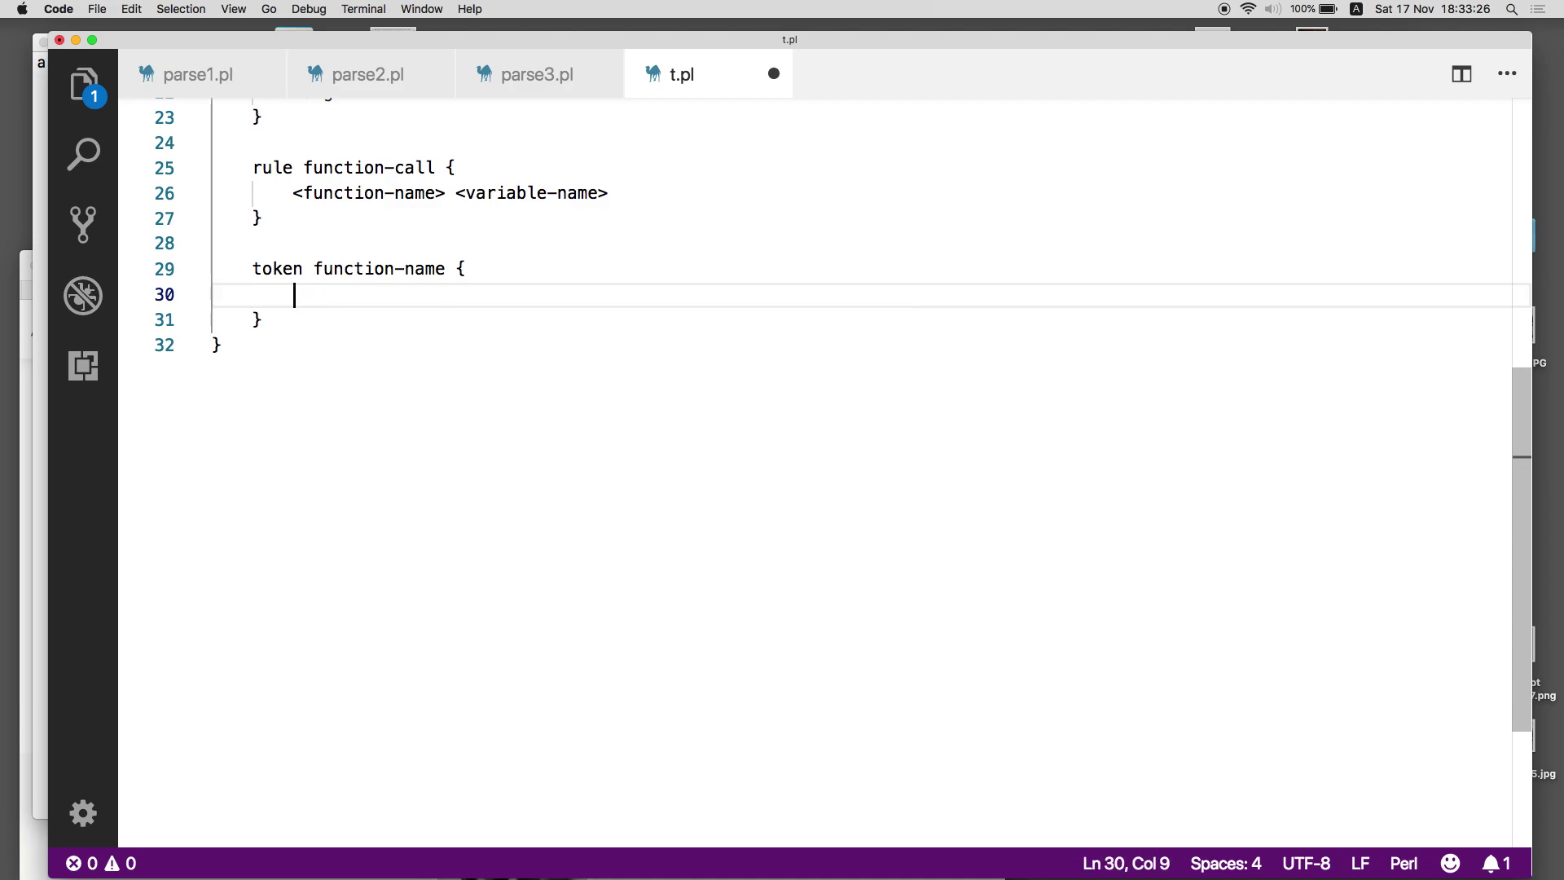
pyautogui.write("'say'")
pyautogui.scroll(3, 559, 730)
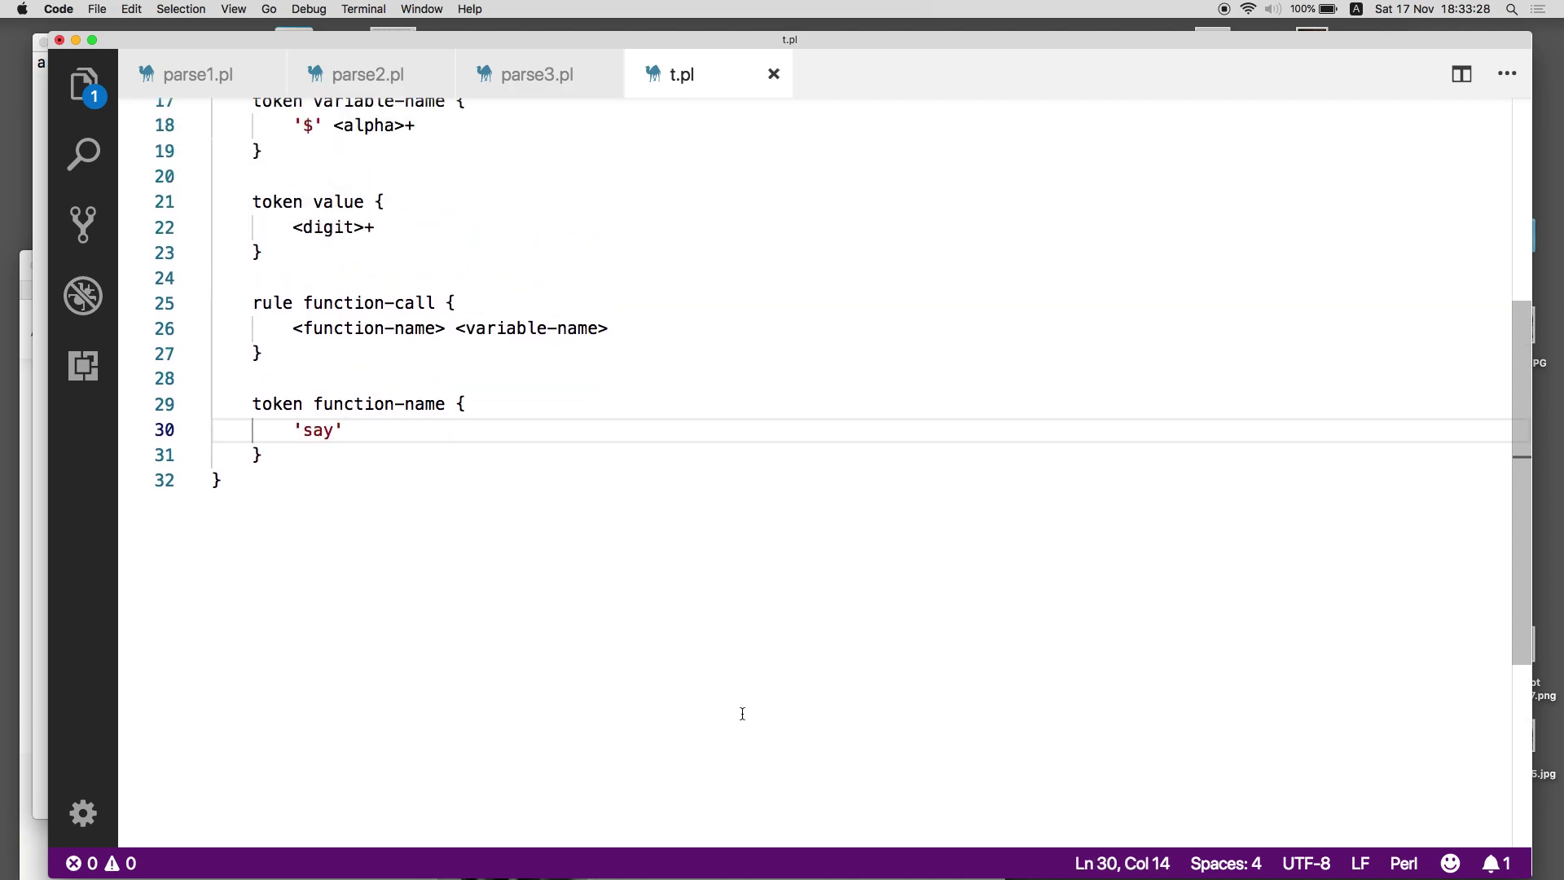
pyautogui.click(560, 729)
pyautogui.press('super+s')
pyautogui.scroll(5, 560, 729)
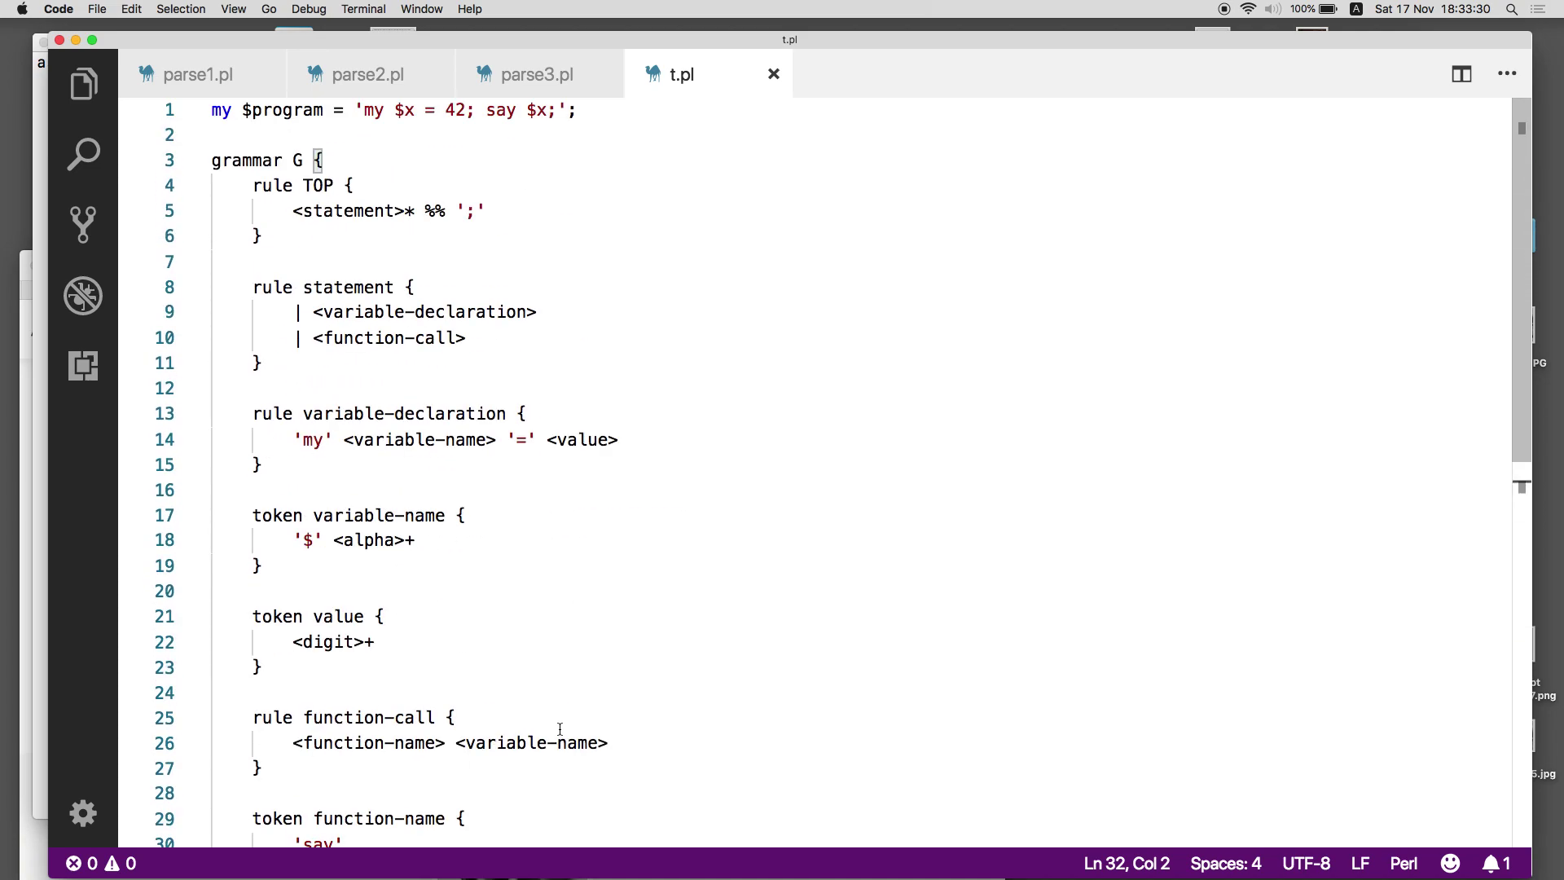
pyautogui.scroll(-1, 560, 730)
pyautogui.scroll(-3, 409, 734)
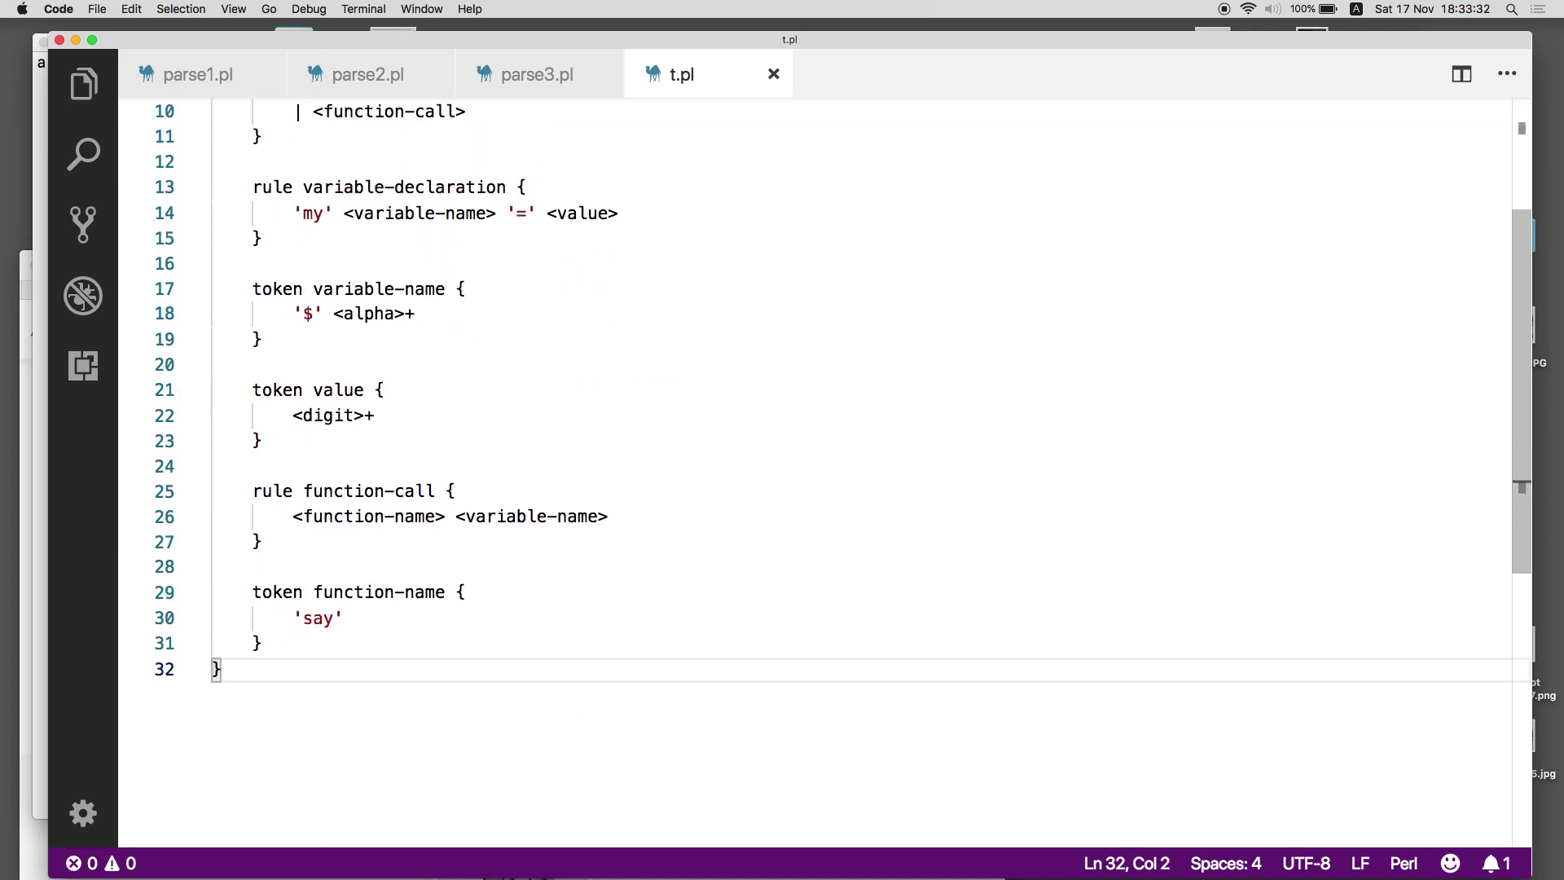
pyautogui.press('Return')
pyautogui.press('Return')
pyautogui.write('g')
# Add say G.parse($program); below grammar G.
pyautogui.press('BackSpace')
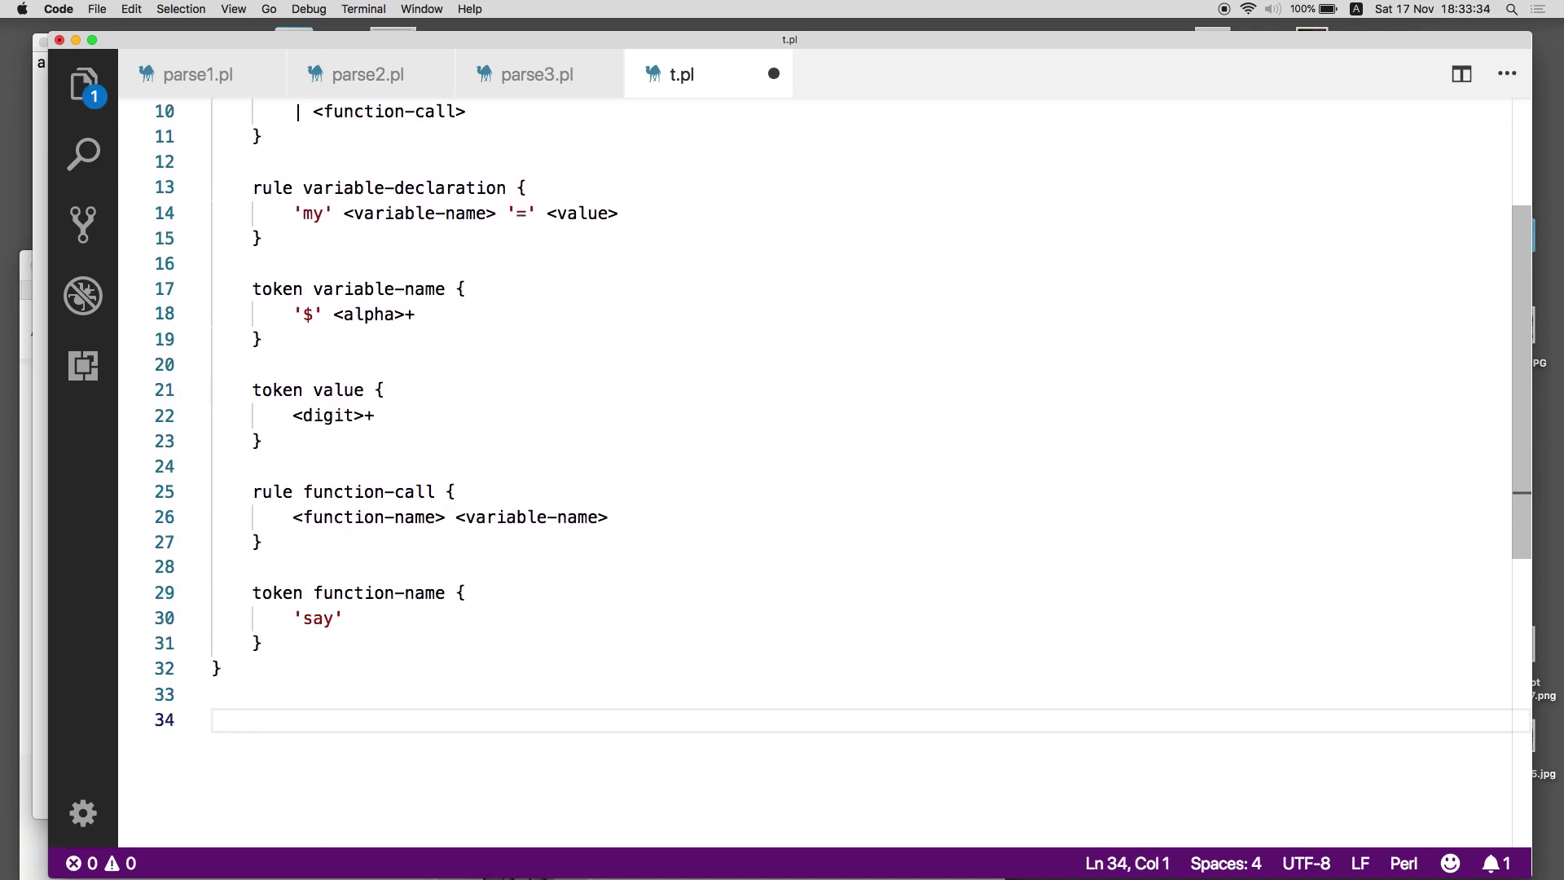
pyautogui.write('G.pa')
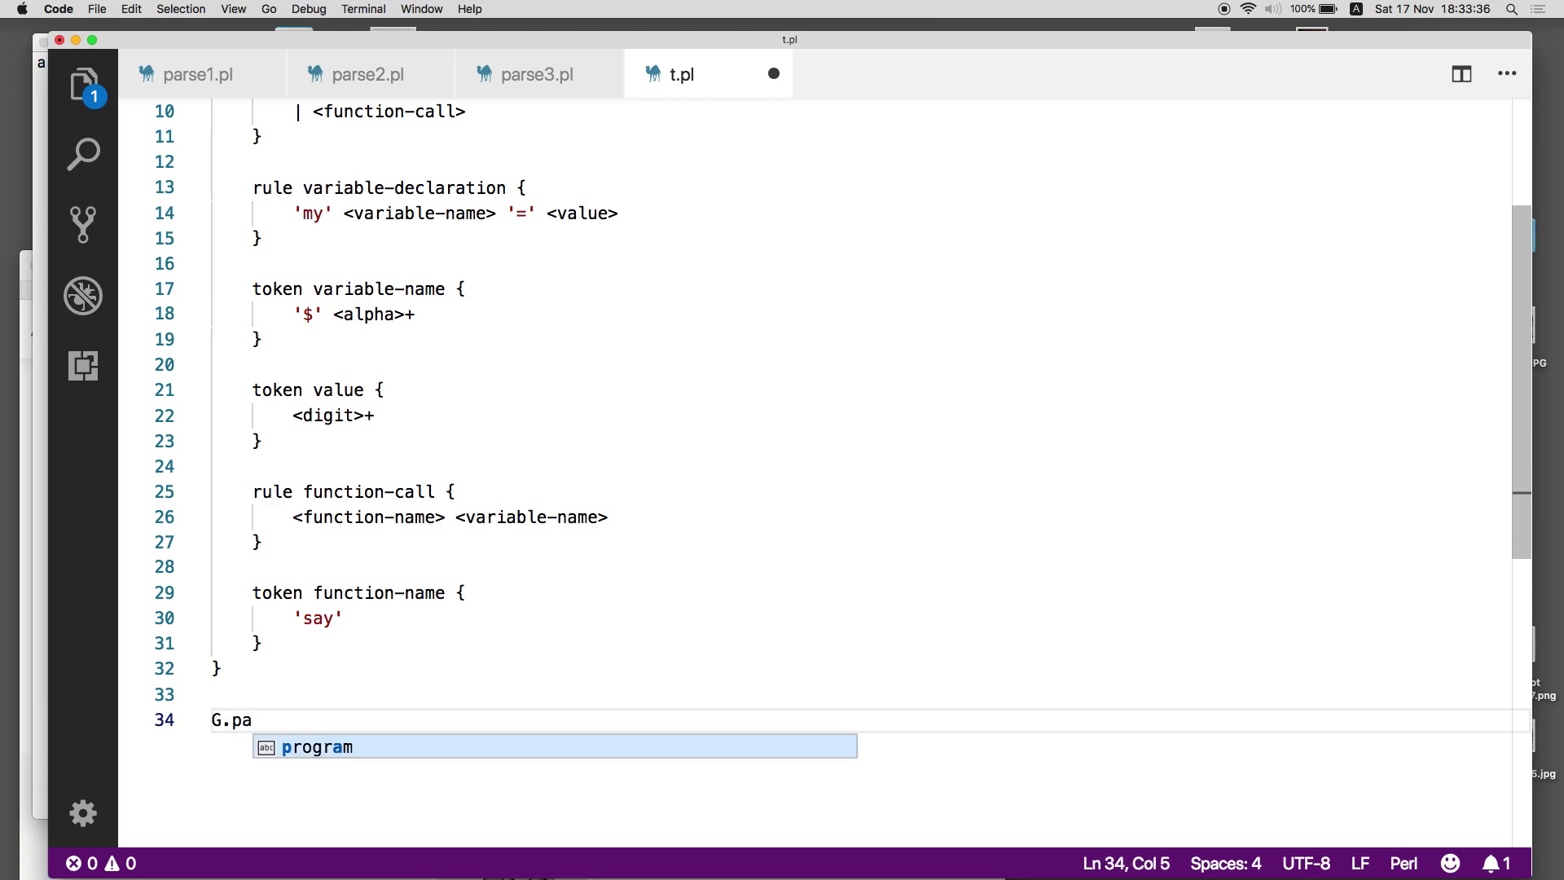
pyautogui.write('rse(')
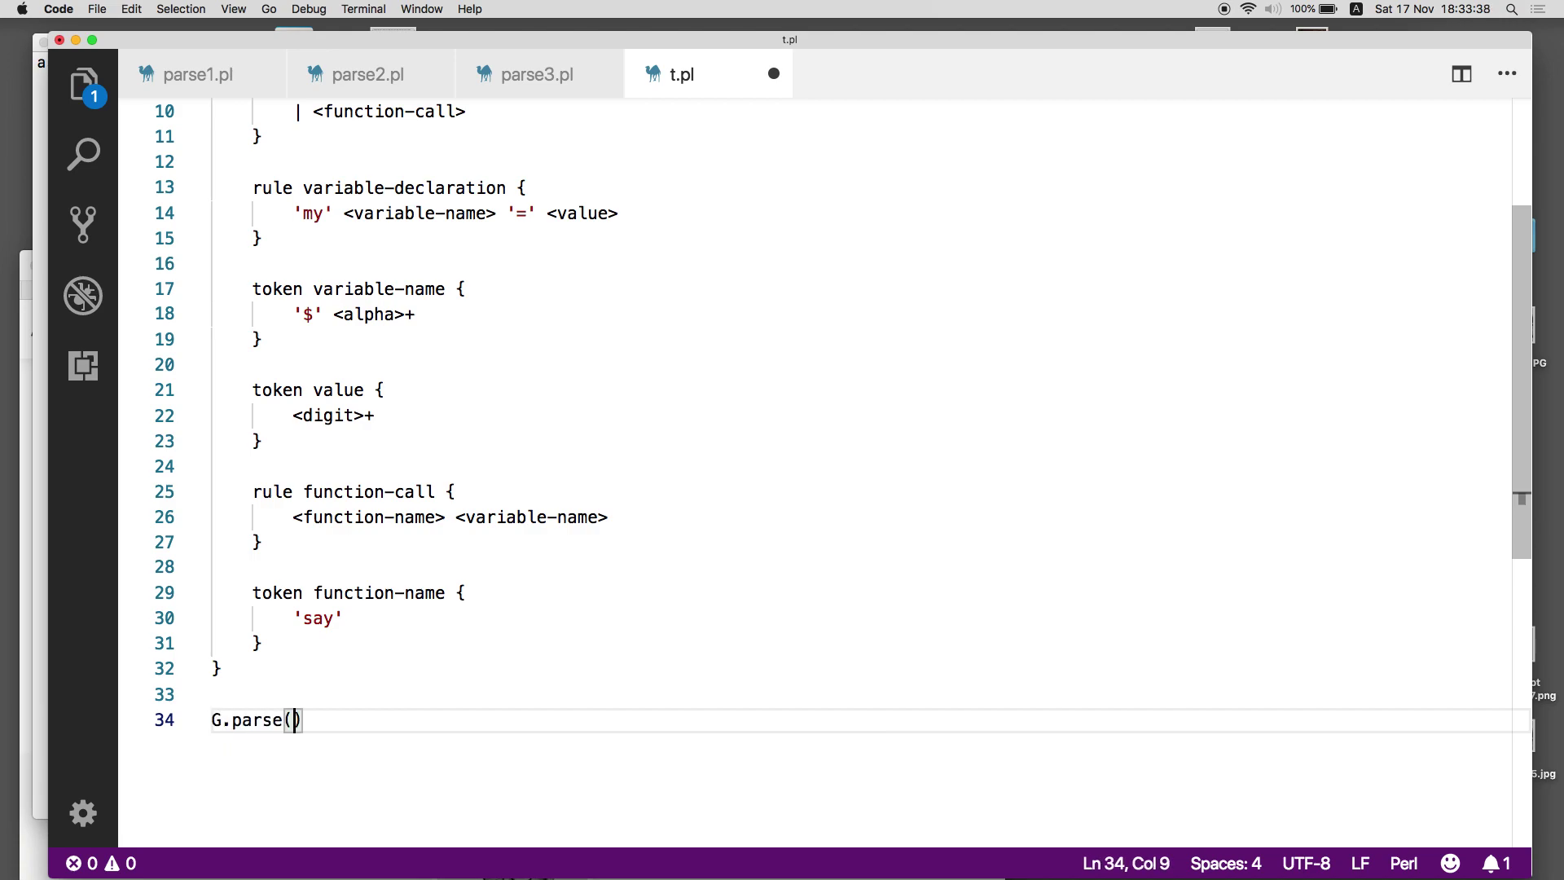
pyautogui.write('$p')
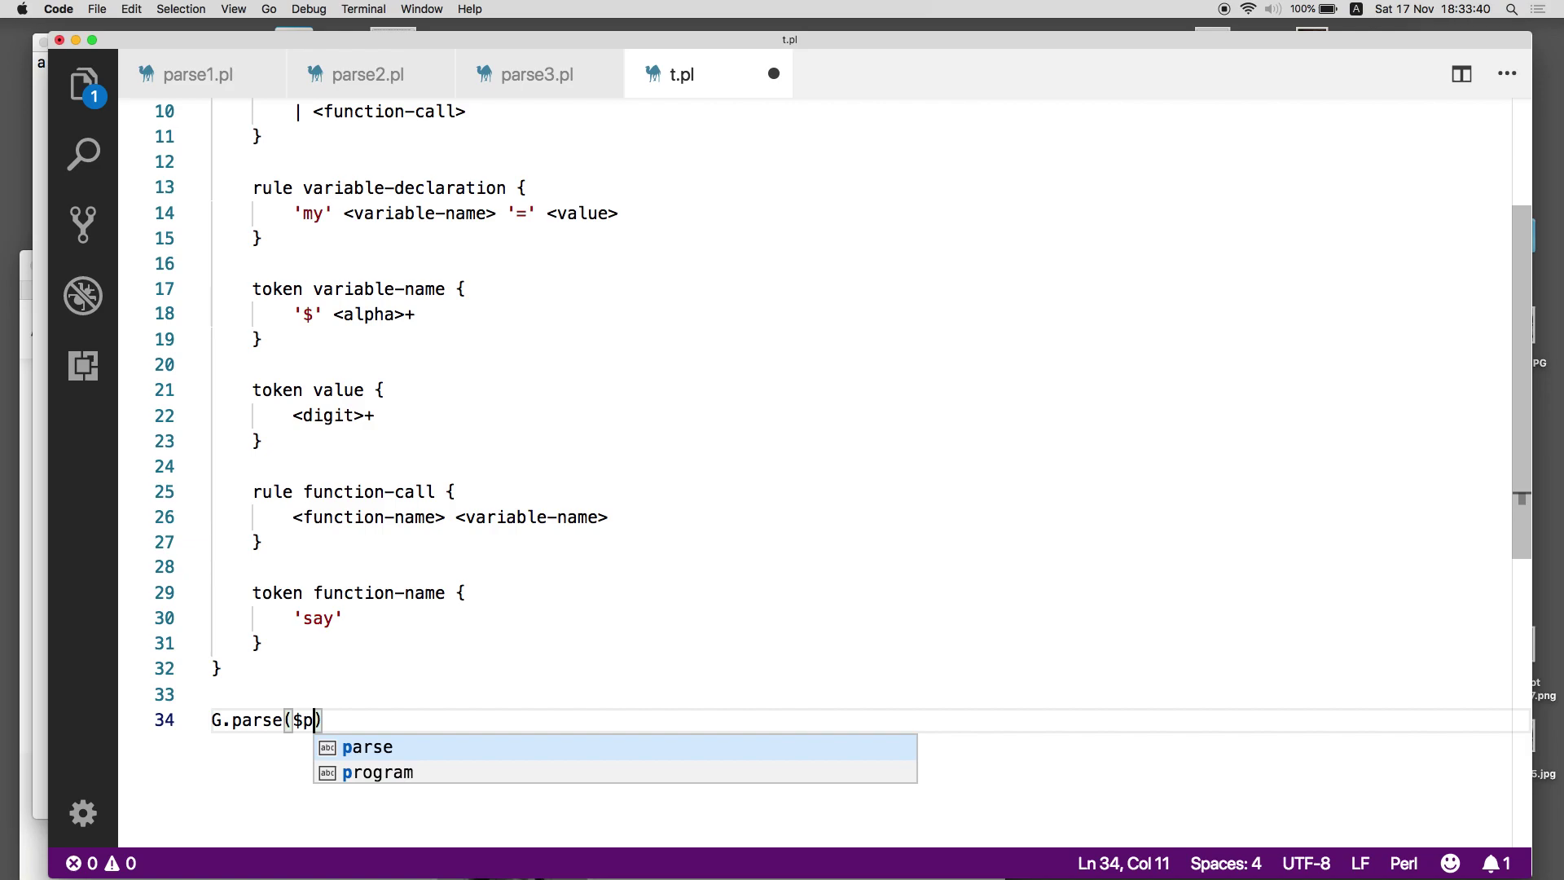
pyautogui.press('Down')
pyautogui.press('Return')
pyautogui.write(');')
pyautogui.press('Home')
pyautogui.write('sa')
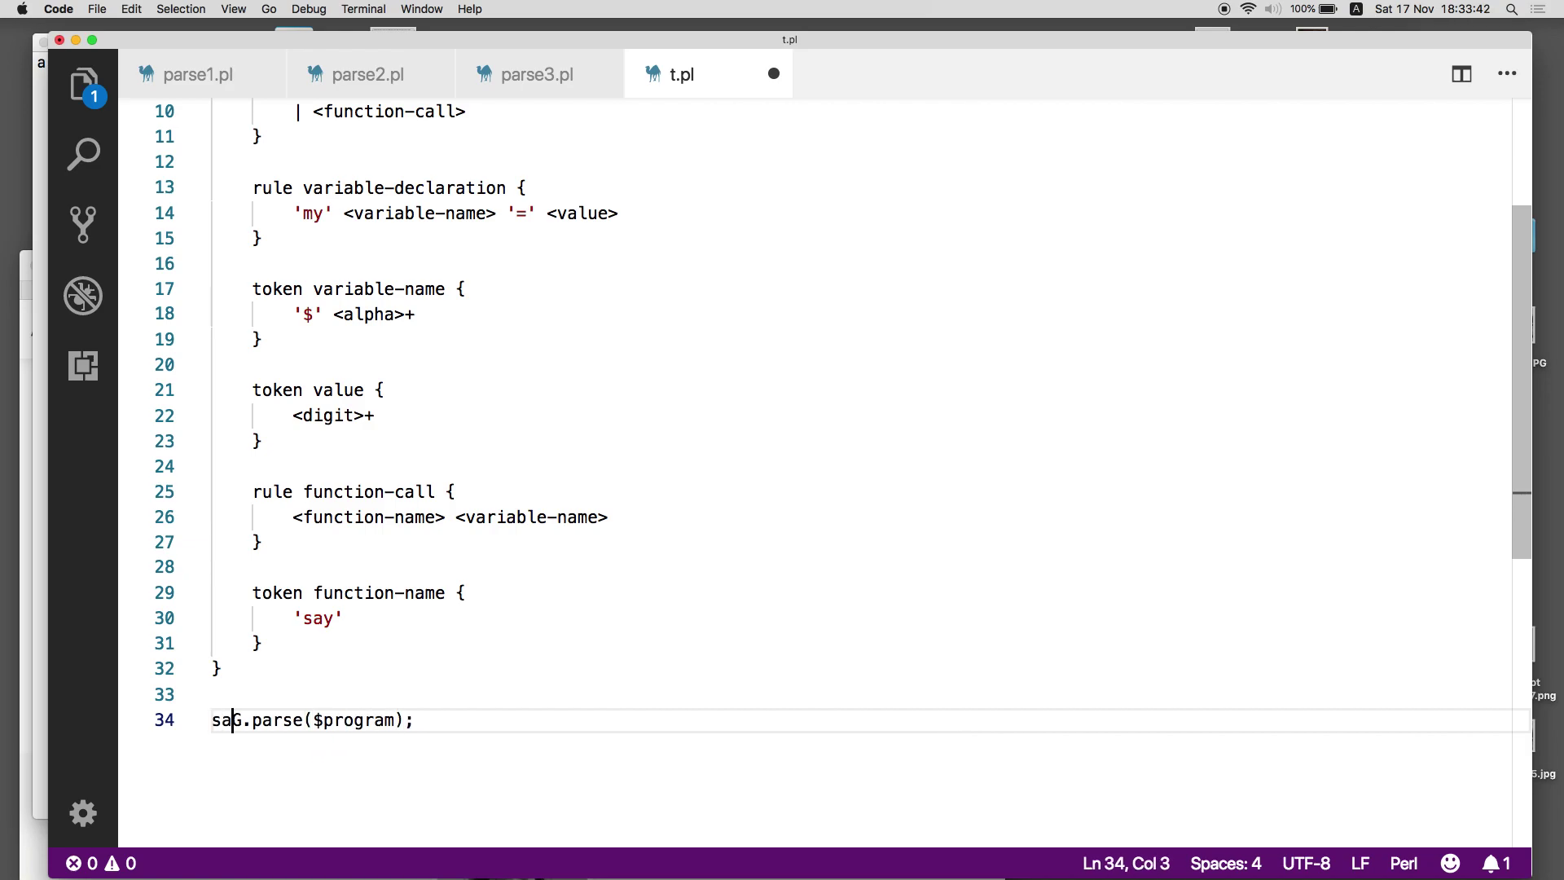
pyautogui.write('y')
# Run perl6 t.pl in Terminal, rerunning it without the stray dot argument.
pyautogui.press('super+Tab')
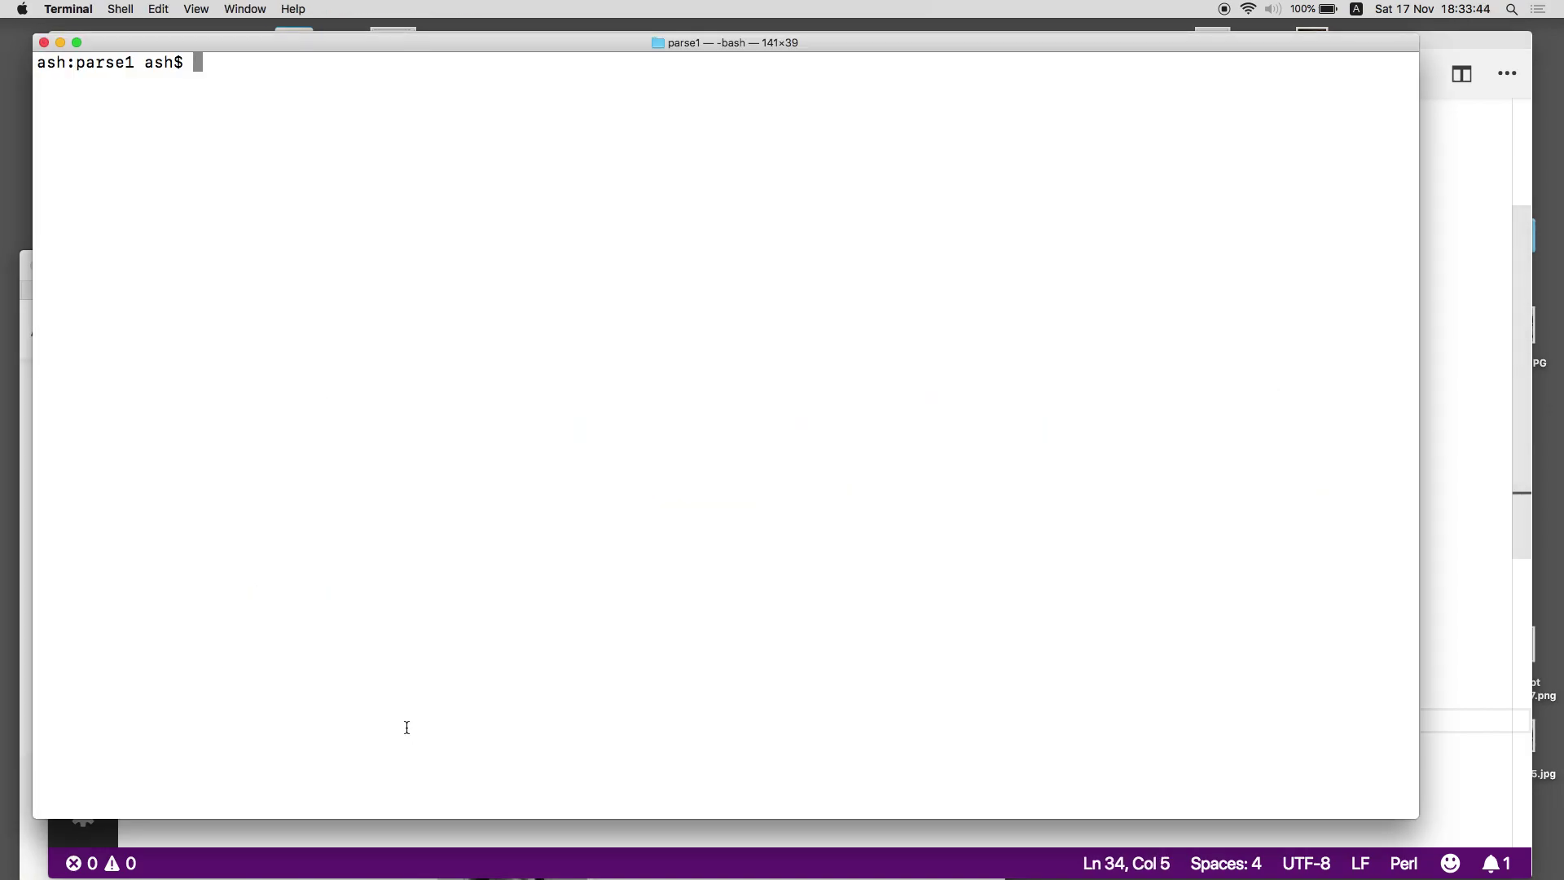
pyautogui.write('perl6 t.pl .')
pyautogui.press('Return')
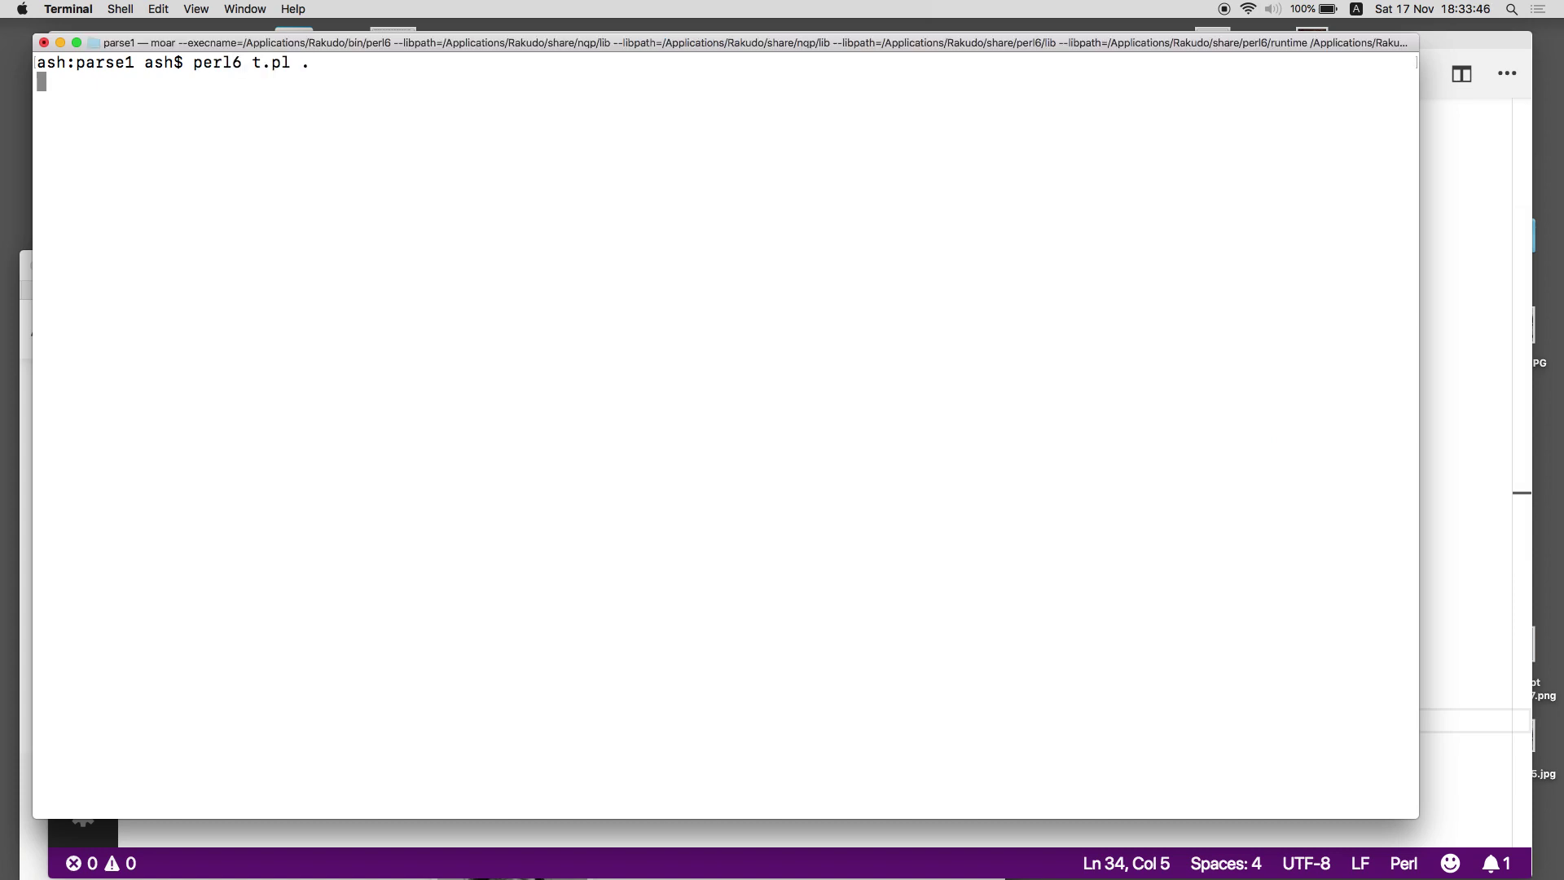
pyautogui.hotkey('ctrl', 'c')
pyautogui.press('Up')
pyautogui.press('BackSpace')
pyautogui.press('BackSpace')
pyautogui.press('Return')
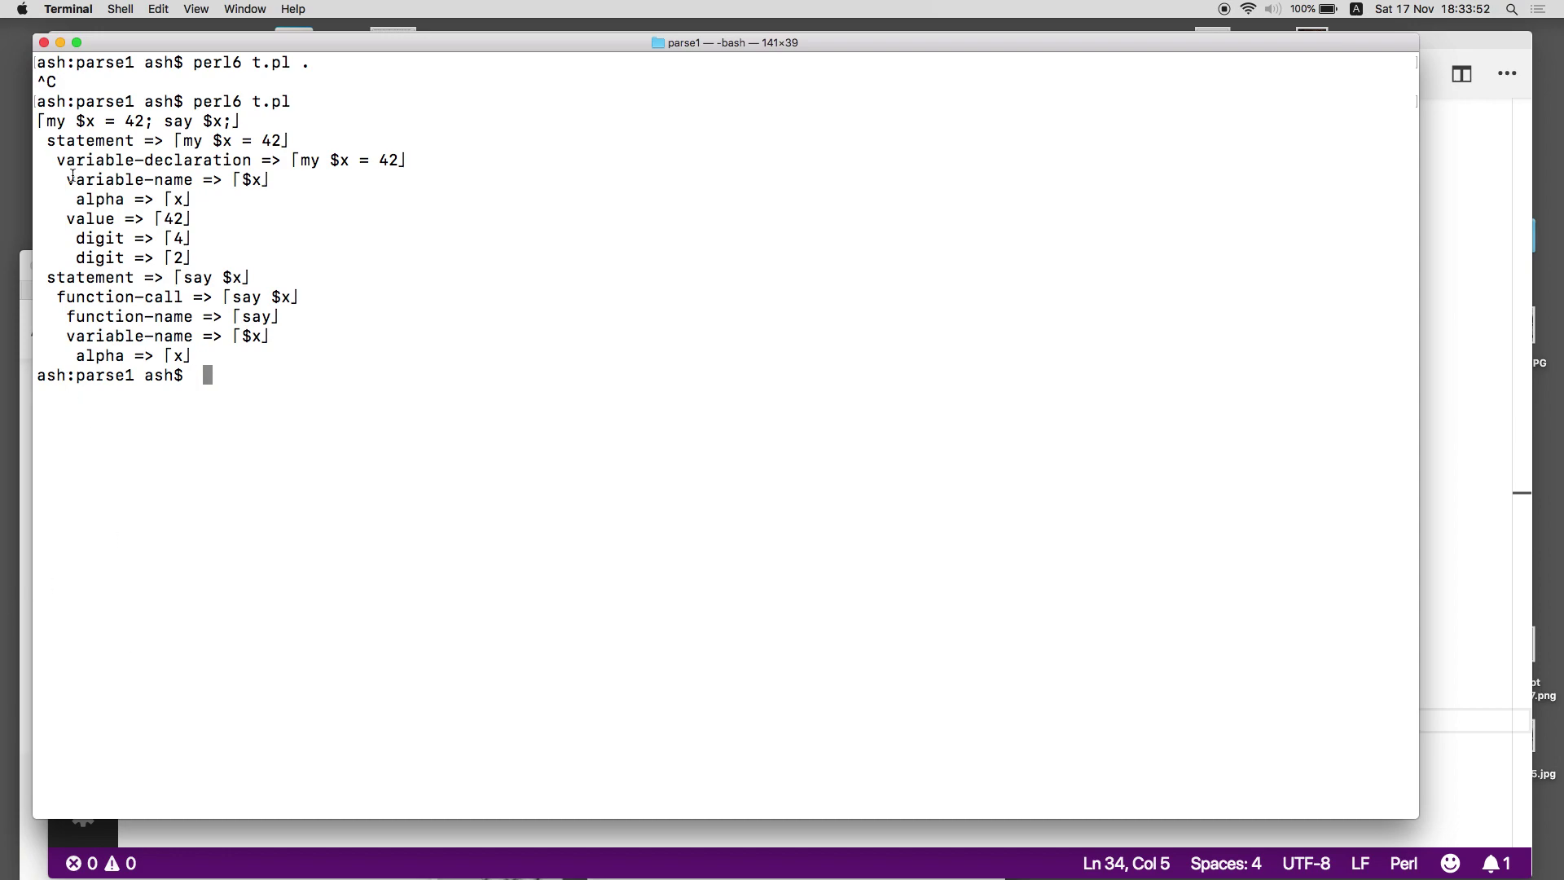
# Enlarge the Terminal font and highlight the variable-declaration, function-call and 42 matches in the output.
pyautogui.moveTo(40, 160); pyautogui.dragTo(215, 343)
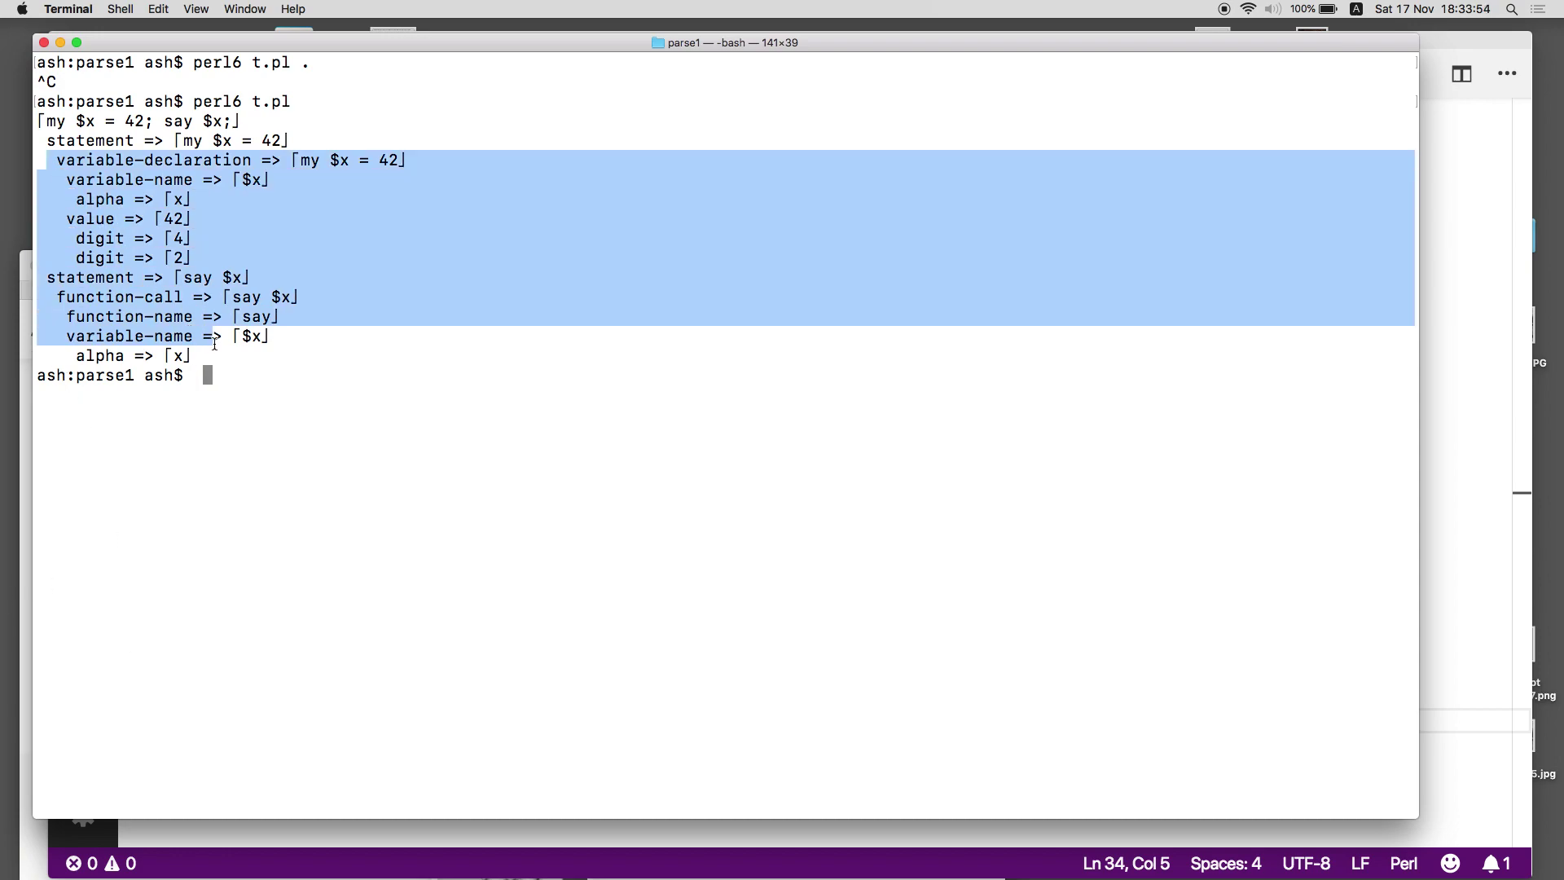
pyautogui.press('super+plus')
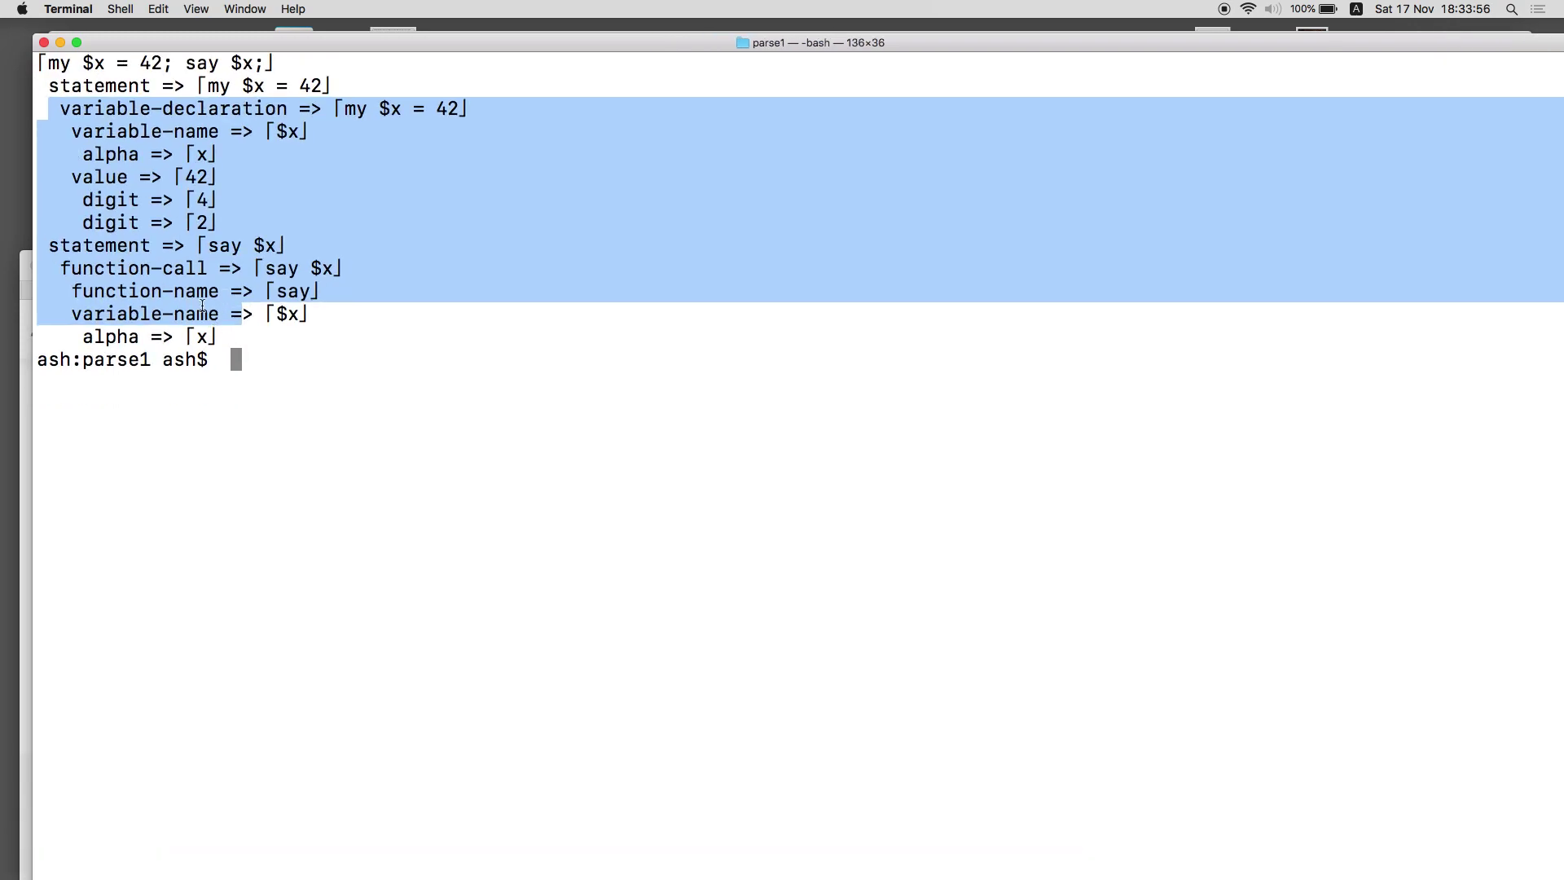
pyautogui.click(123, 132)
pyautogui.moveTo(61, 109); pyautogui.dragTo(218, 113)
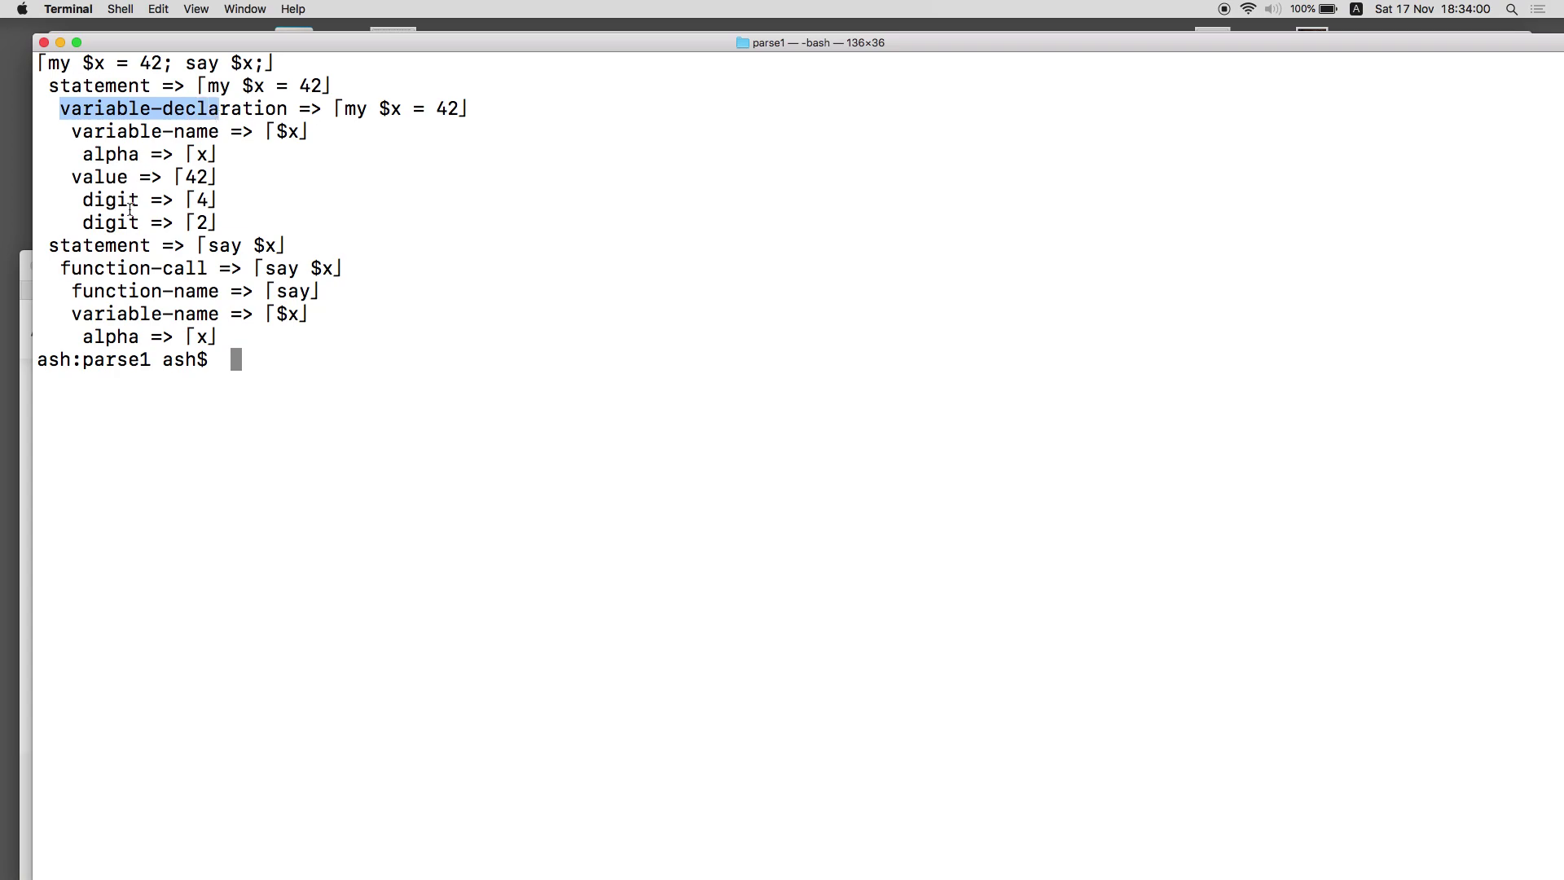
pyautogui.moveTo(70, 270); pyautogui.dragTo(217, 267)
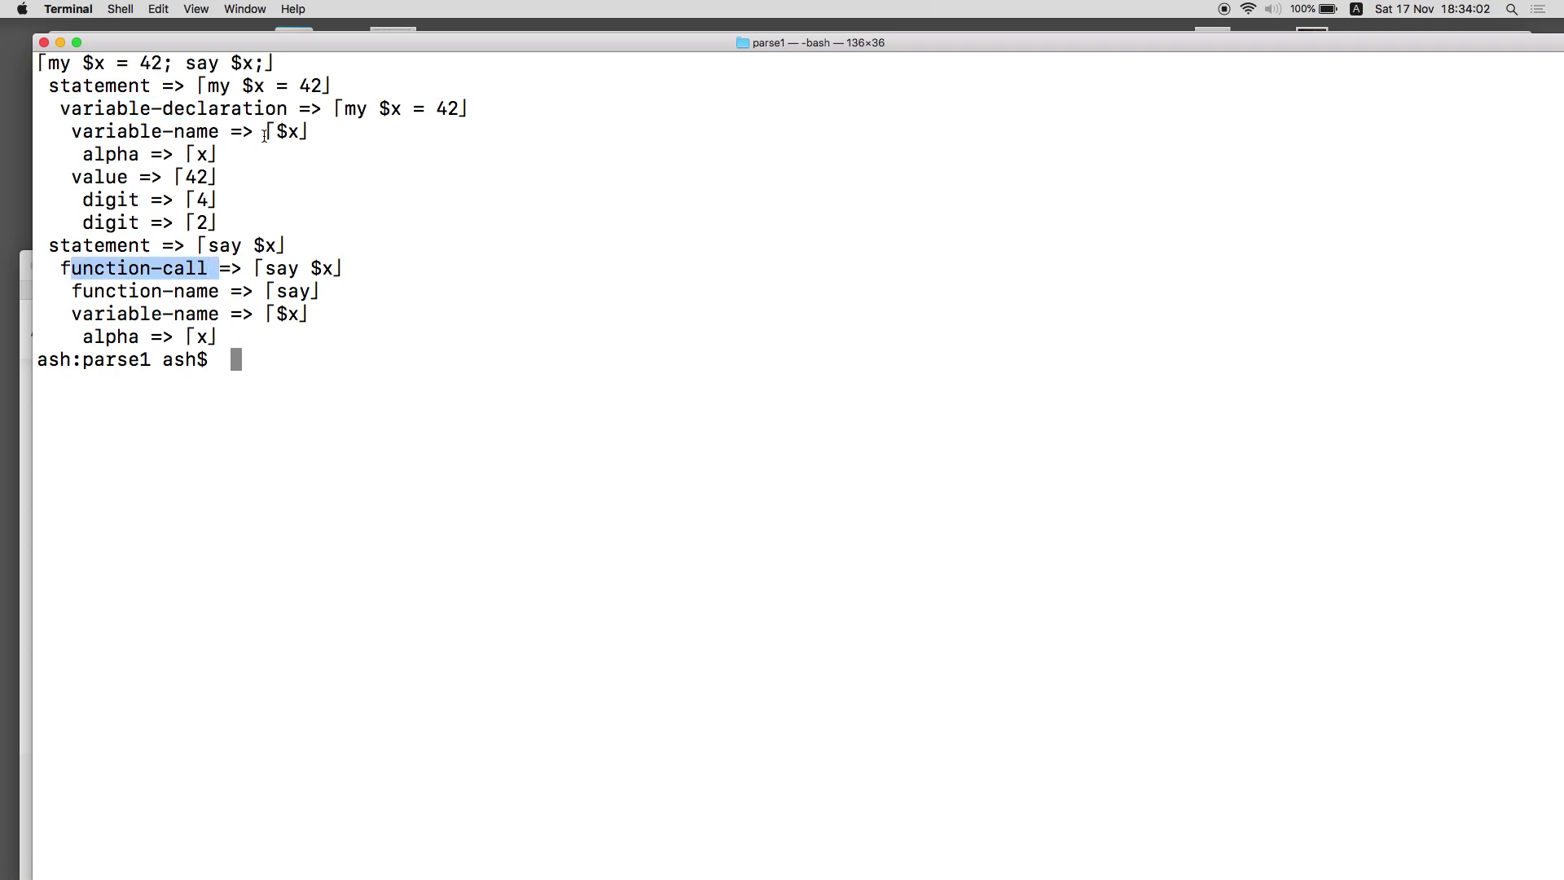
pyautogui.moveTo(277, 131); pyautogui.dragTo(306, 132)
pyautogui.moveTo(185, 178); pyautogui.dragTo(220, 179)
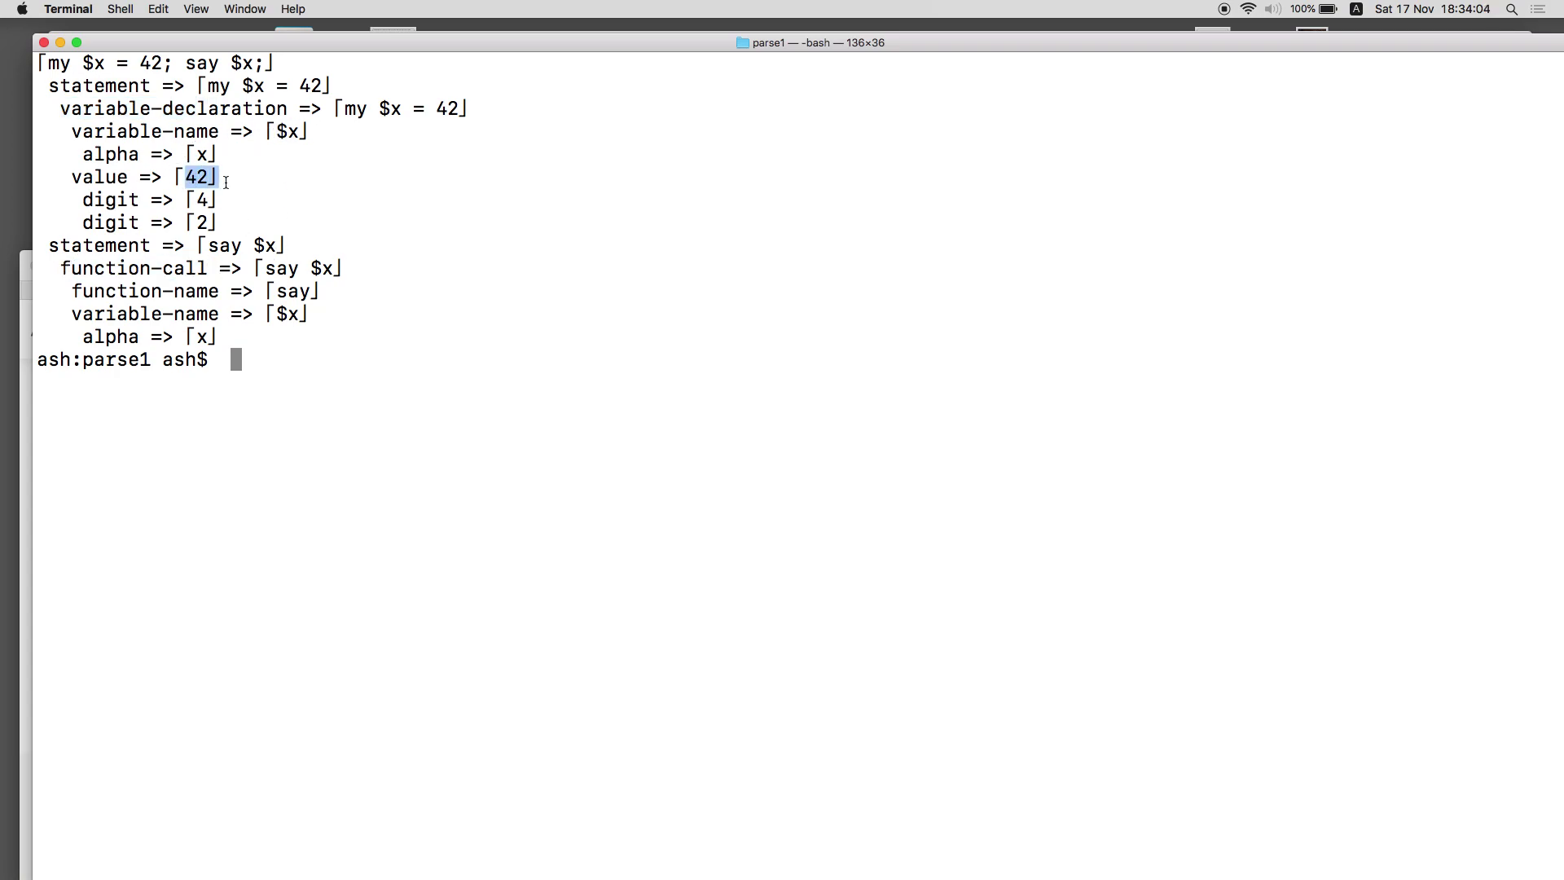
pyautogui.moveTo(277, 270); pyautogui.dragTo(313, 315)
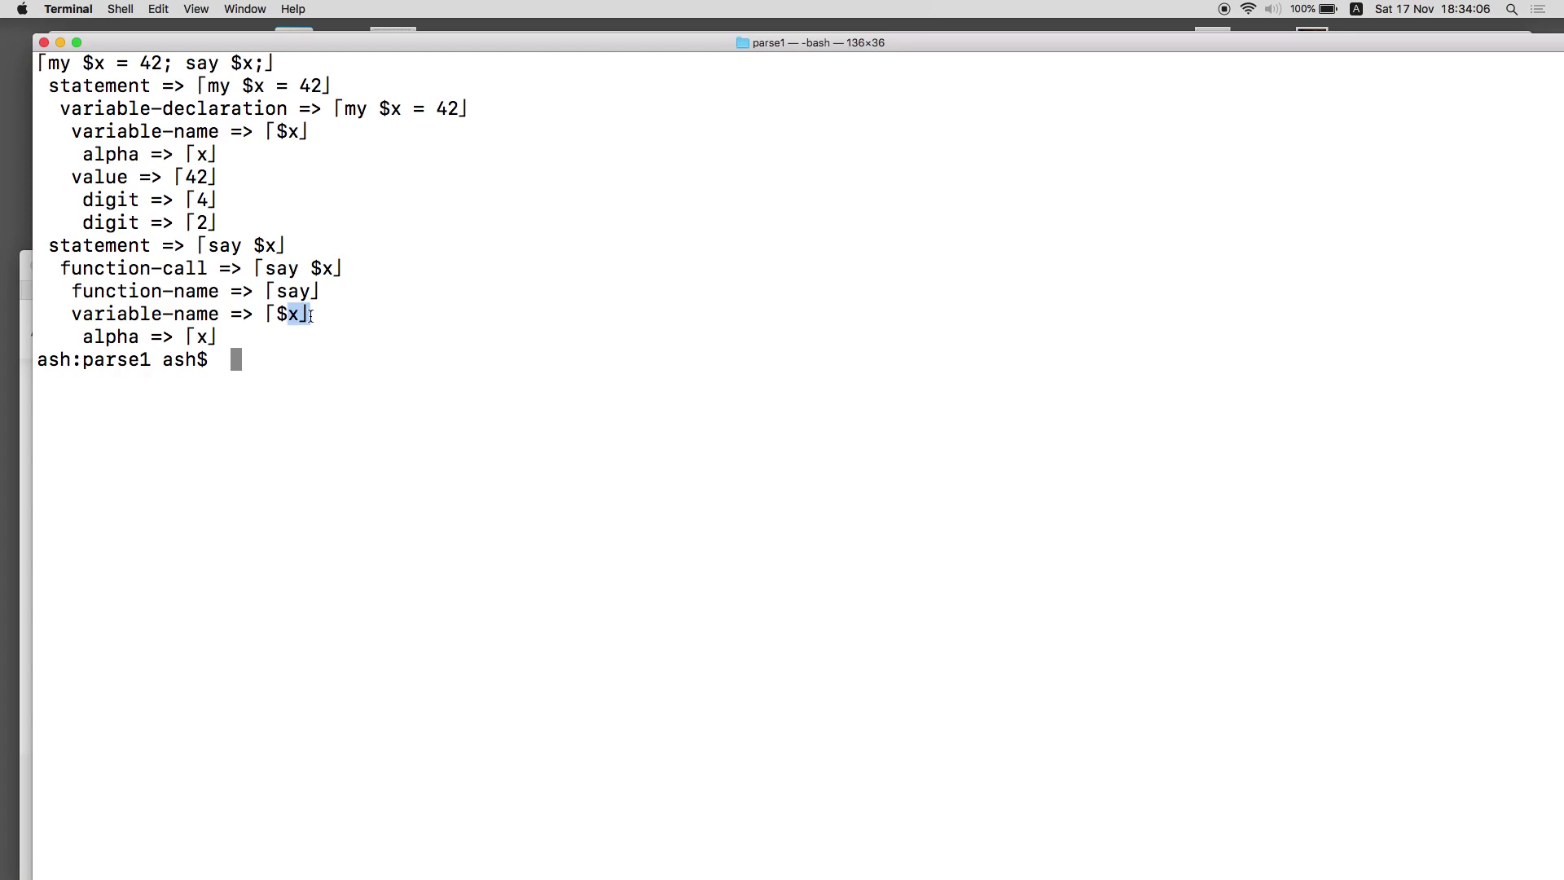
pyautogui.press('super+Tab')
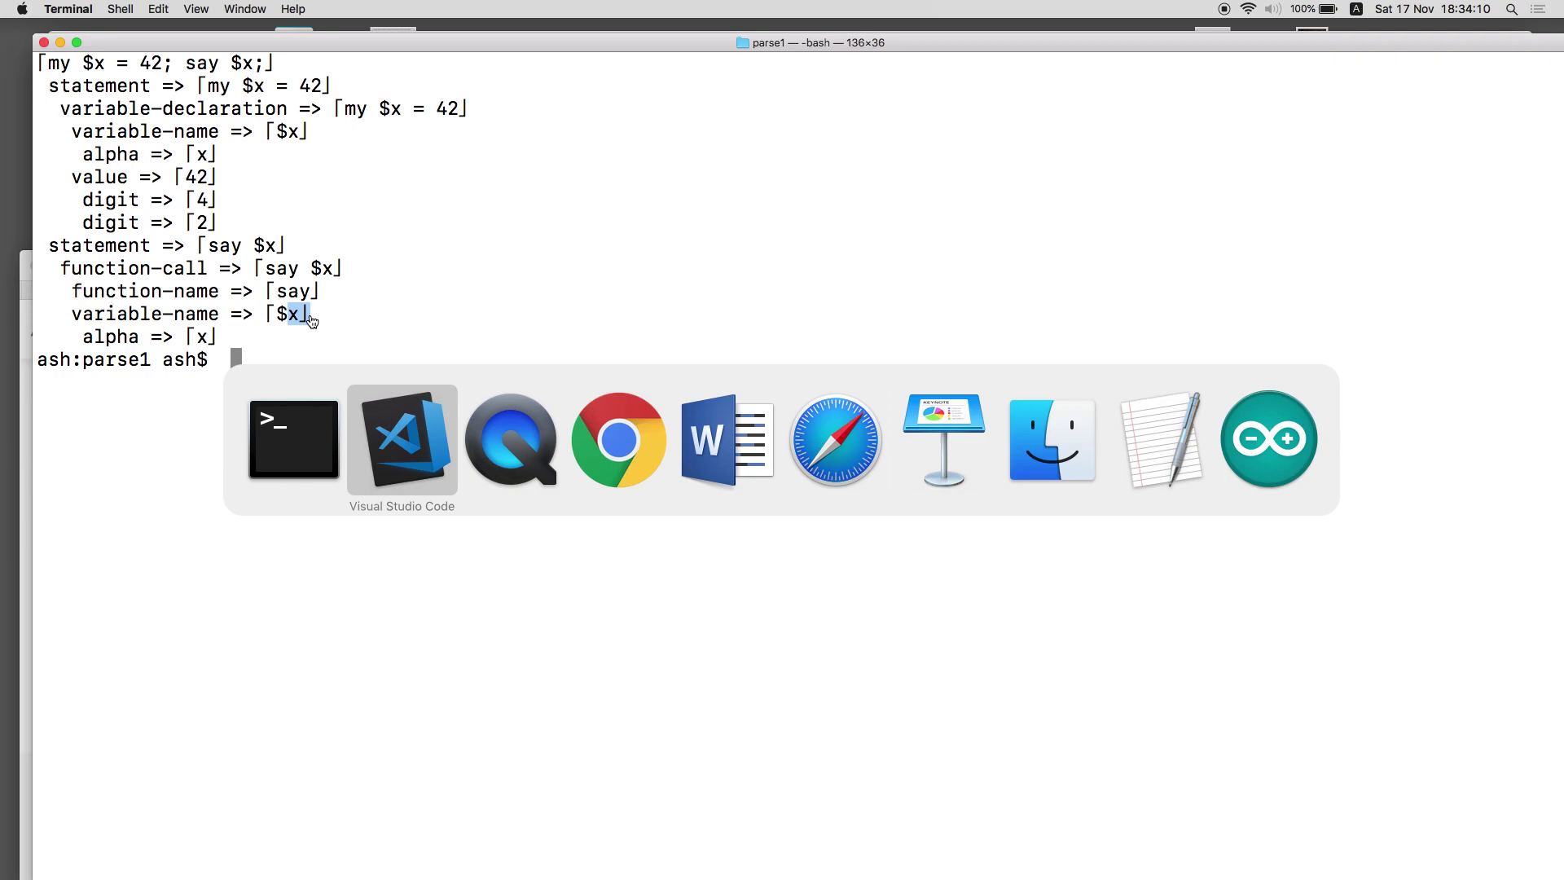
pyautogui.scroll(3, 470, 367)
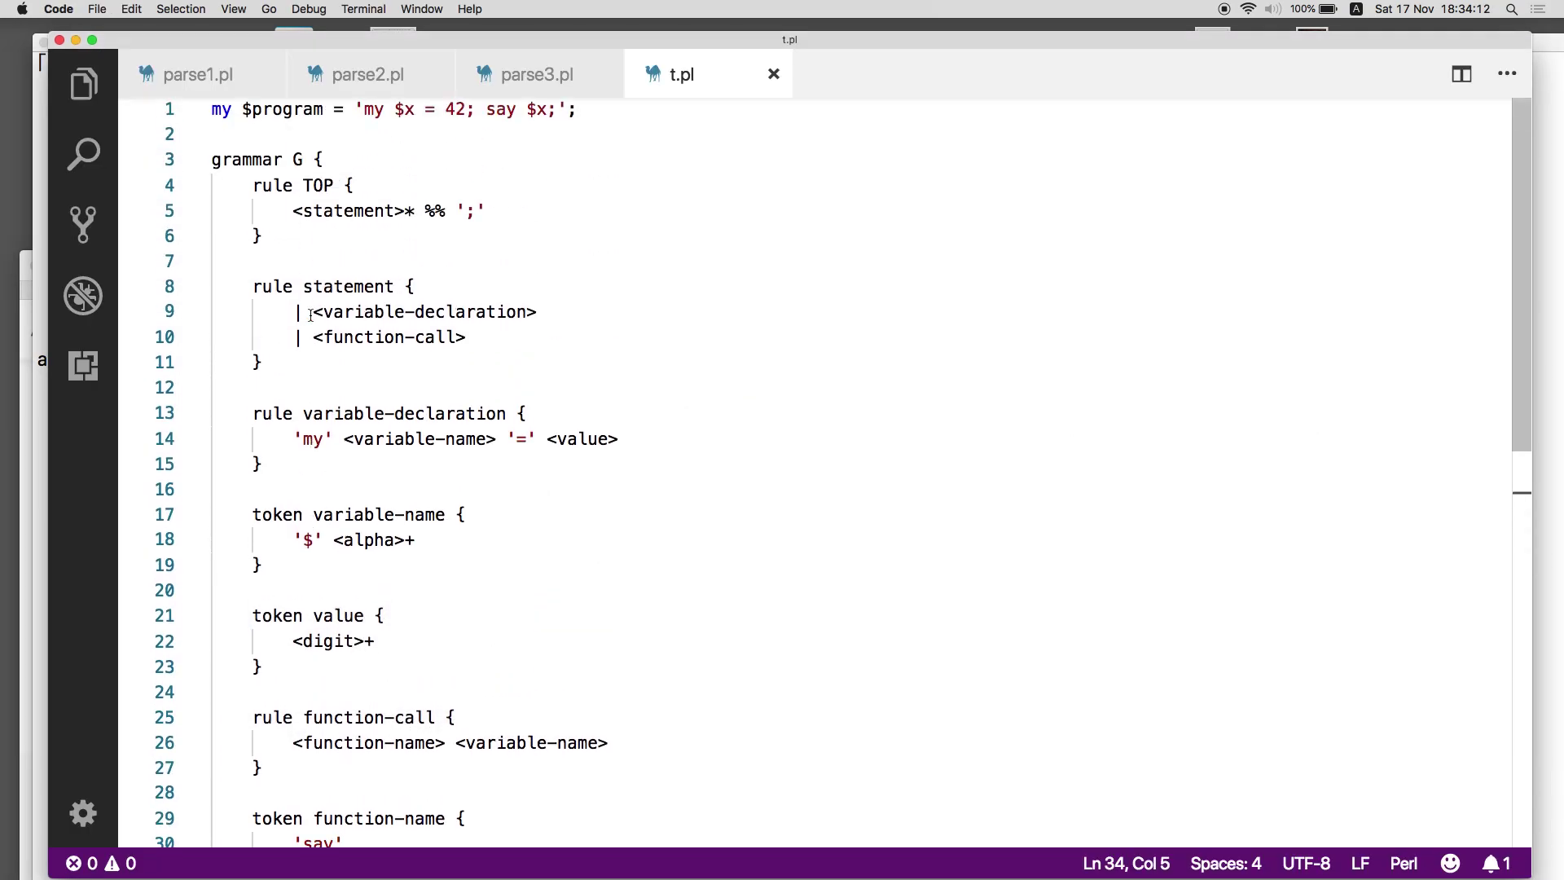
pyautogui.scroll(-1, 603, 373)
pyautogui.scroll(1, 590, 368)
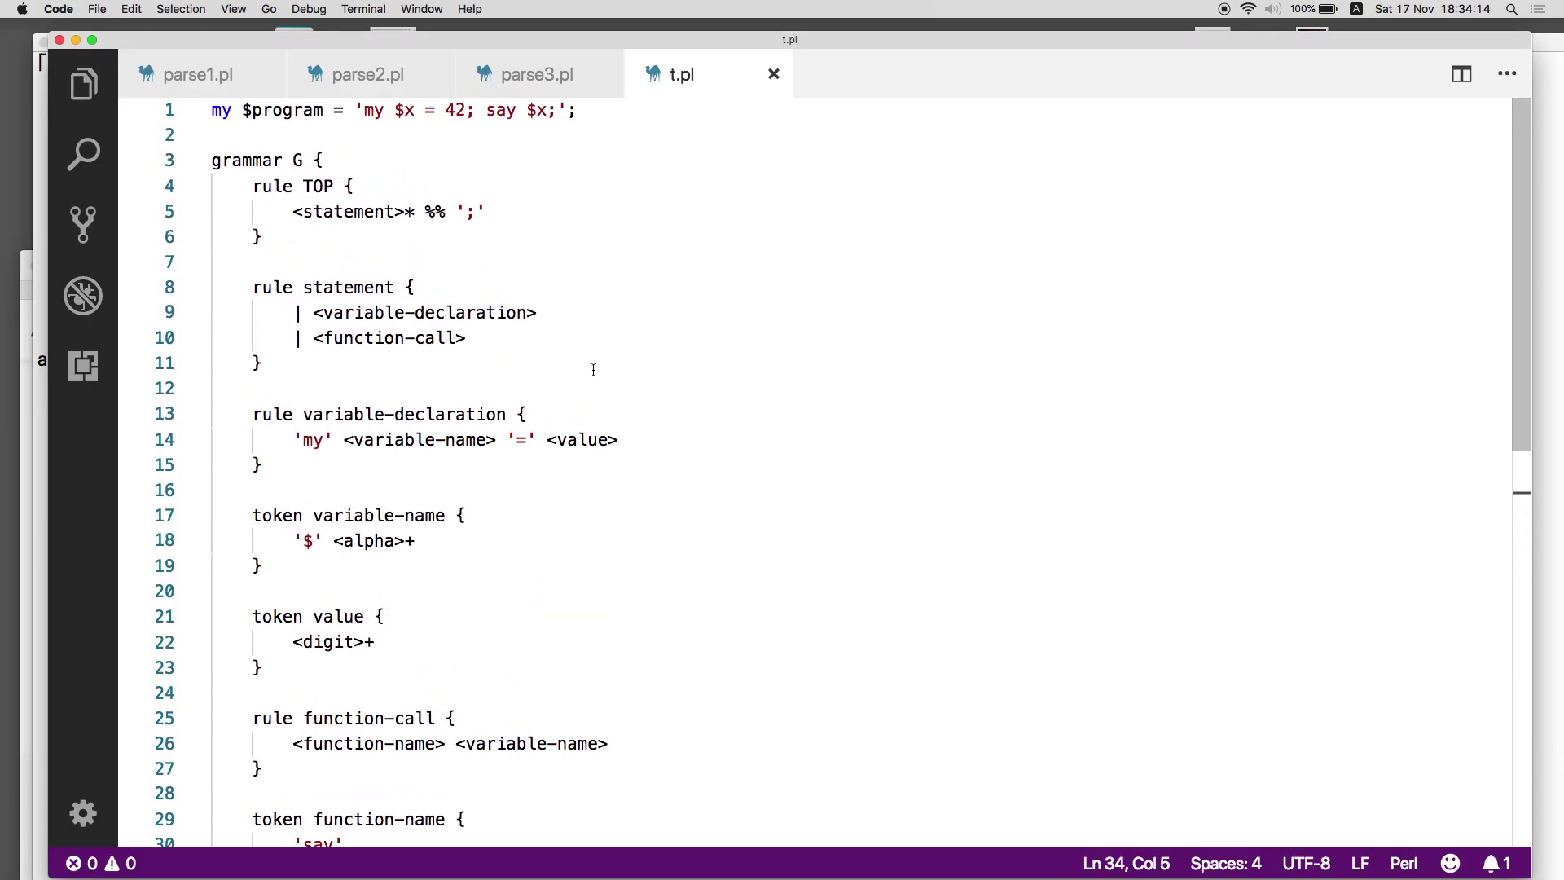
# Insert a blank line above the grammar for the %var hash declaration.
pyautogui.click(387, 151)
pyautogui.press('super+shift+Return')
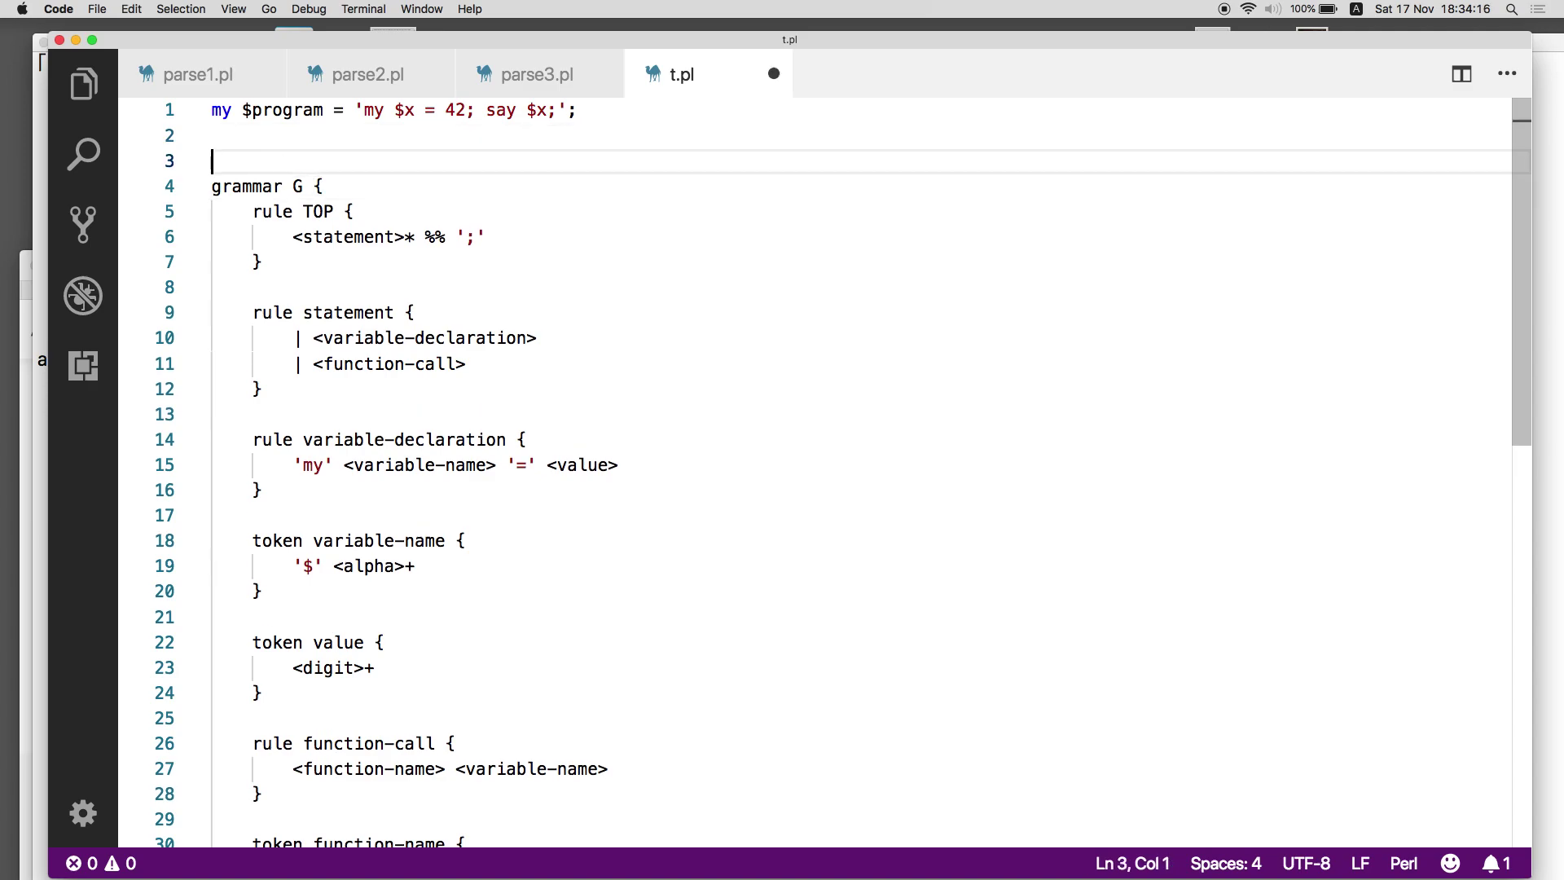
pyautogui.write('my %var;')
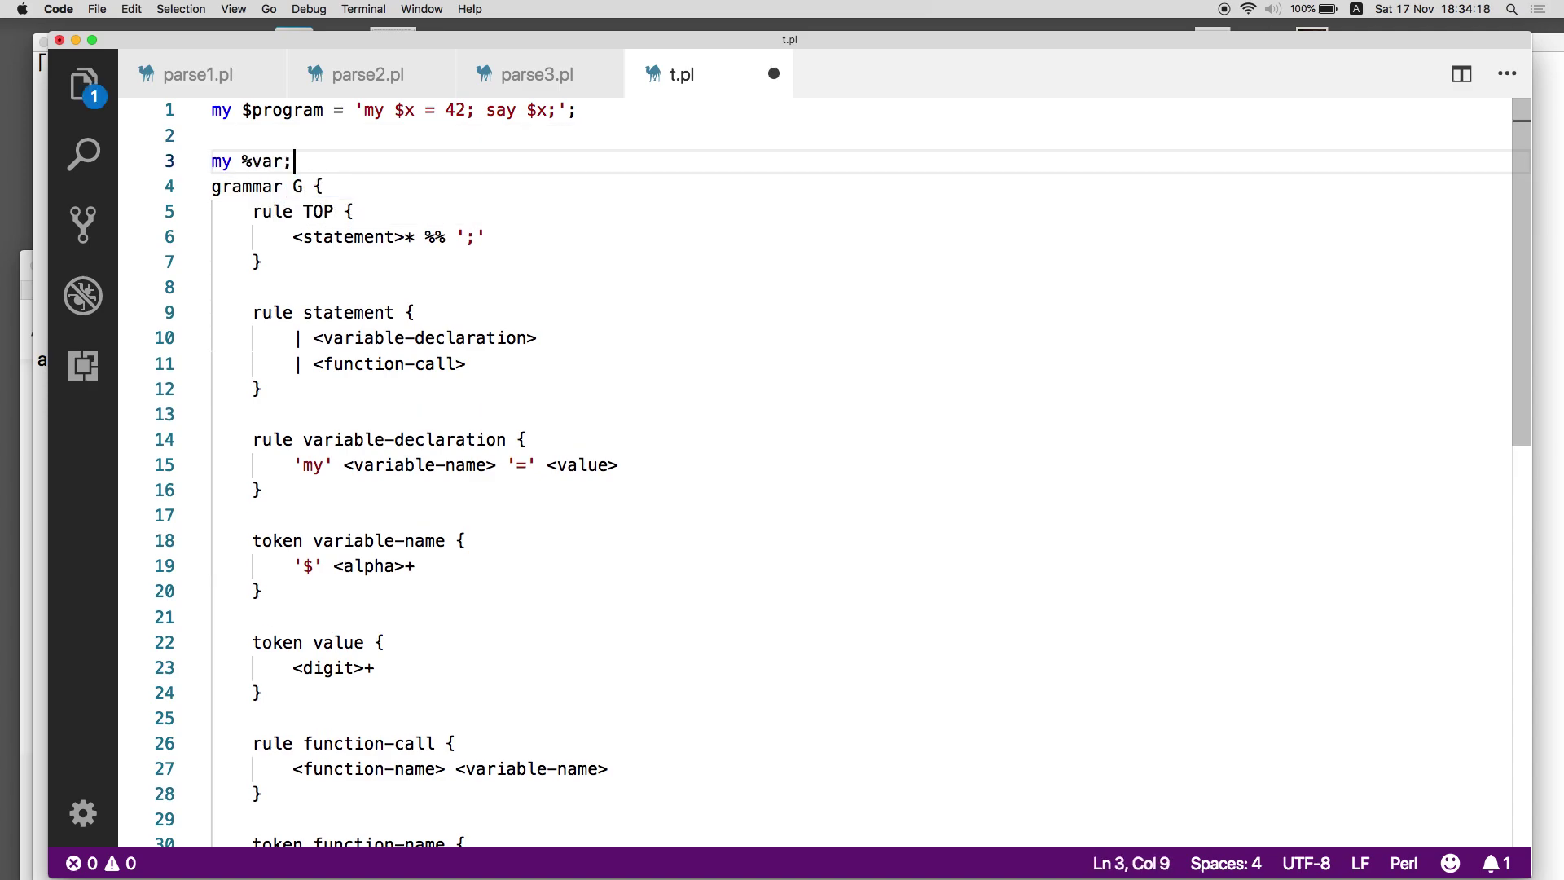
pyautogui.scroll(-2, 510, 307)
pyautogui.scroll(-3, 510, 309)
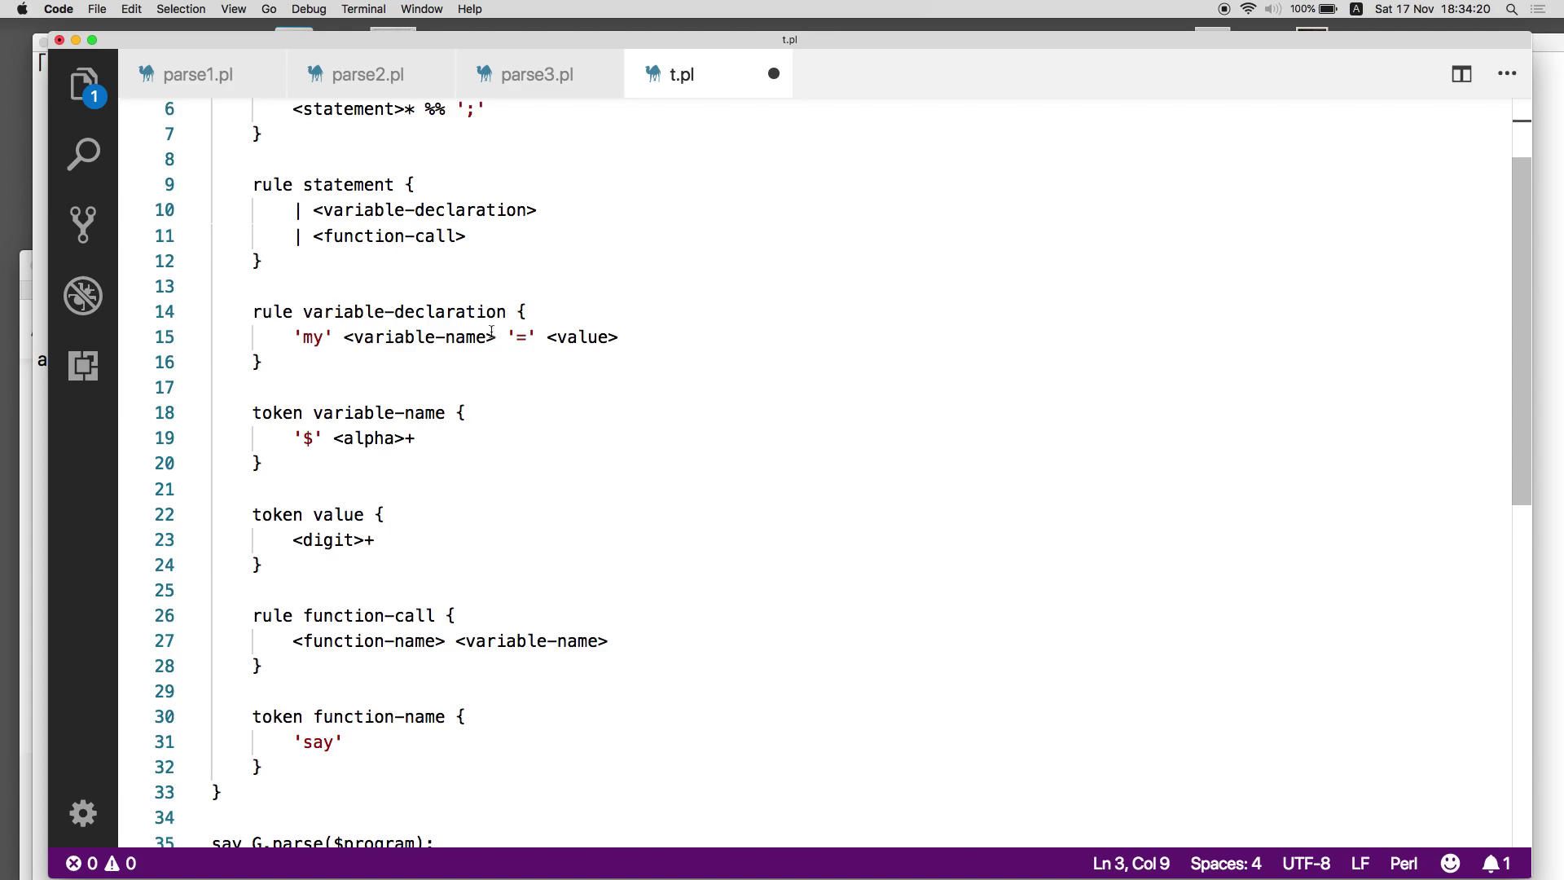
pyautogui.moveTo(254, 312); pyautogui.dragTo(323, 359)
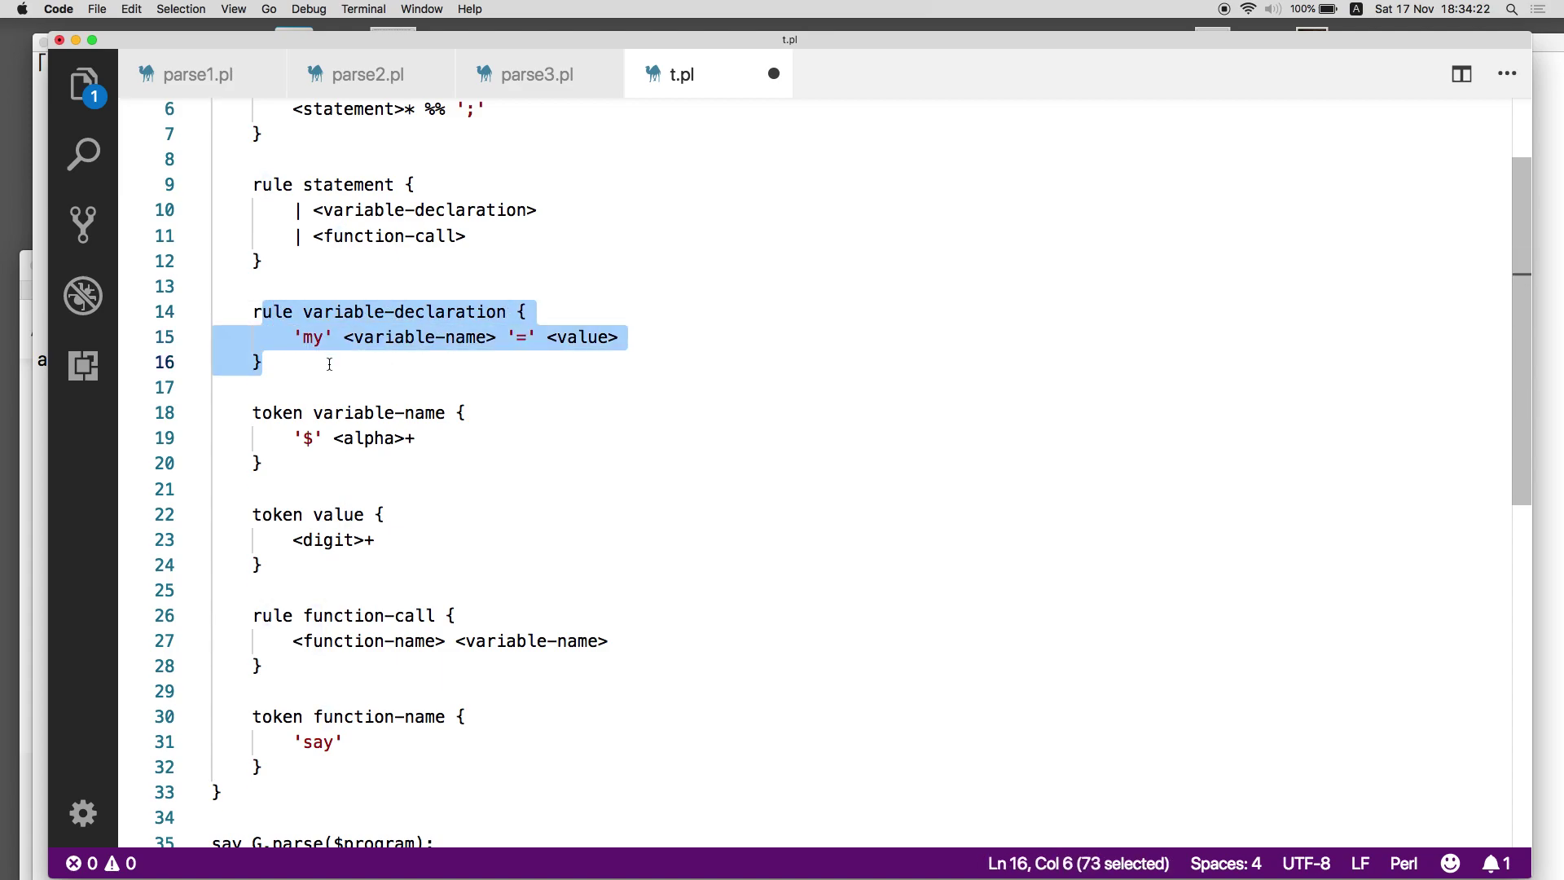
pyautogui.scroll(3, 647, 378)
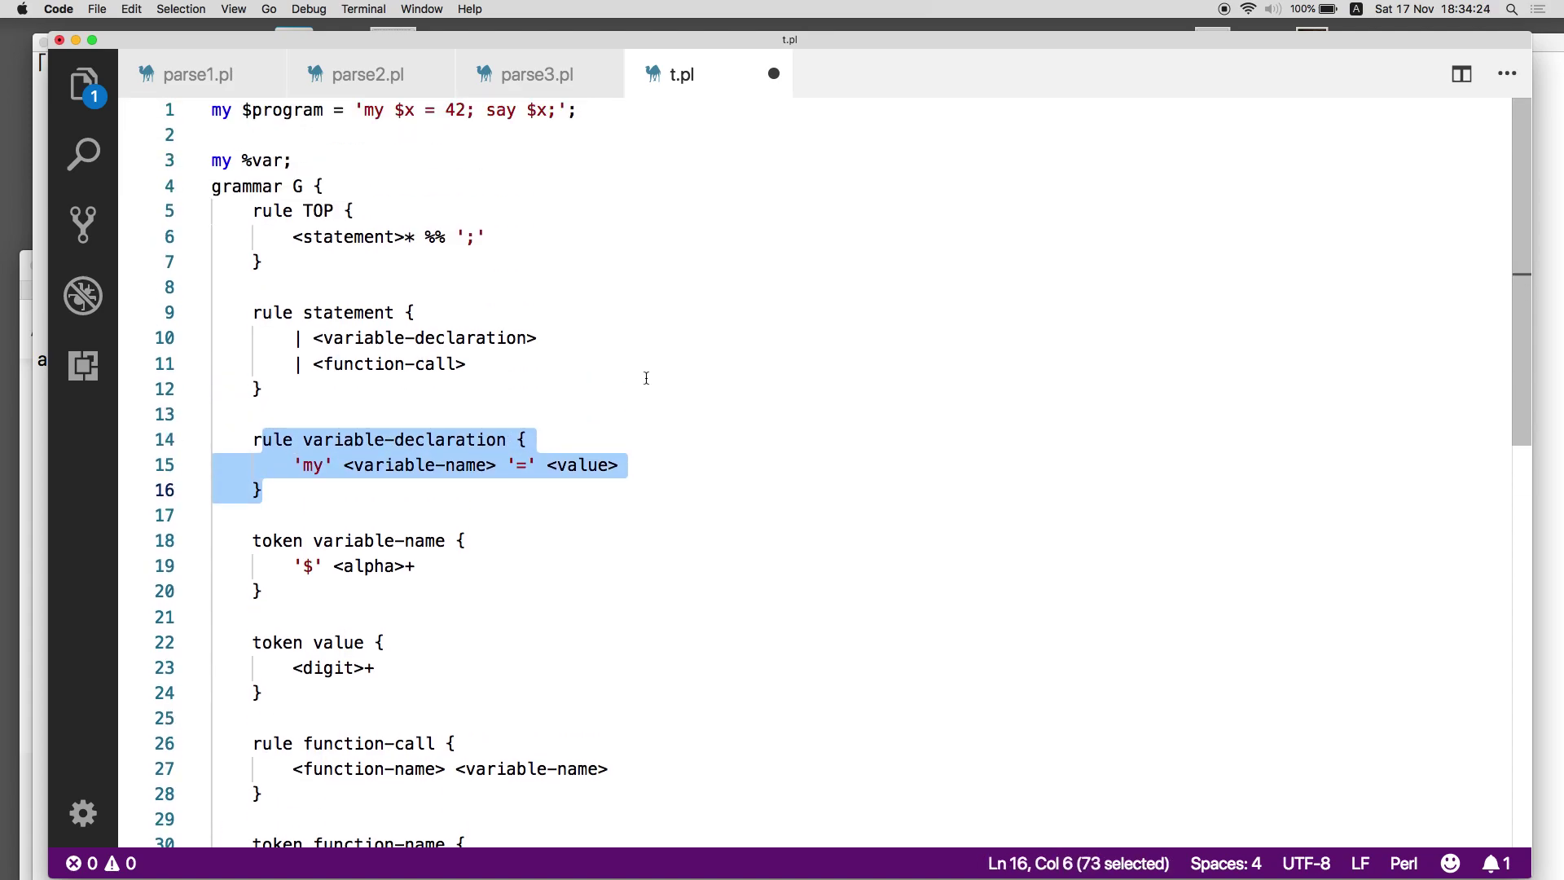
pyautogui.moveTo(363, 110); pyautogui.dragTo(455, 110)
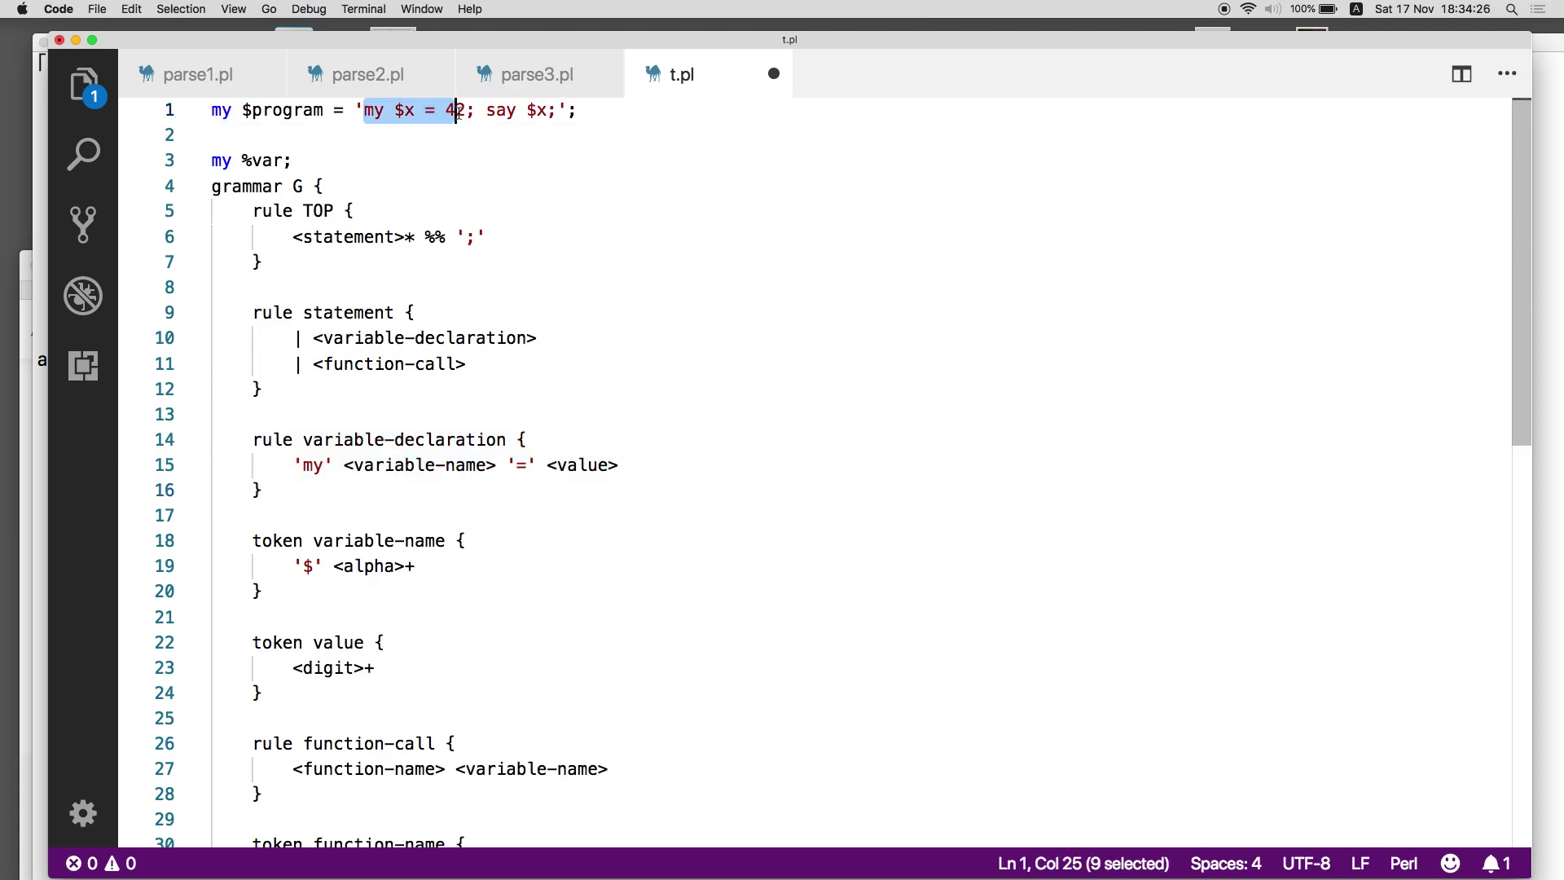
# Give variable-declaration an action block setting %var{$<variable-name>} = +$<value>.
pyautogui.click(694, 465)
pyautogui.write('{')
pyautogui.press('Return')
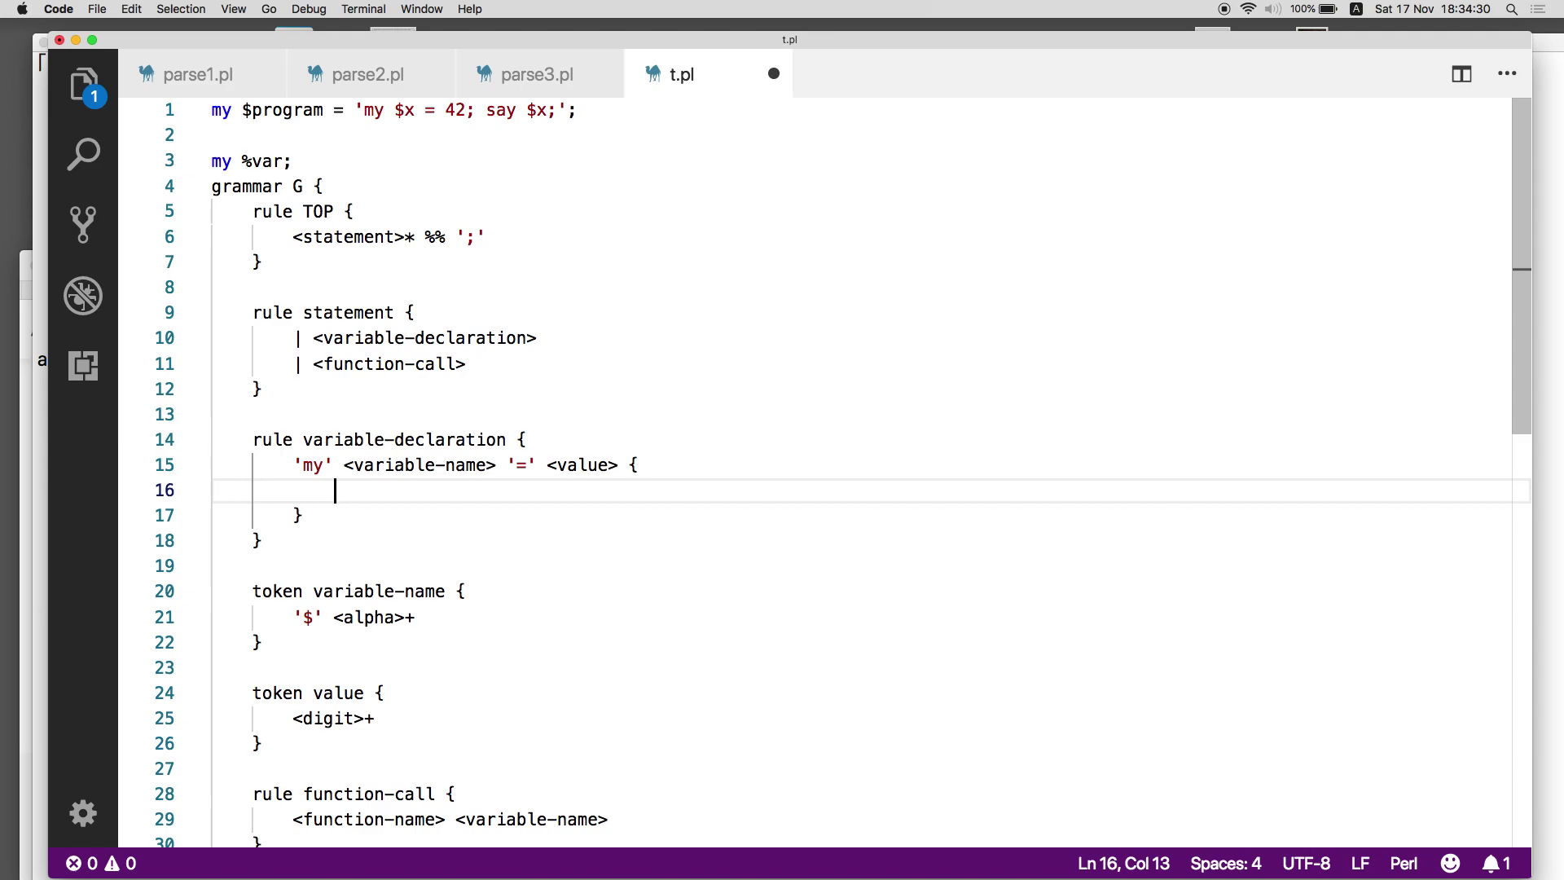
pyautogui.write('%v')
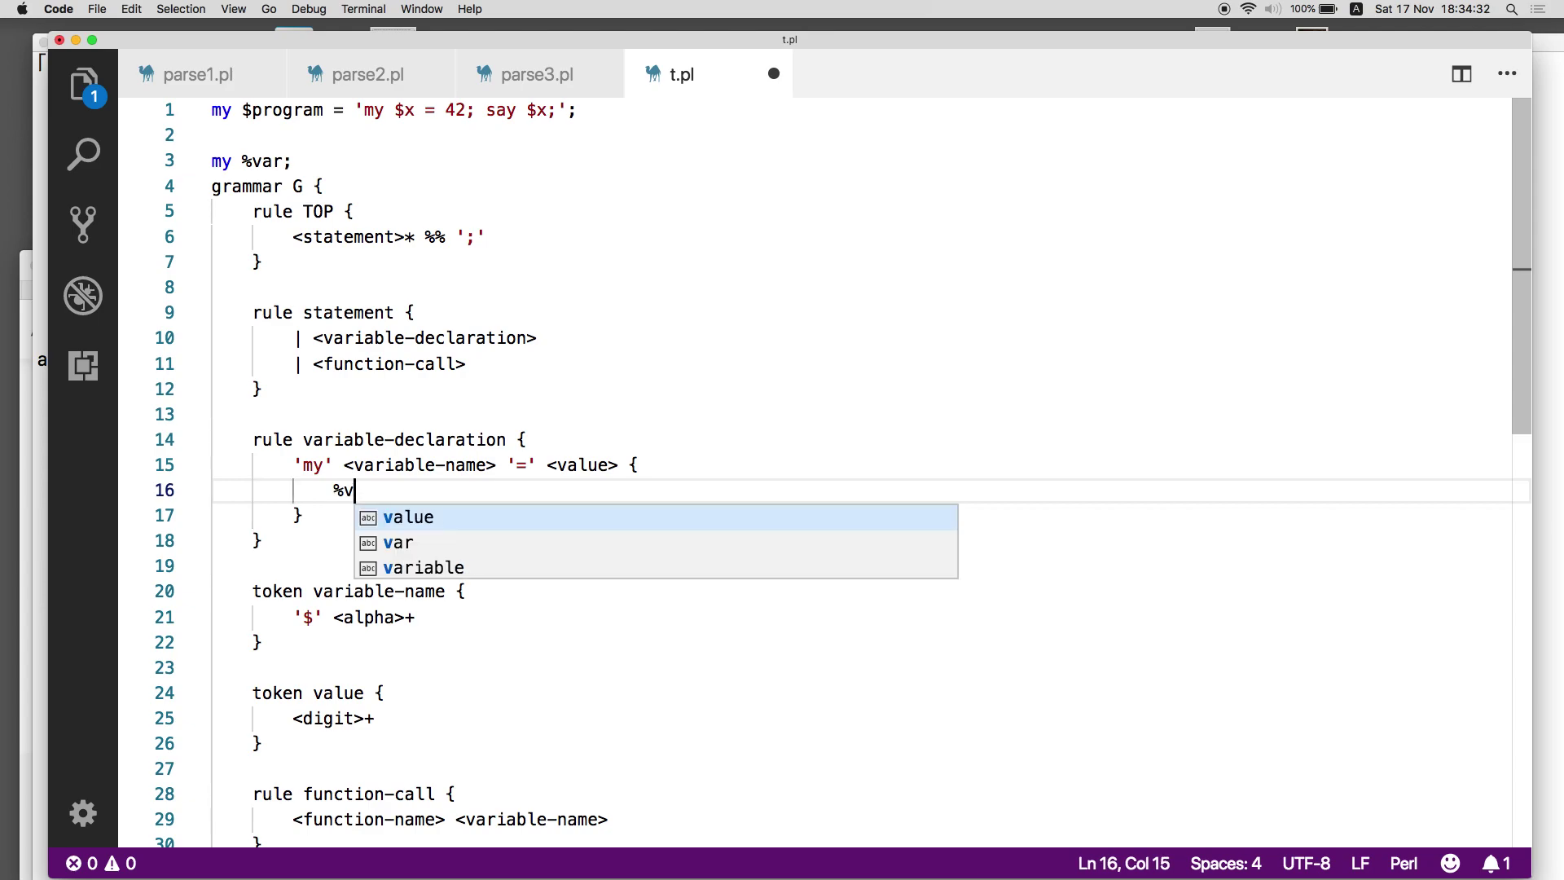
pyautogui.write('ar{$<va')
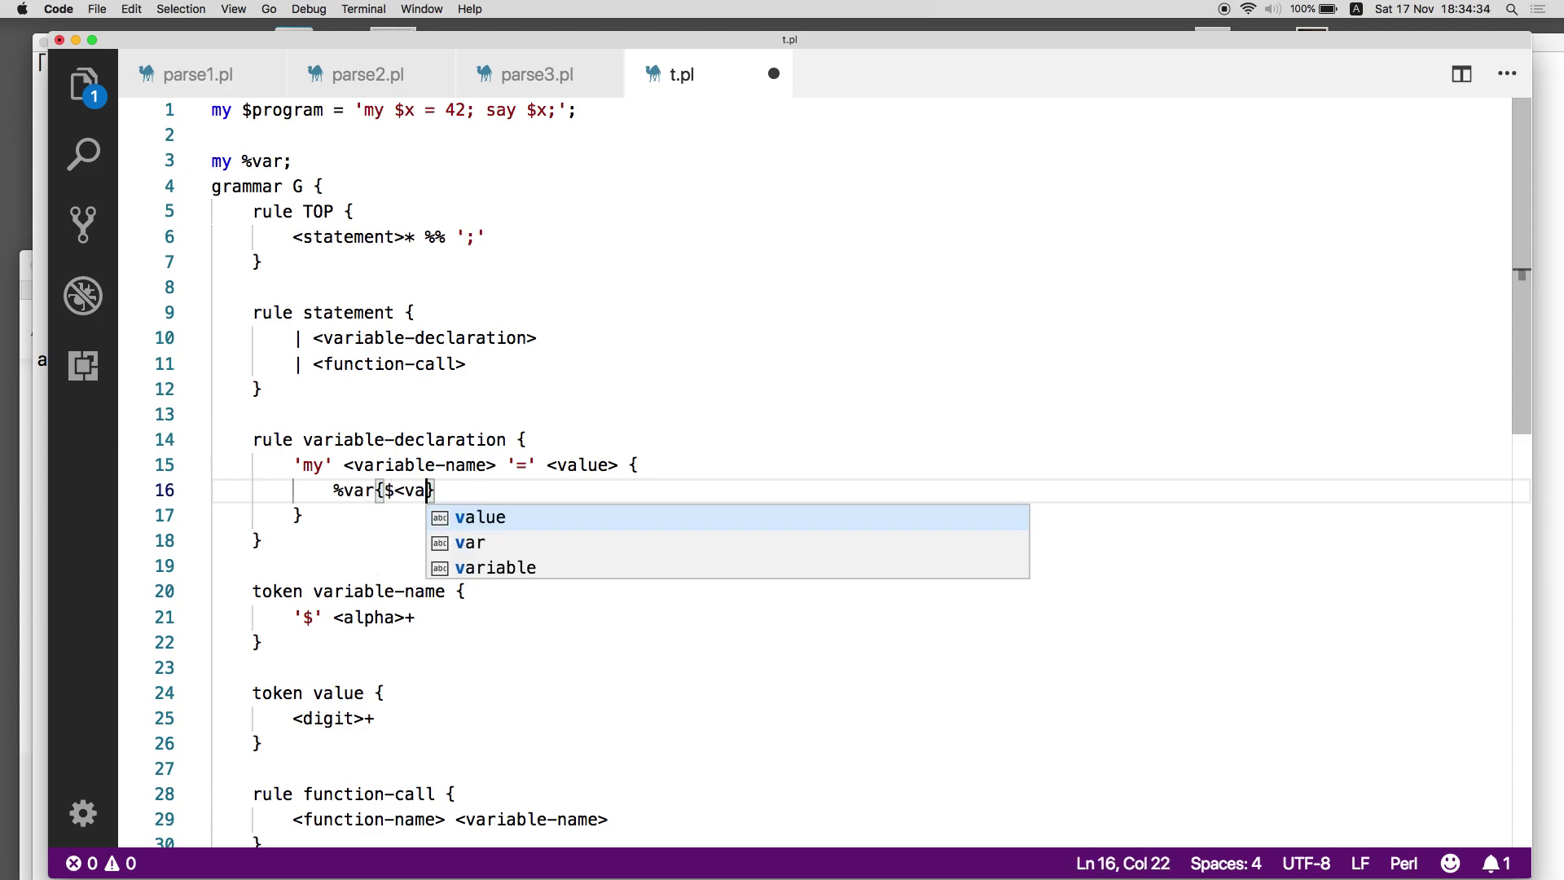
pyautogui.write('ri')
pyautogui.press('Tab')
pyautogui.write('-nam')
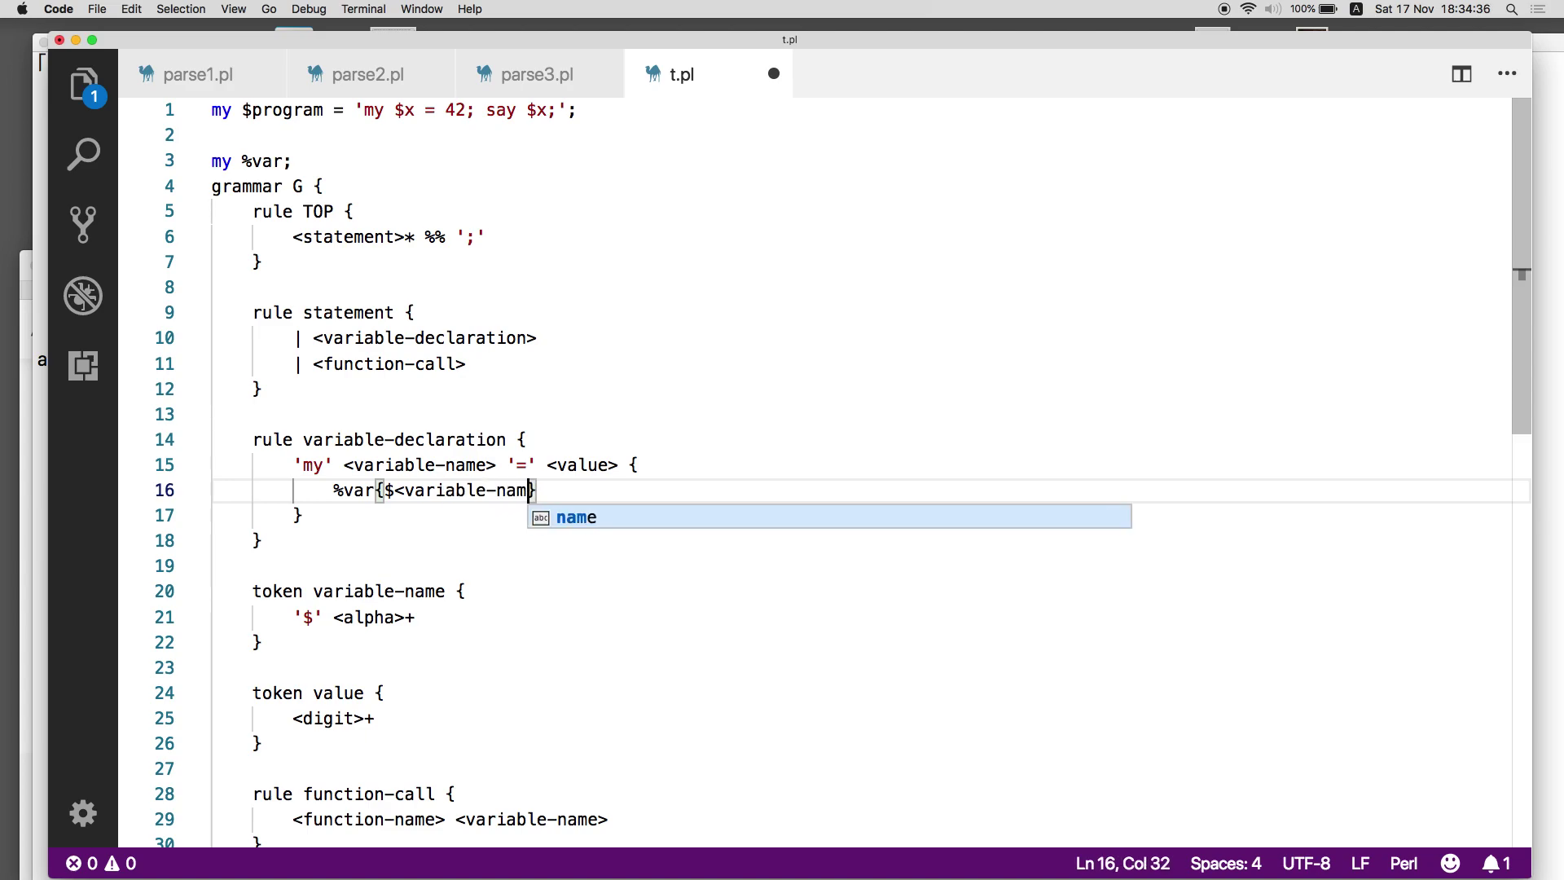
pyautogui.write('e>')
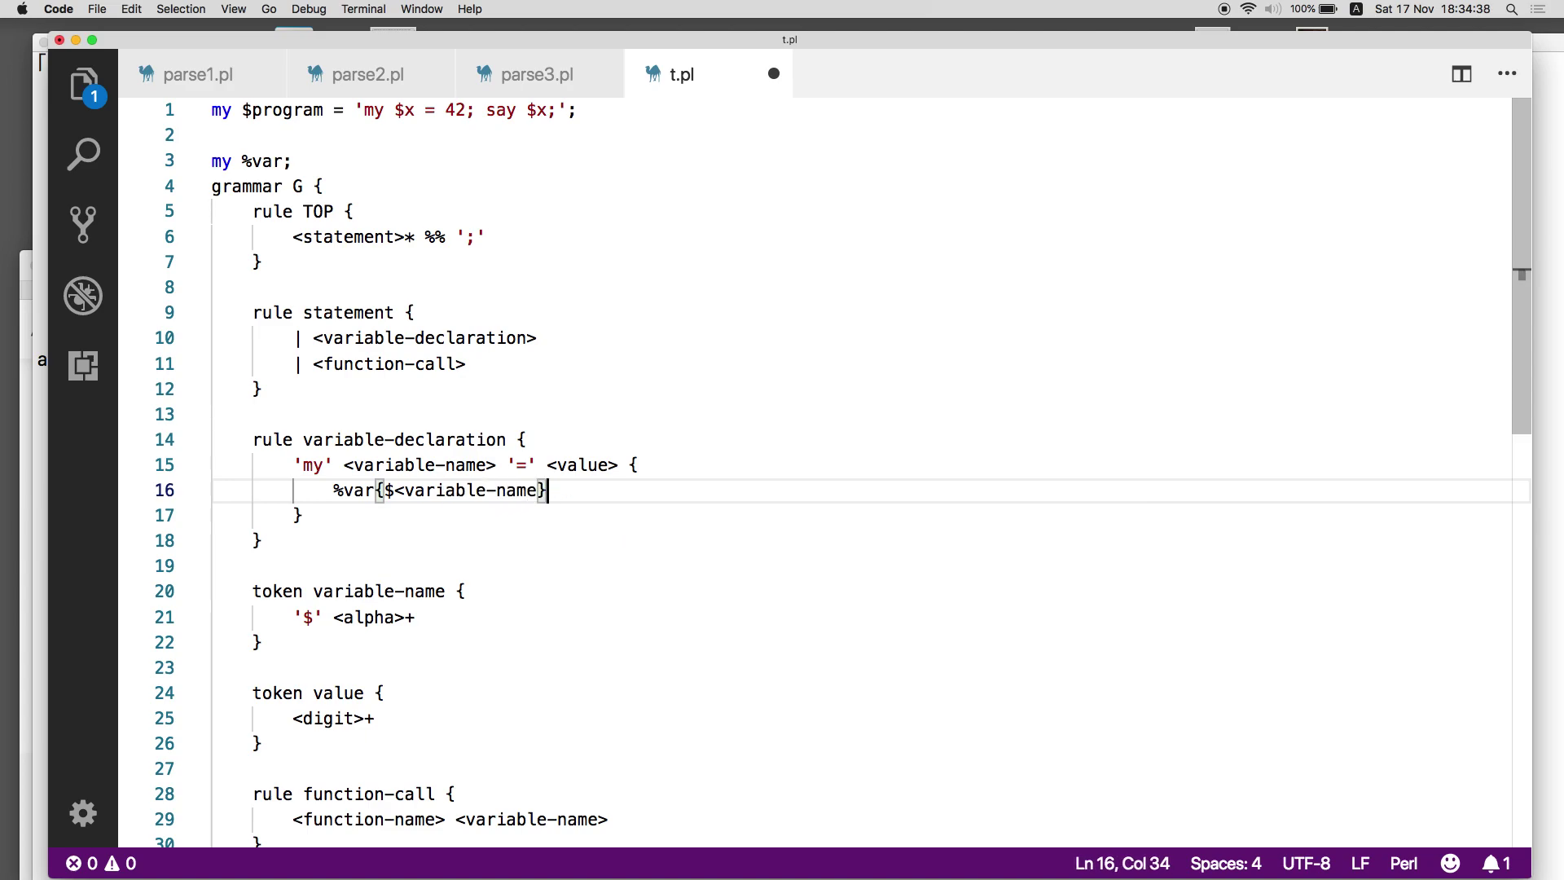
pyautogui.press('Left')
pyautogui.write('>')
pyautogui.press('Right')
pyautogui.write('= ')
pyautogui.write('+$<va')
pyautogui.press('Tab')
pyautogui.write('>')
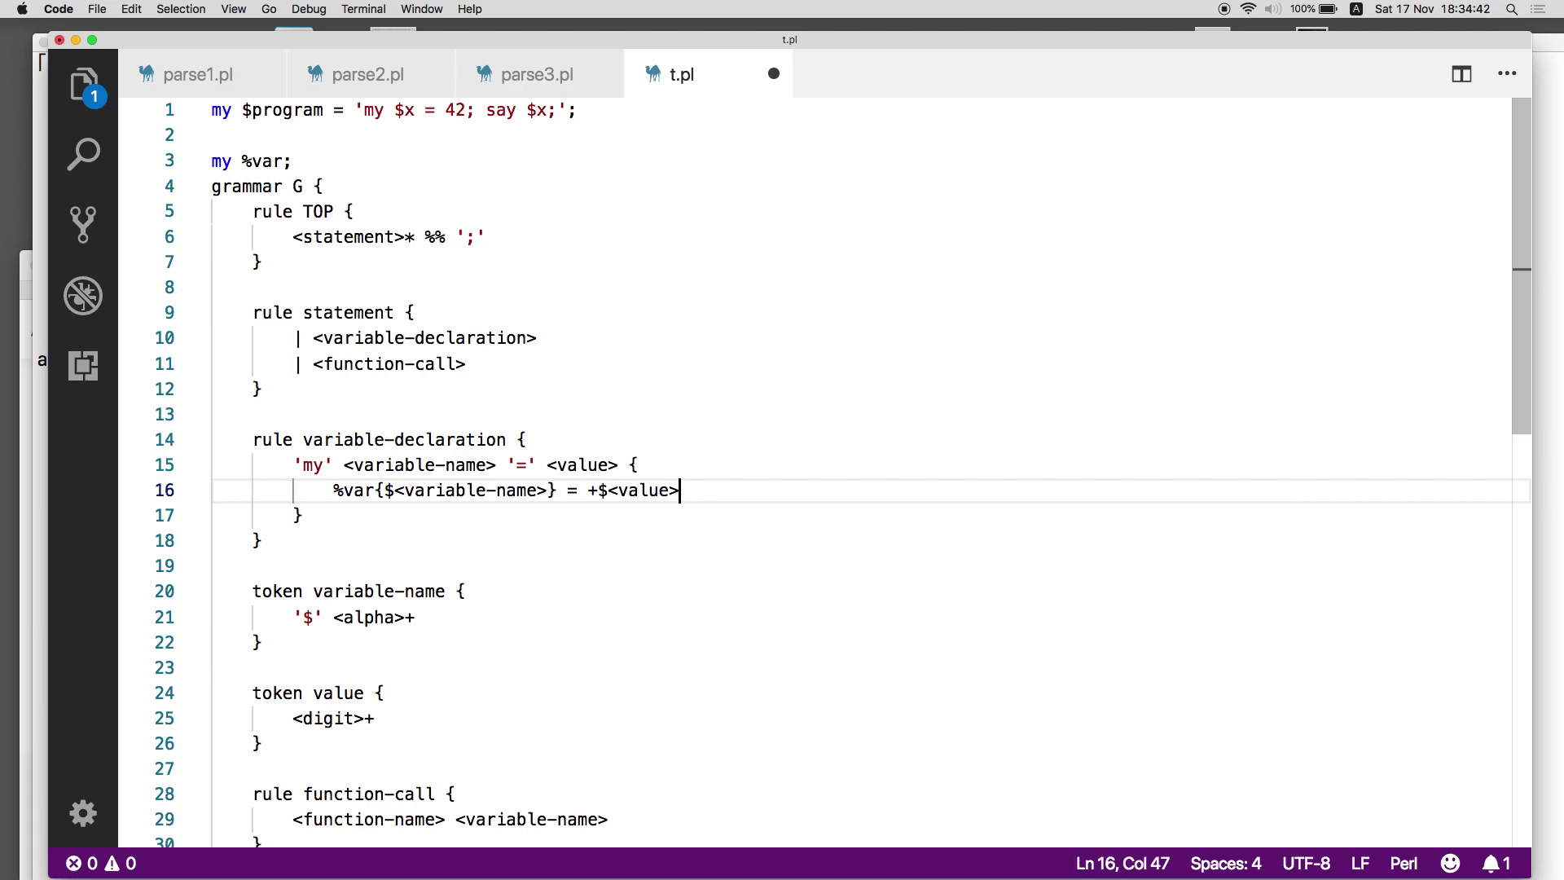
pyautogui.write(';')
pyautogui.scroll(-5, 782, 465)
# Give function-call an action saying the copied %var{$<variable-name>} lookup, and save.
pyautogui.click(709, 517)
pyautogui.write('{')
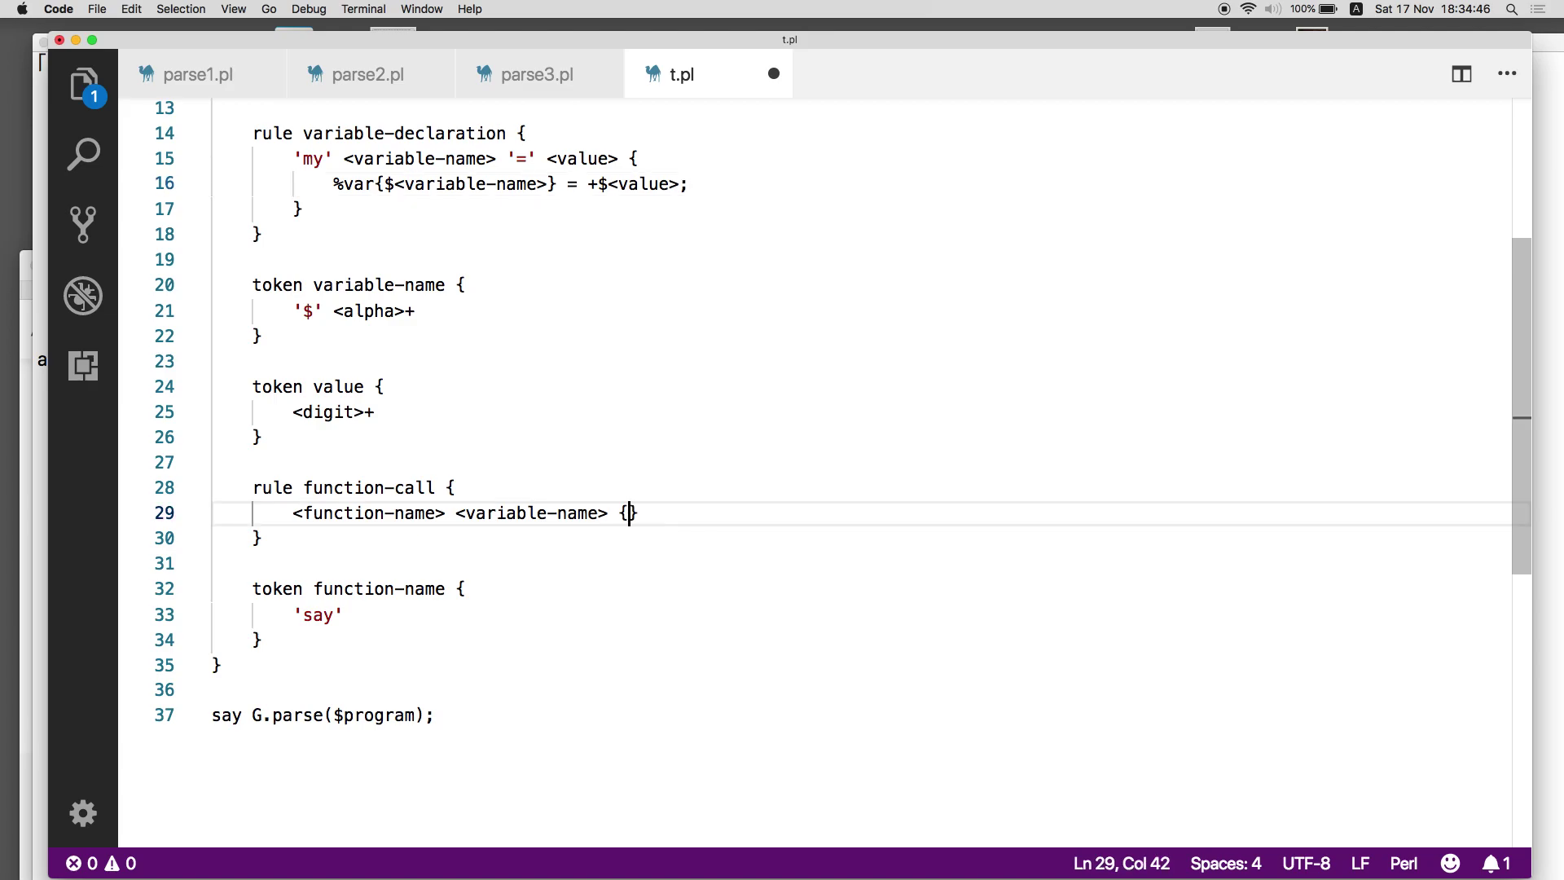
pyautogui.press('Return')
pyautogui.write('sat')
pyautogui.press('BackSpace')
pyautogui.press('BackSpace')
pyautogui.write('y')
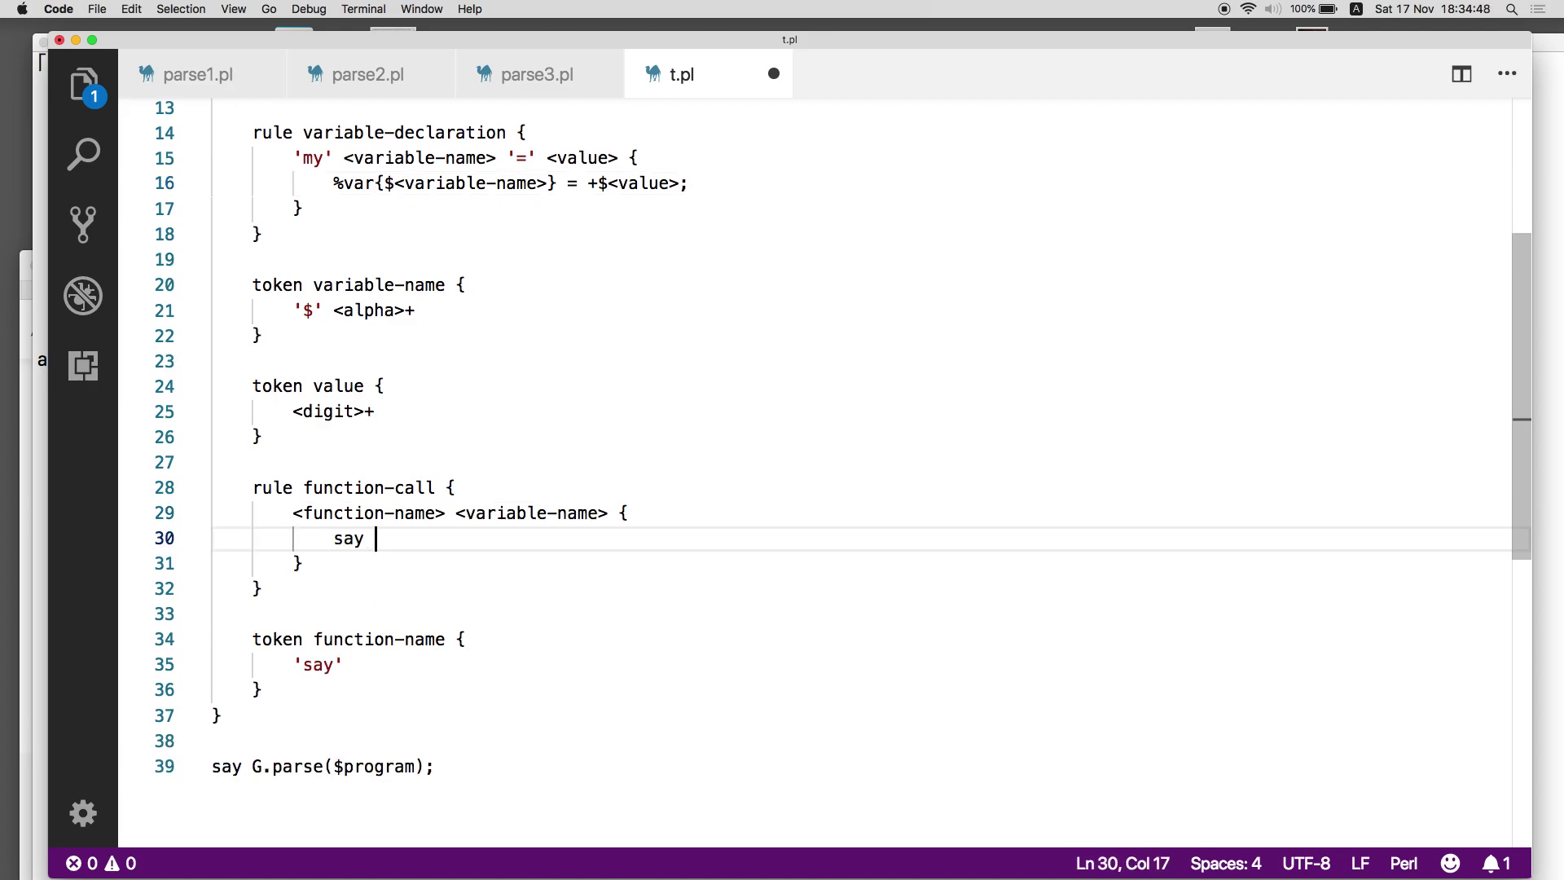
pyautogui.moveTo(333, 183); pyautogui.dragTo(560, 183)
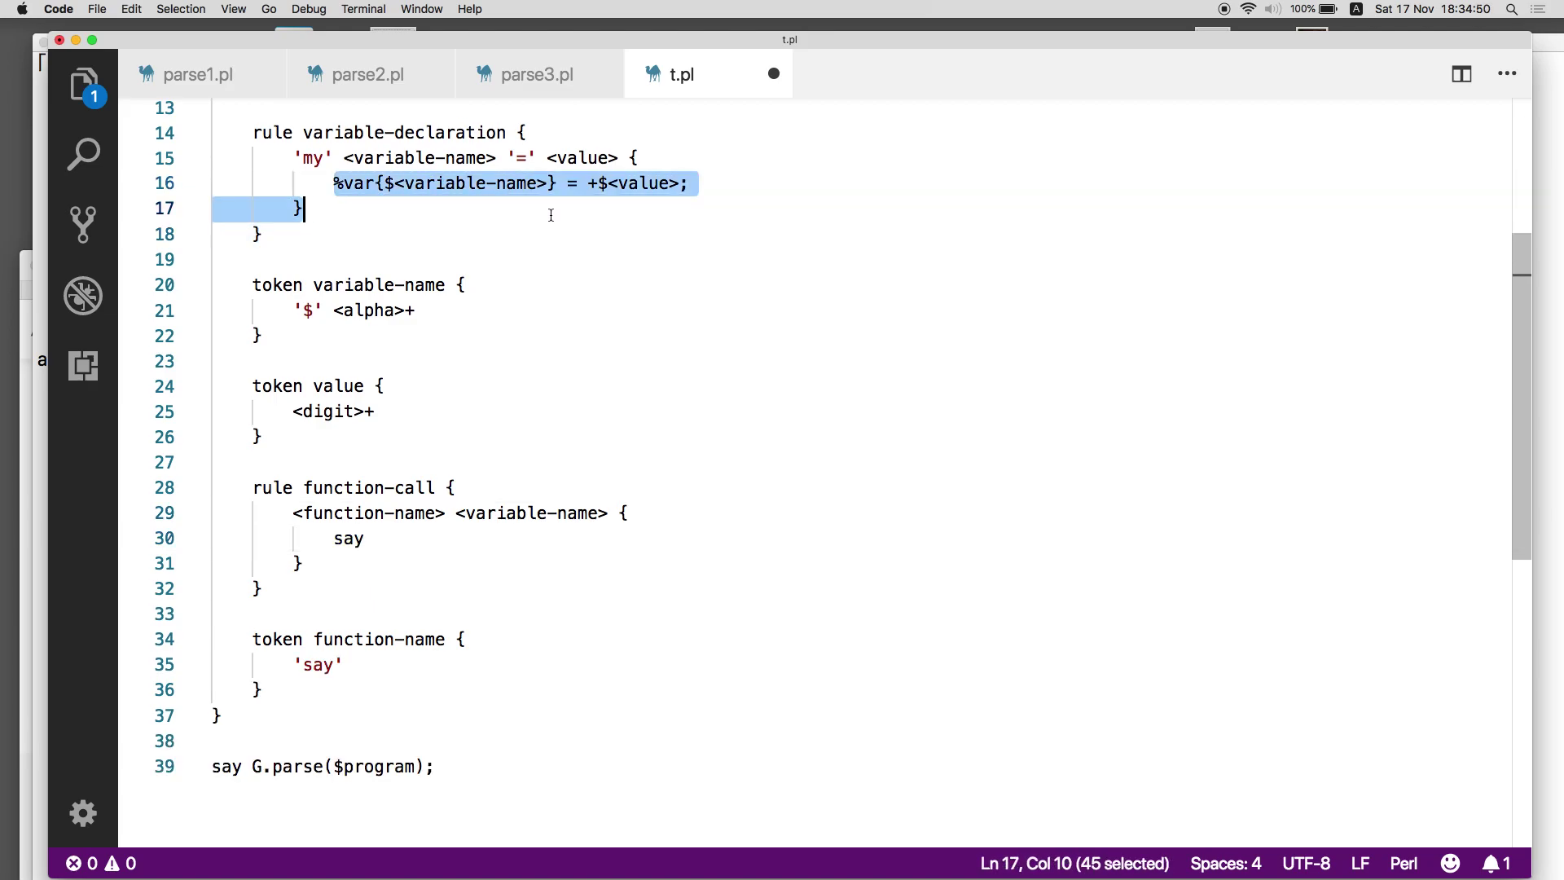
pyautogui.press('super+c')
pyautogui.click(429, 537)
pyautogui.press('super+v')
pyautogui.write(';')
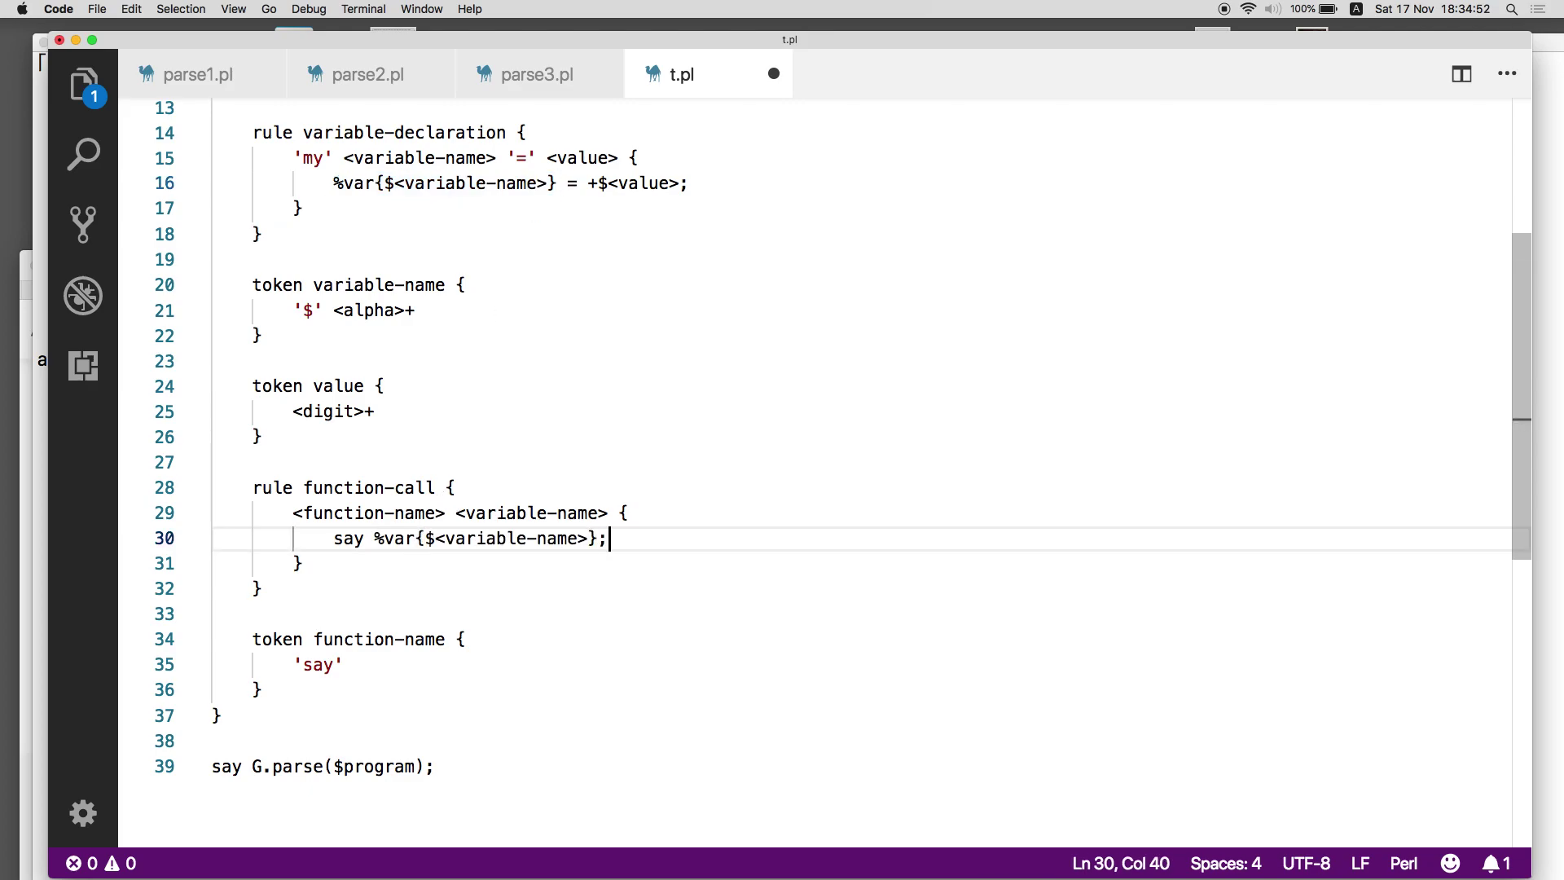
pyautogui.click(212, 563)
pyautogui.press('super+s')
# Delete the say before G.parse and rerun perl6 t.pl, which prints 42.
pyautogui.moveTo(211, 765); pyautogui.dragTo(252, 767)
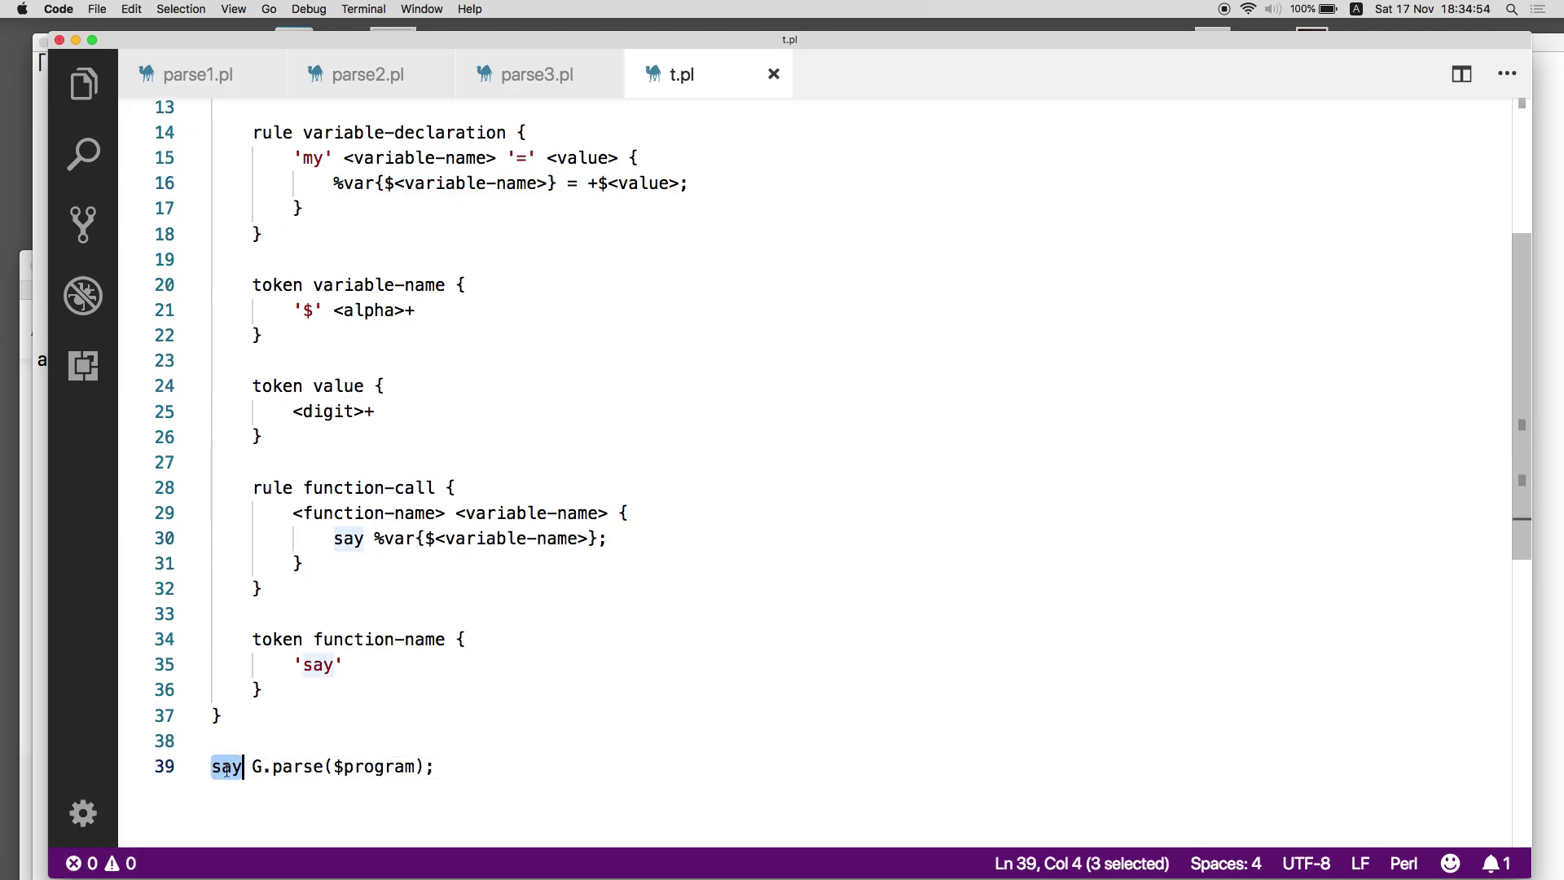
pyautogui.press('BackSpace')
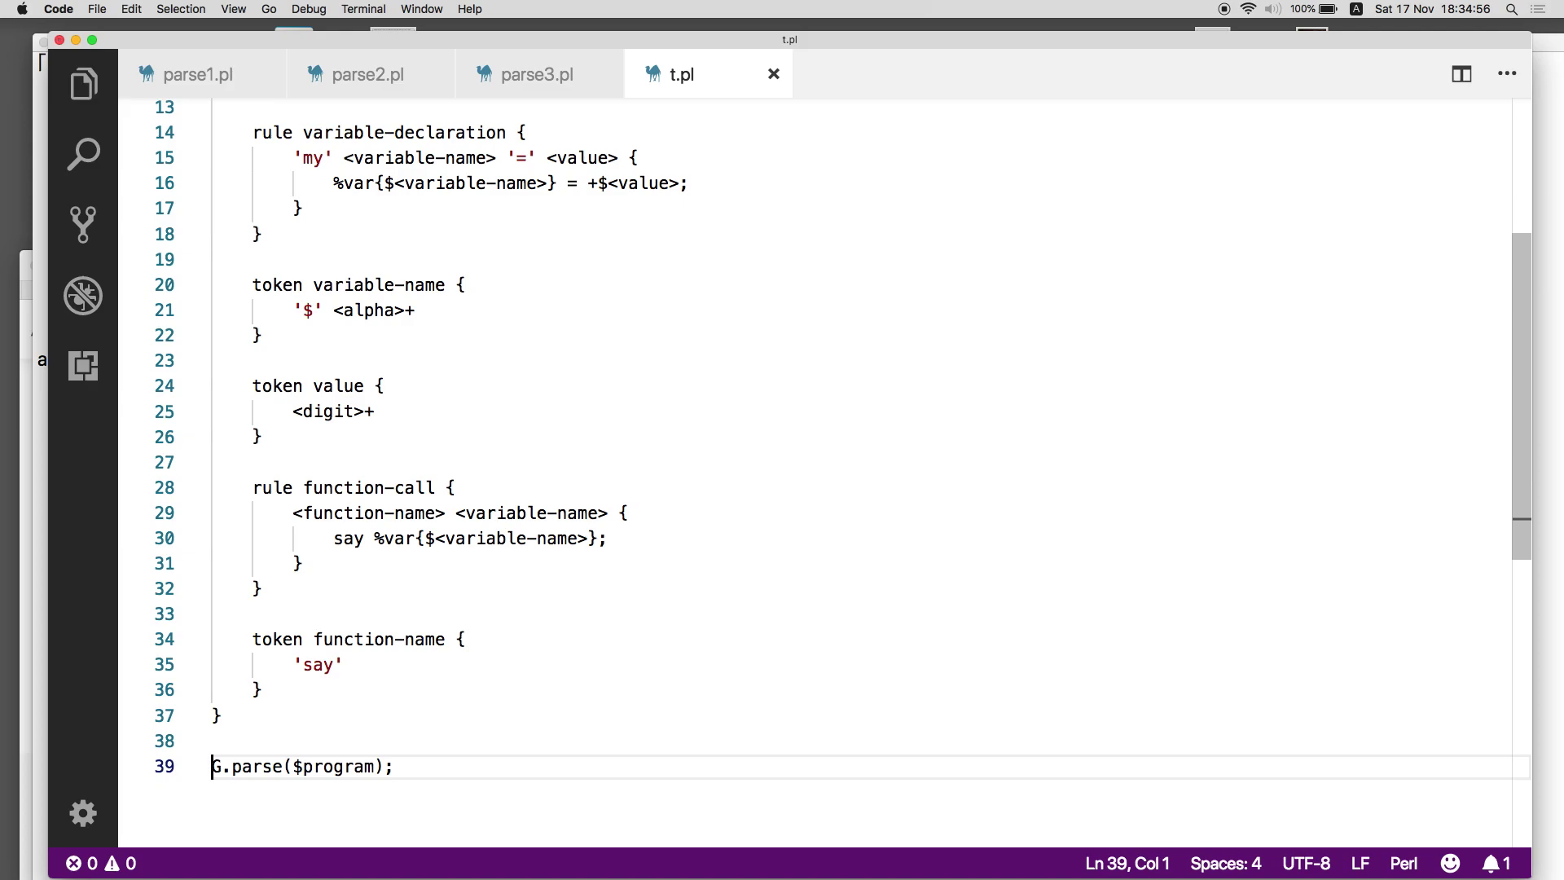
pyautogui.press('super+Tab')
pyautogui.press('Up')
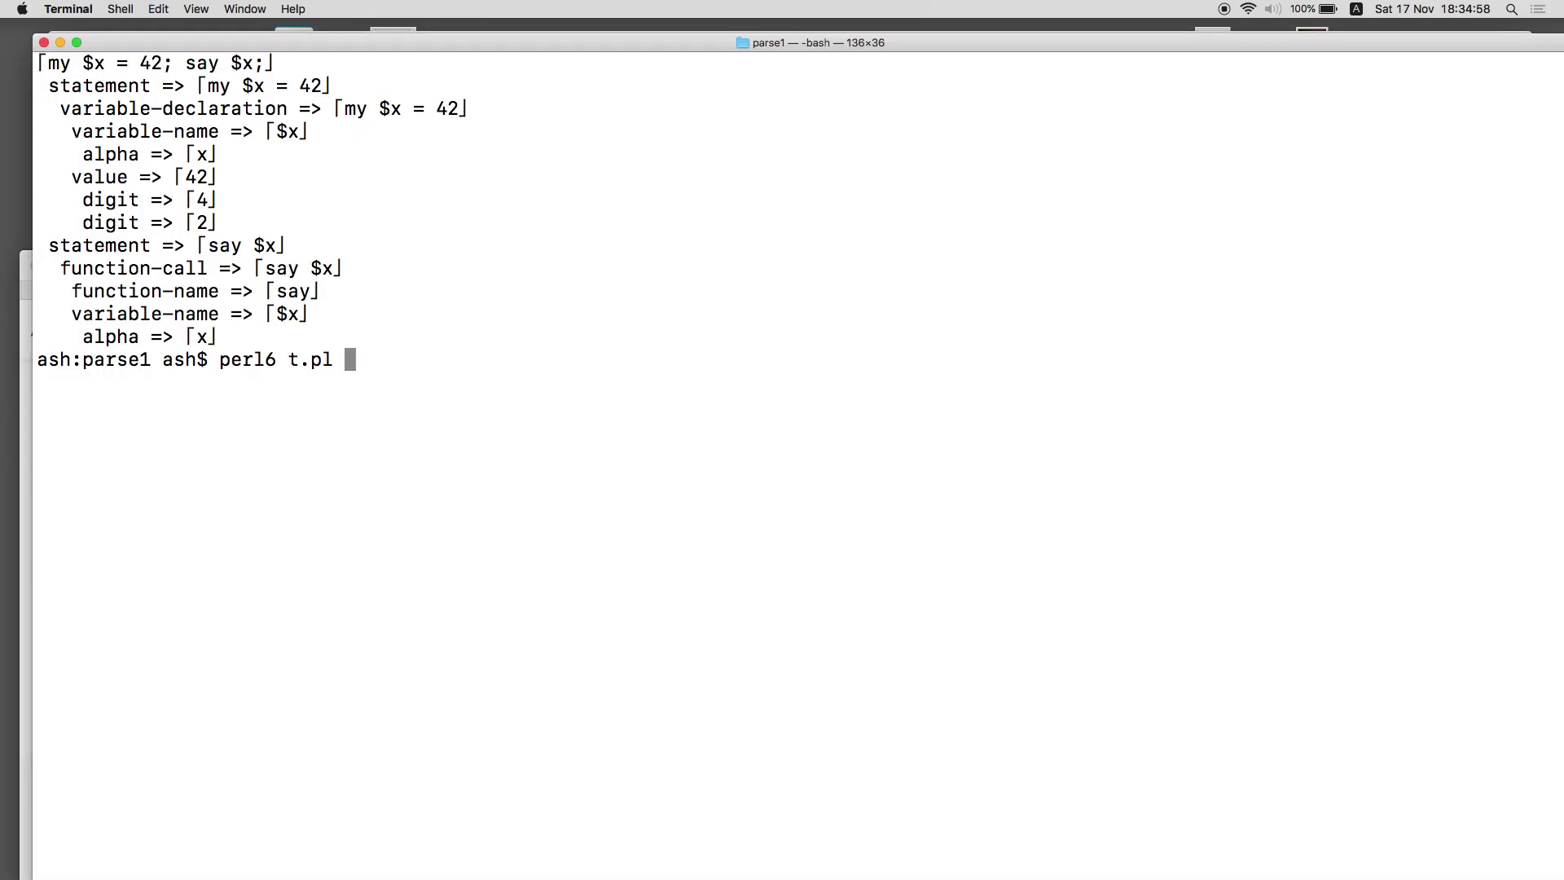
pyautogui.press('Return')
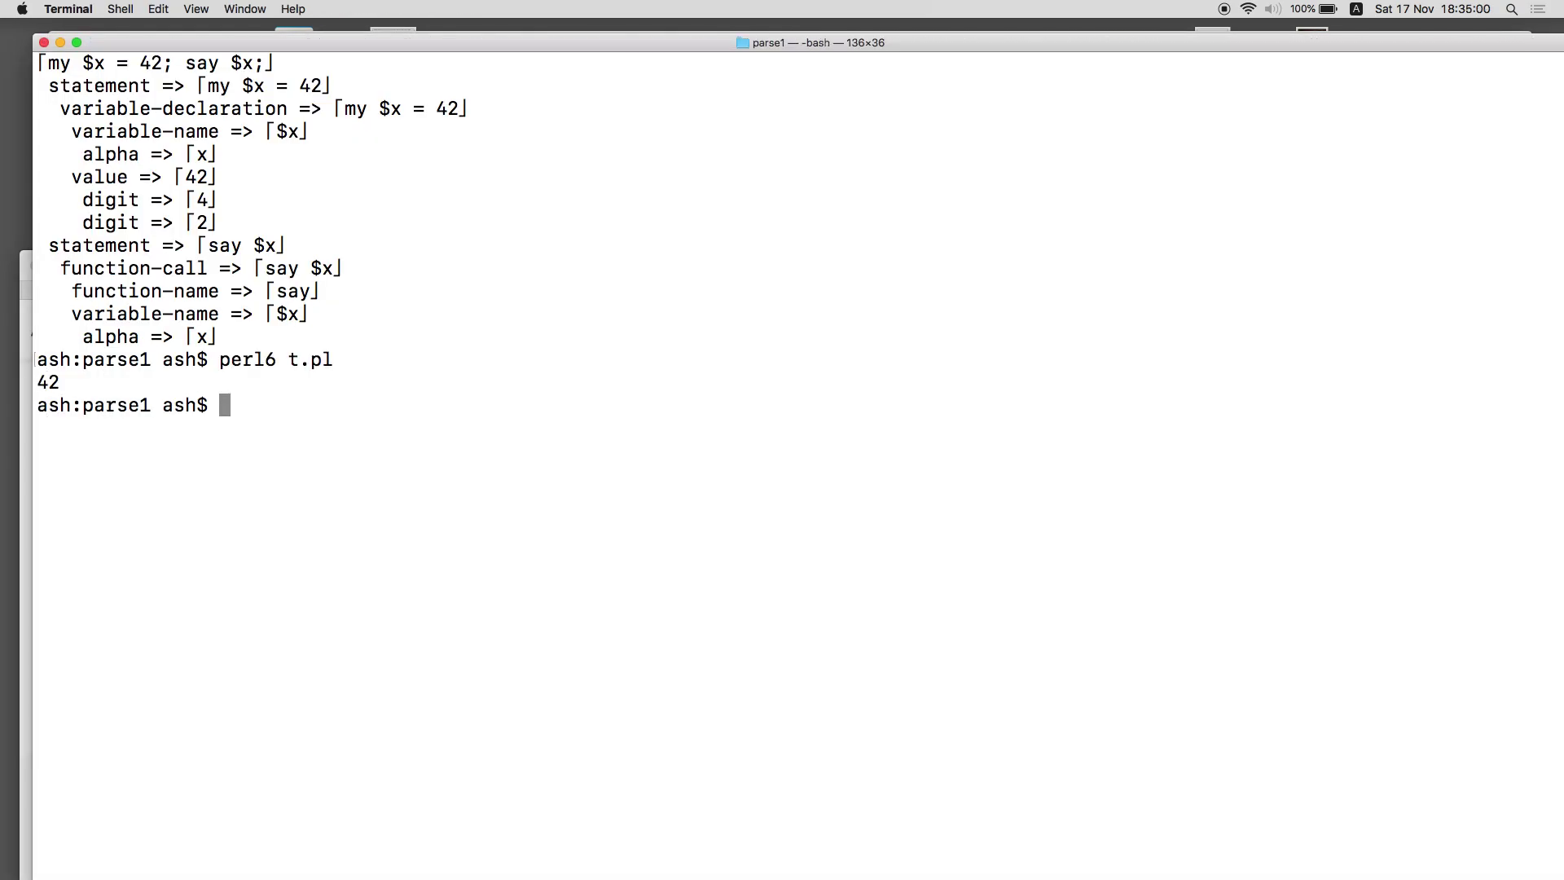
pyautogui.press('super+Tab')
pyautogui.scroll(5, 245, 709)
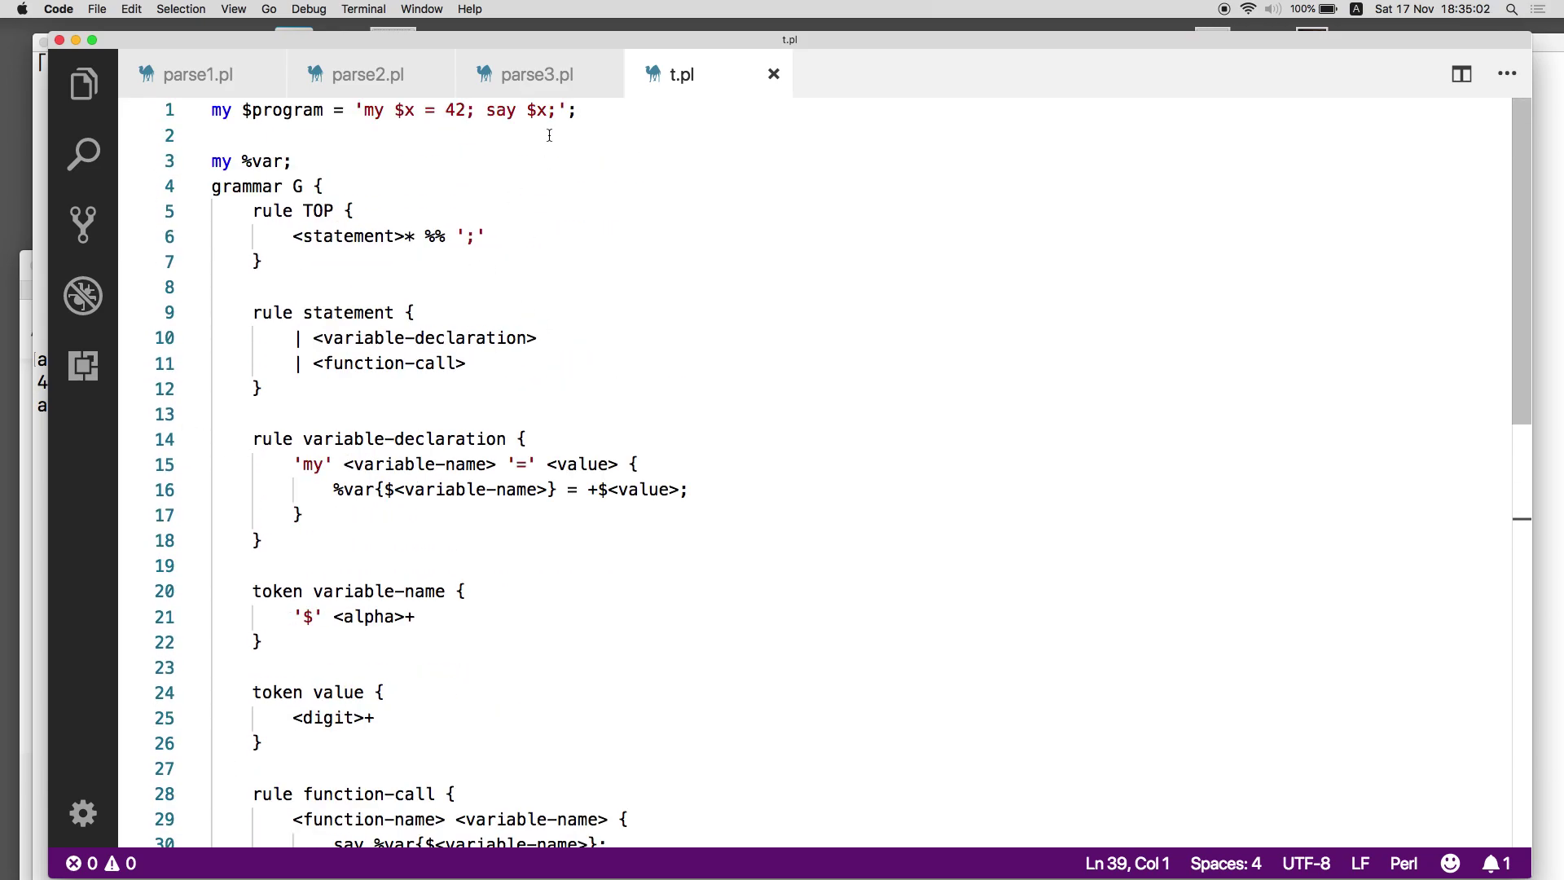
# Append 'my $y = 100; say $y;' to the program string, save, and rerun t.pl.
pyautogui.click(557, 111)
pyautogui.press('Return')
pyautogui.write('my ')
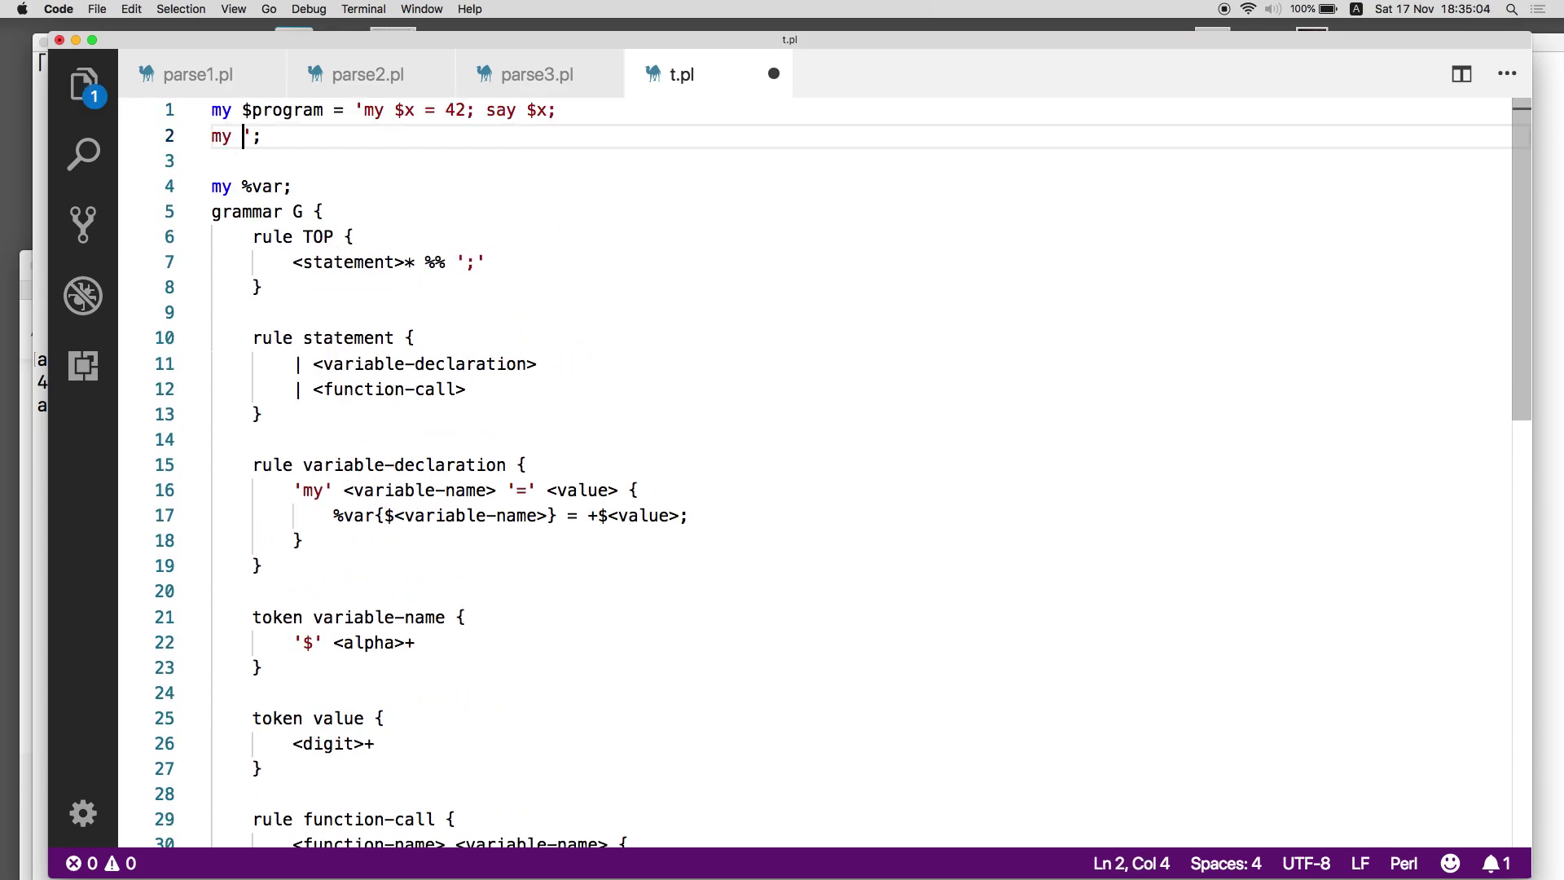
pyautogui.write('$y = 100; ')
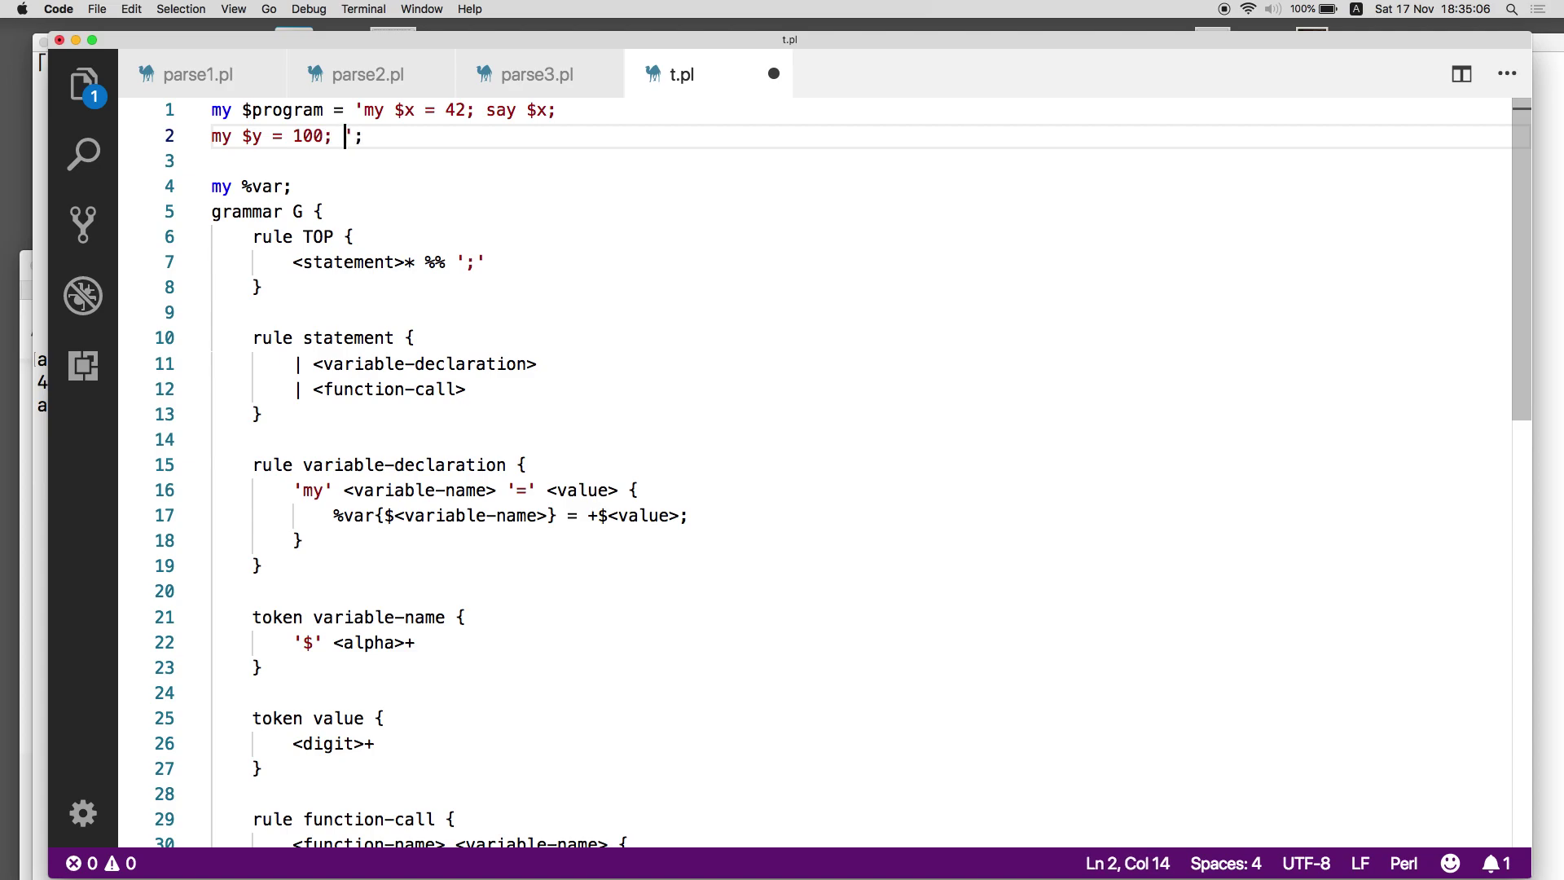
pyautogui.write('say $y;')
pyautogui.press('super+s')
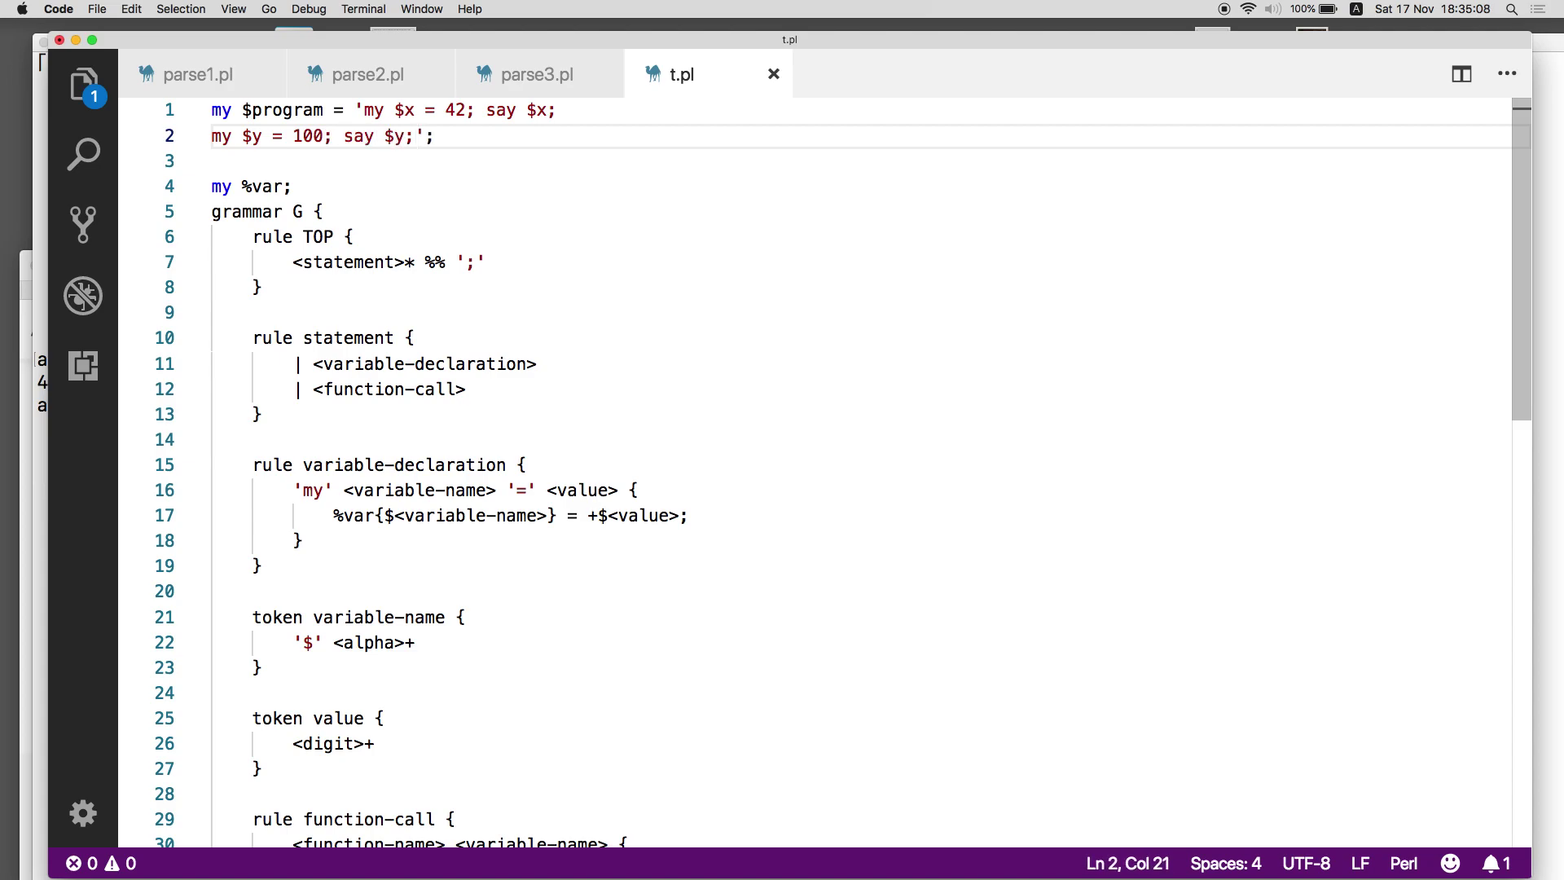
pyautogui.press('super+Tab')
pyautogui.press('Up')
pyautogui.press('Return')
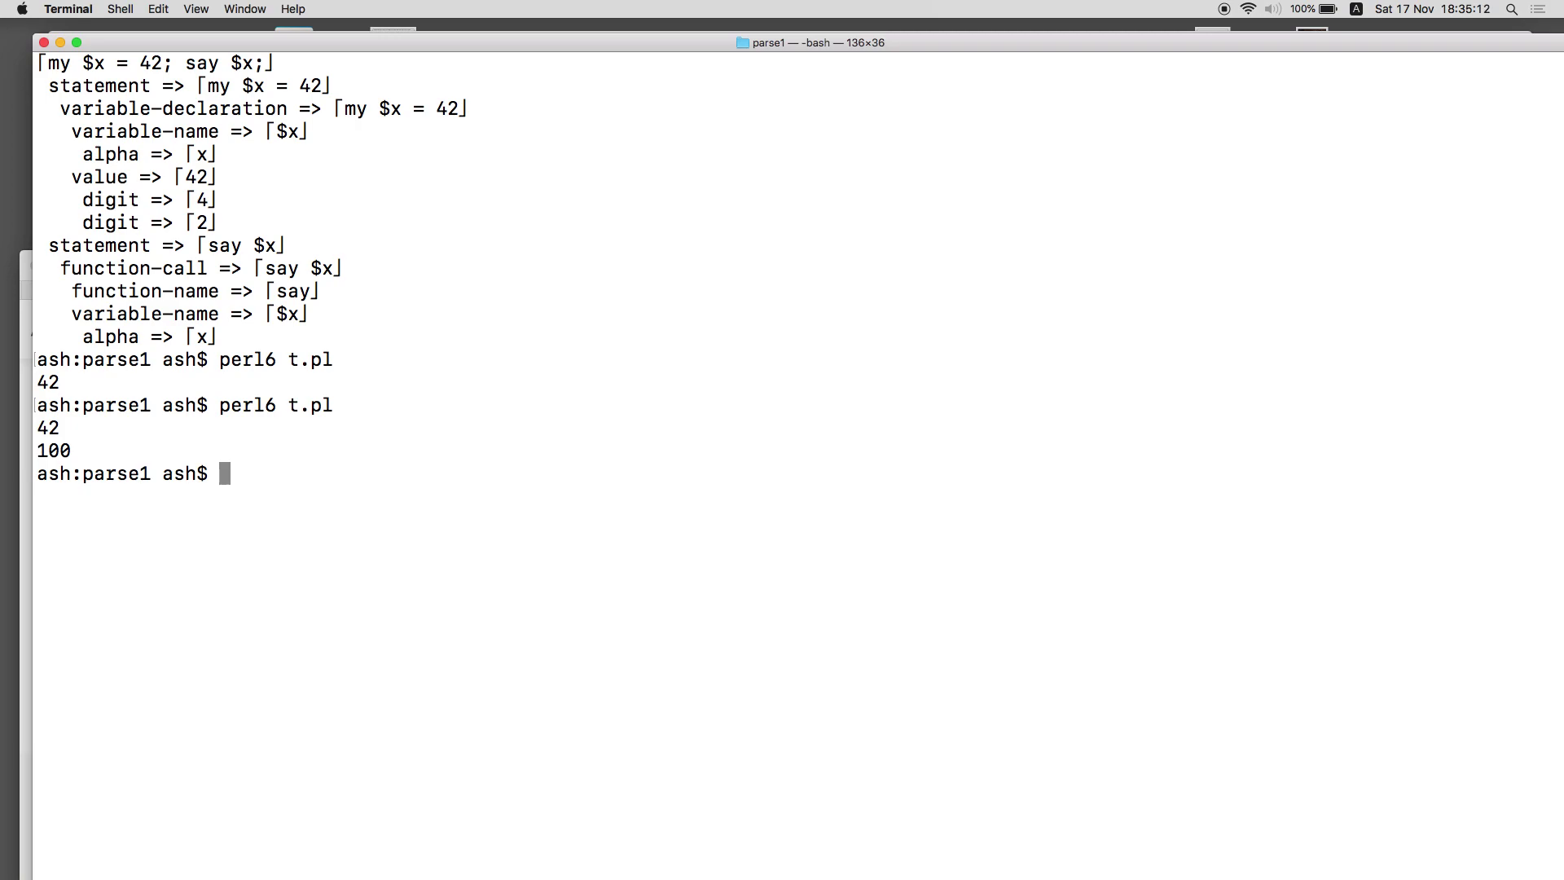
pyautogui.press('super+Tab')
pyautogui.scroll(-3, 559, 111)
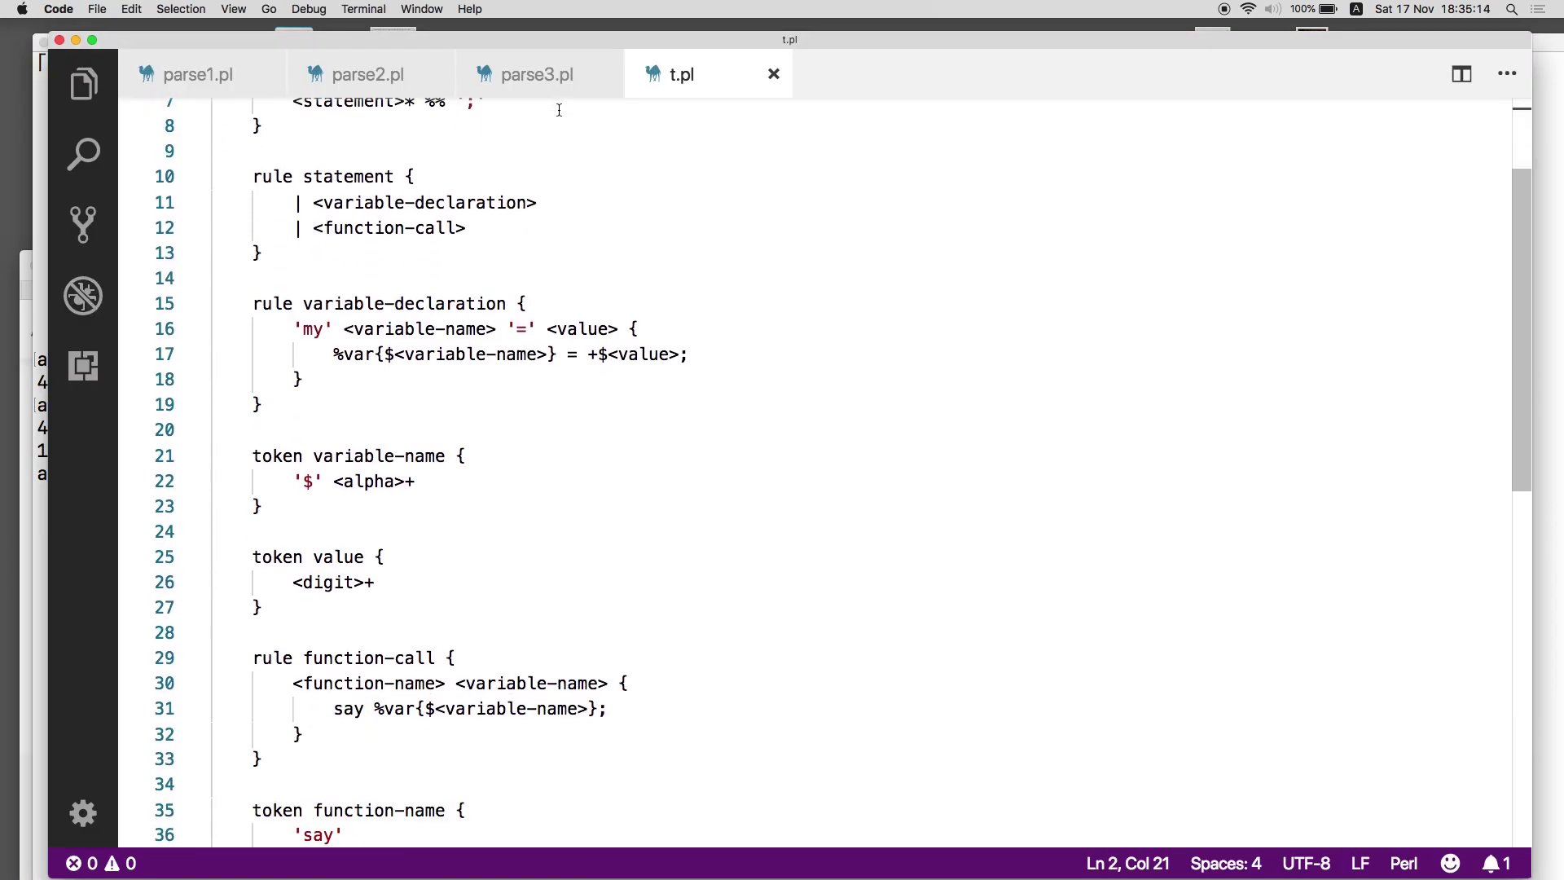
pyautogui.scroll(-3, 558, 110)
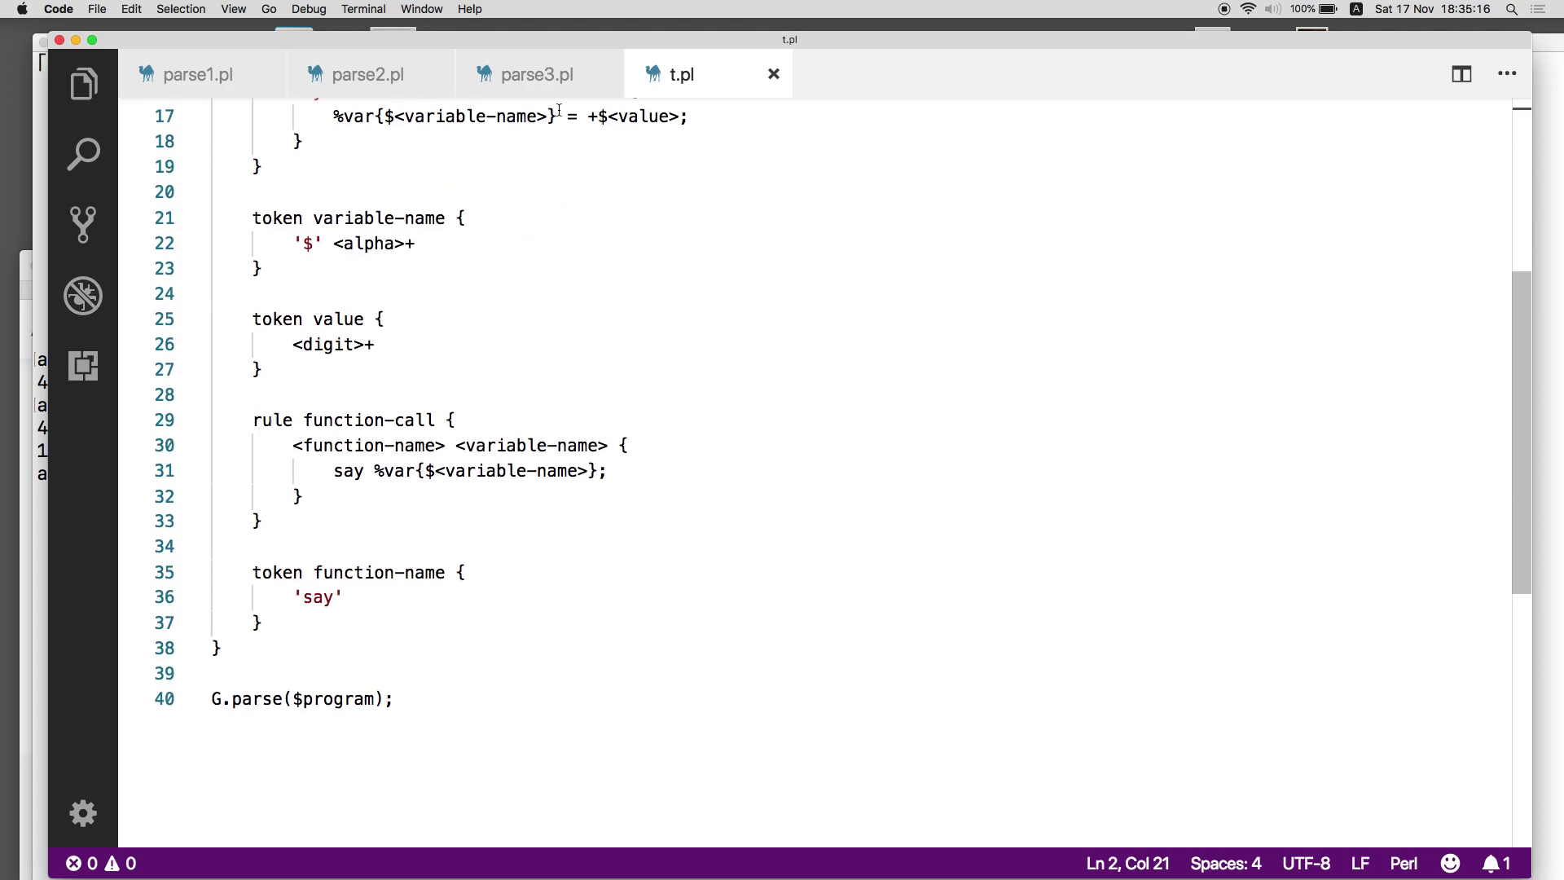
pyautogui.scroll(5, 559, 110)
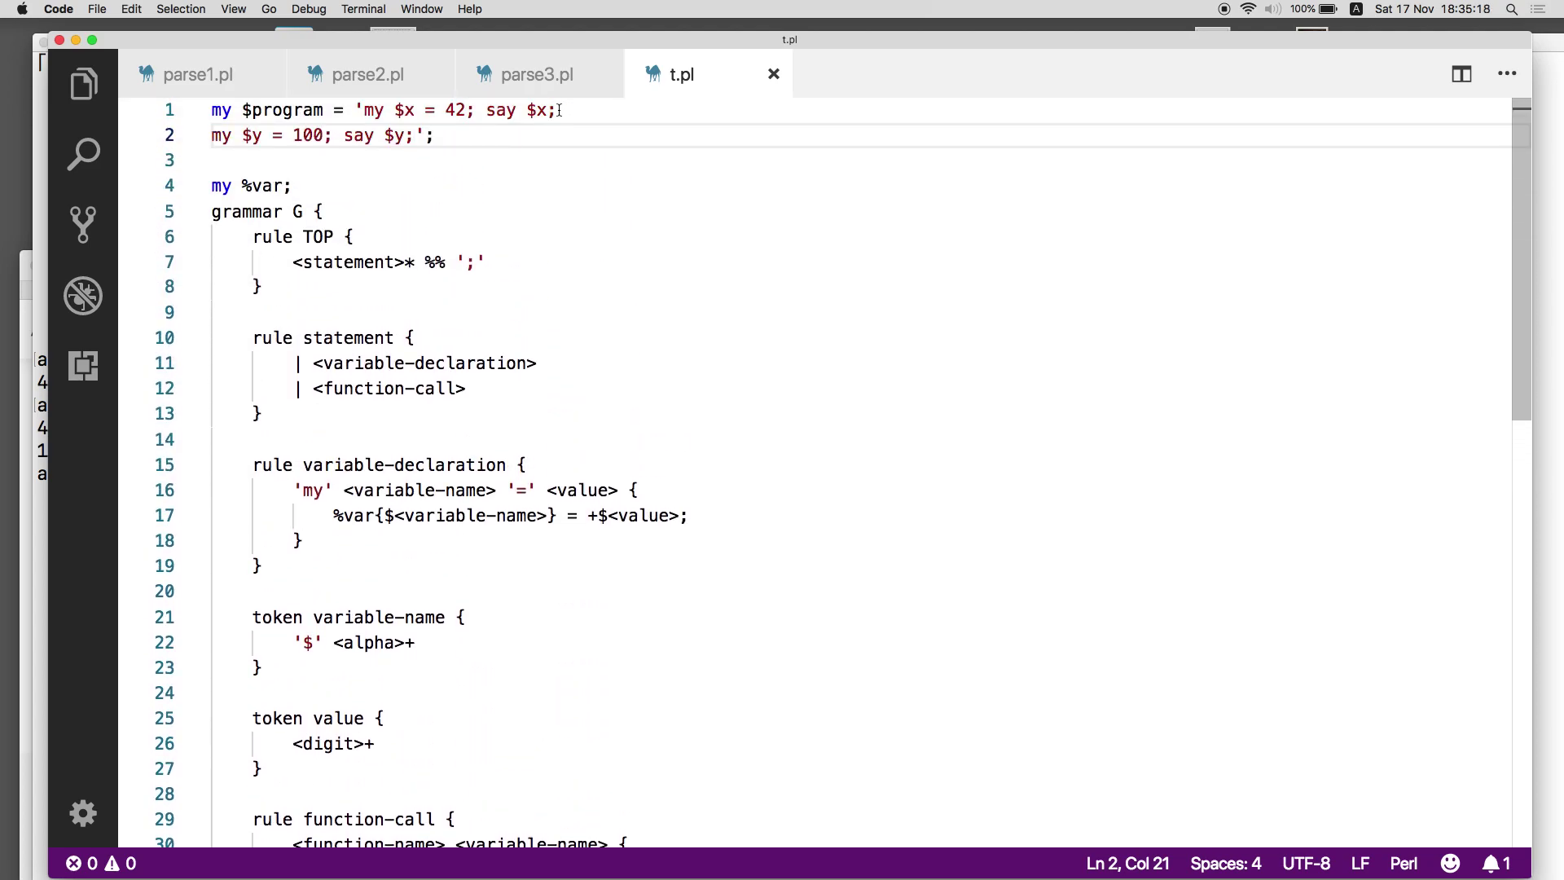